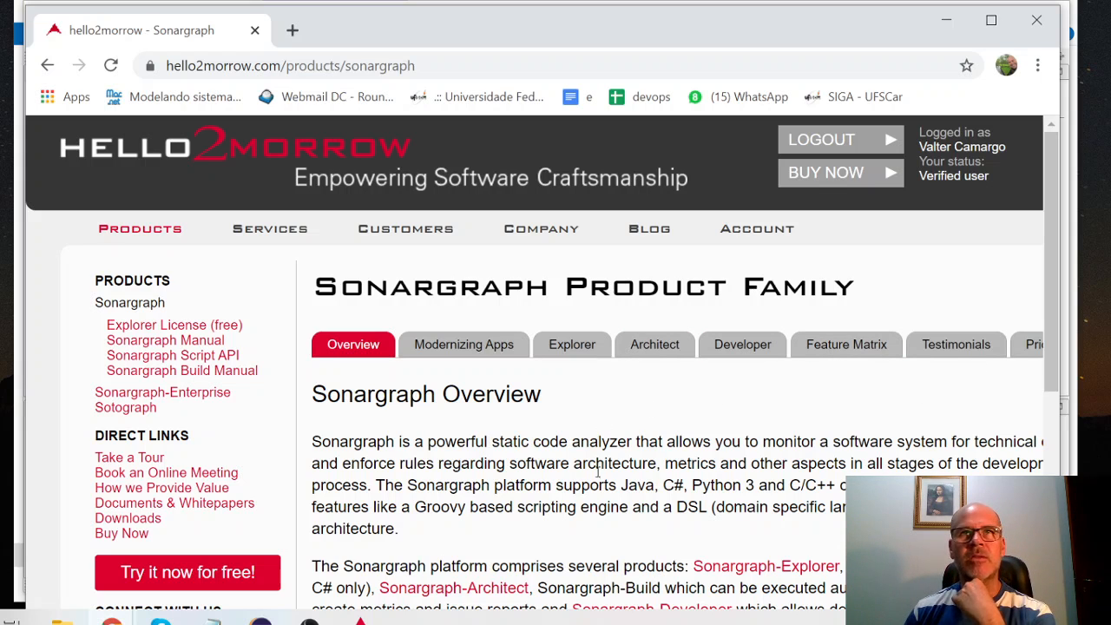
- Open the Explorer page of the Sonargraph product family and review it through to the free download and license instructions
scroll(610, 498, down, 1)
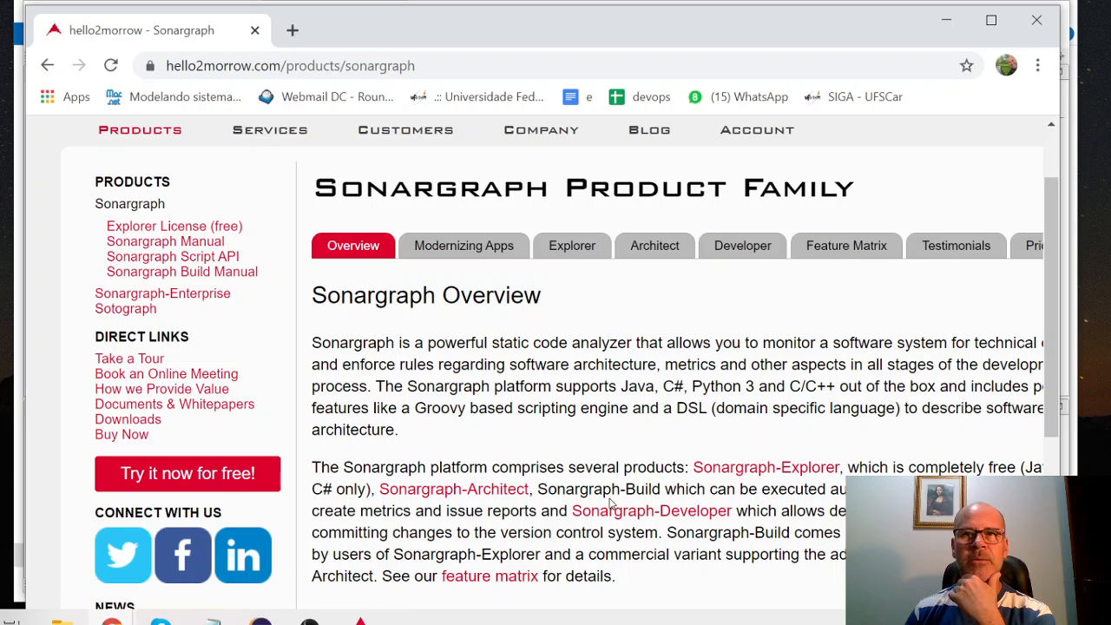
click(572, 247)
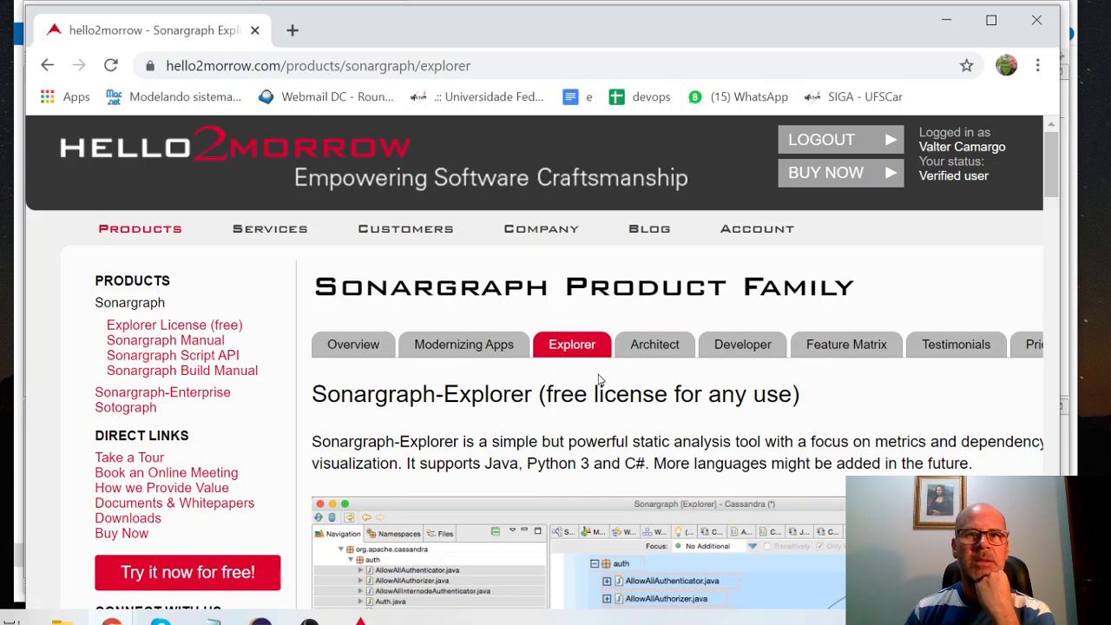
scroll(599, 380, down, 3)
scroll(598, 379, down, 1)
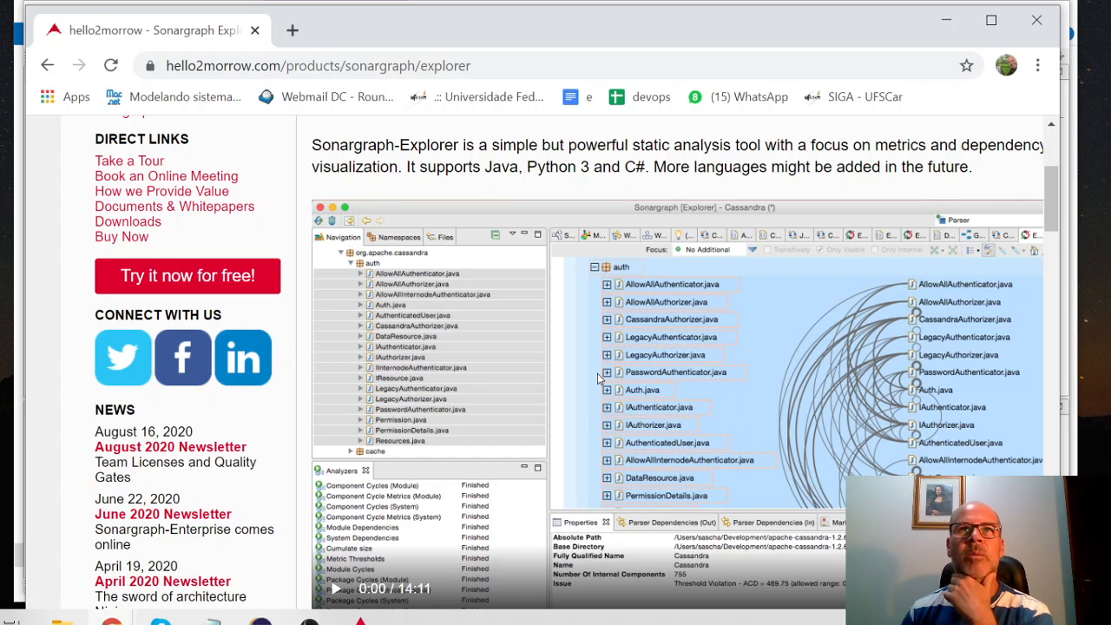
scroll(597, 379, down, 6)
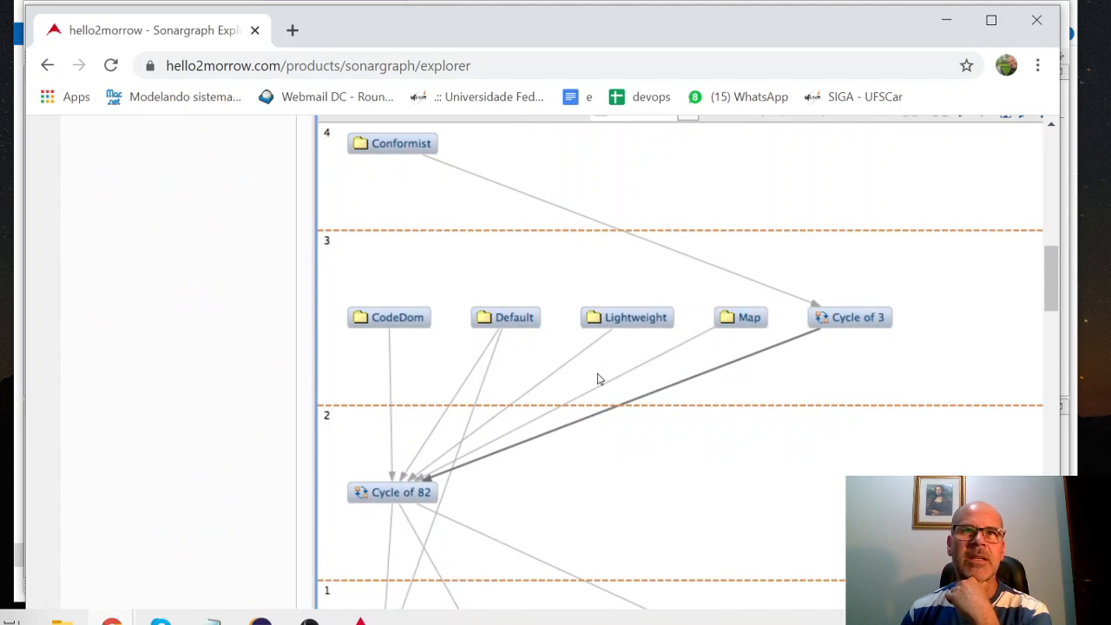
scroll(598, 378, down, 15)
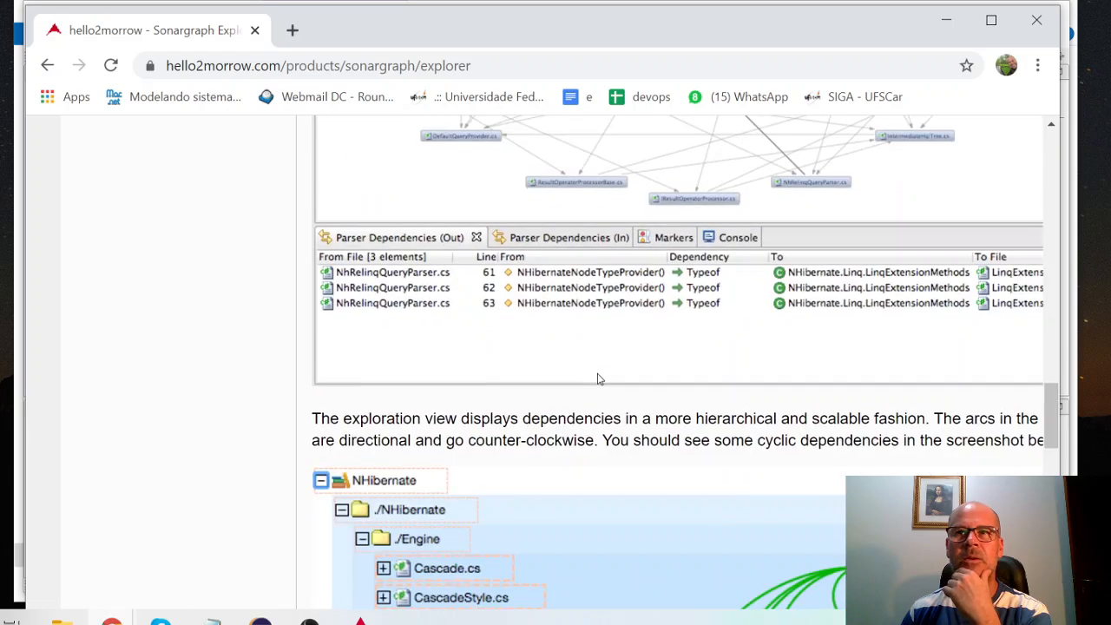
scroll(597, 378, down, 8)
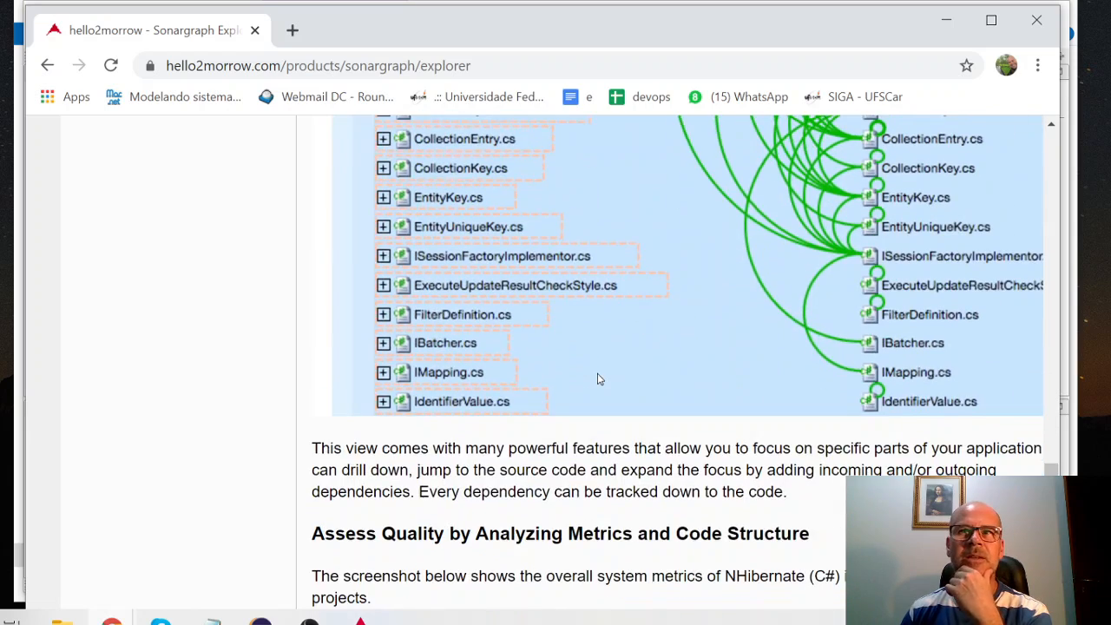
scroll(598, 378, down, 5)
scroll(597, 378, down, 1)
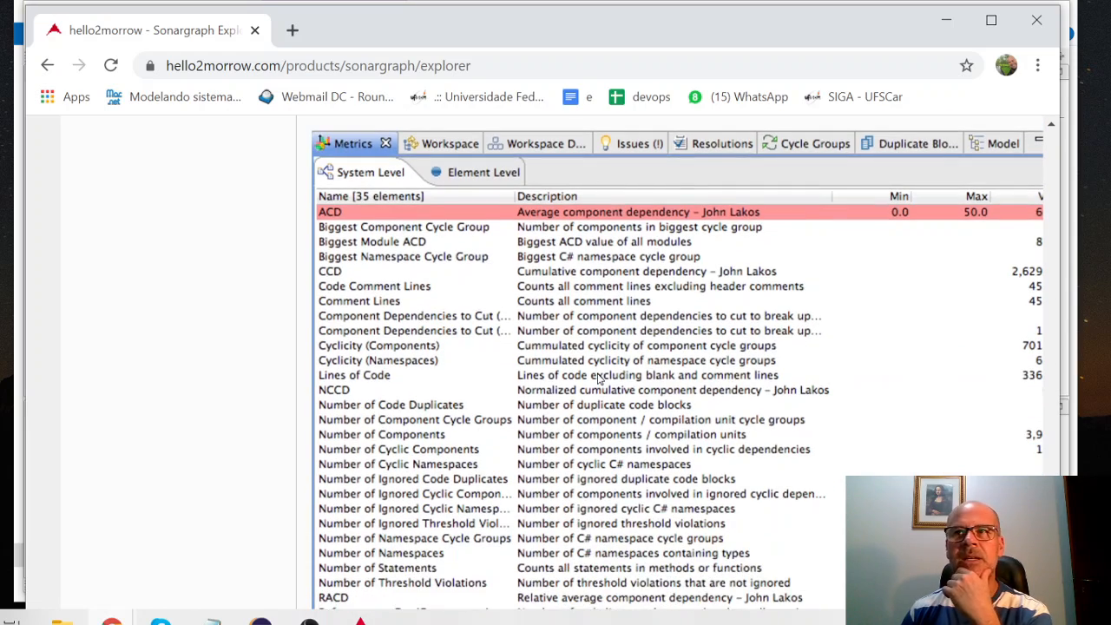
scroll(671, 384, down, 5)
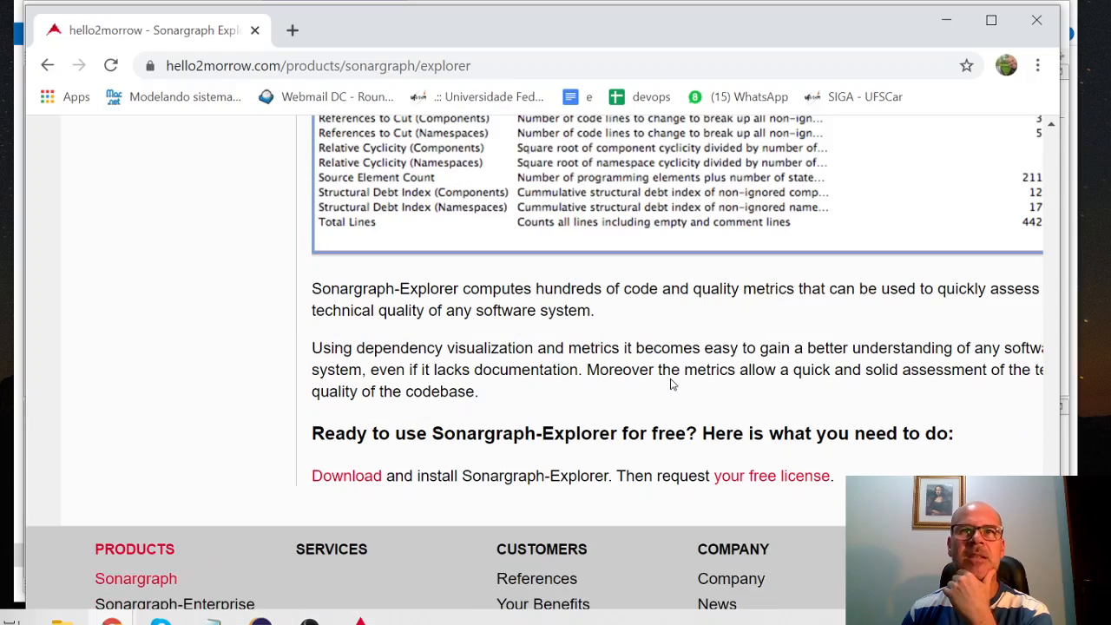
scroll(671, 383, down, 2)
scroll(670, 384, up, 15)
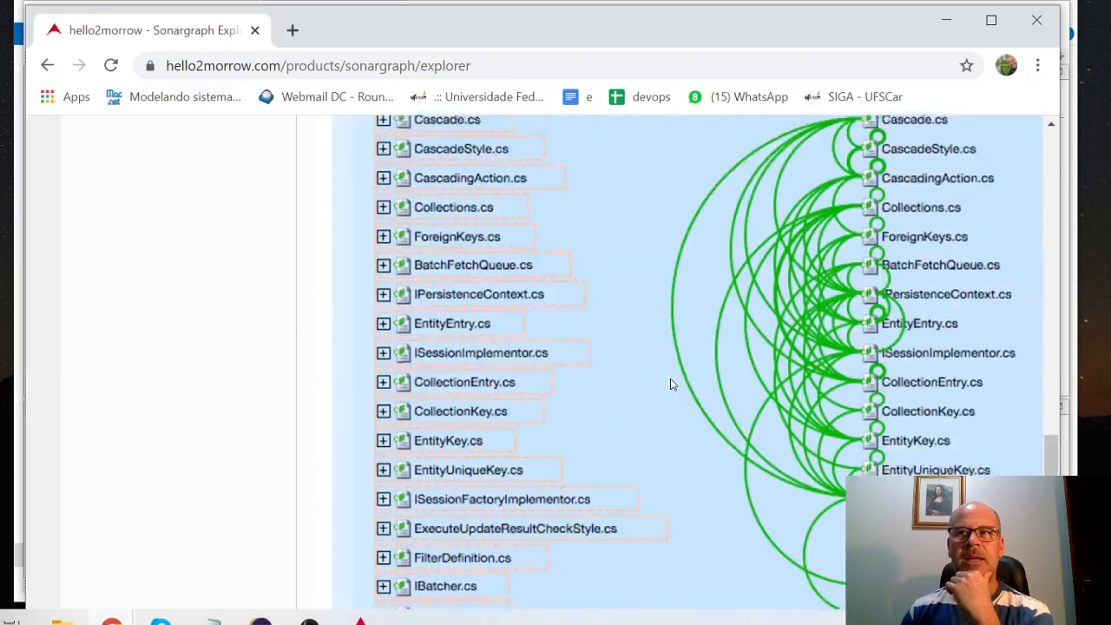
scroll(670, 383, up, 2)
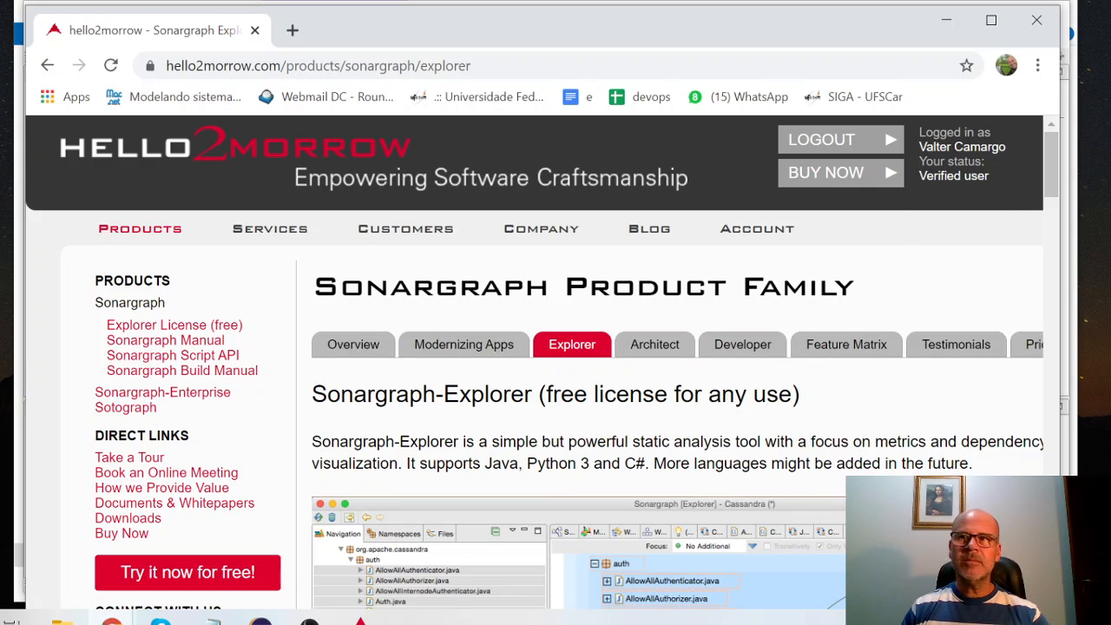
drag(1048, 164, 1047, 562)
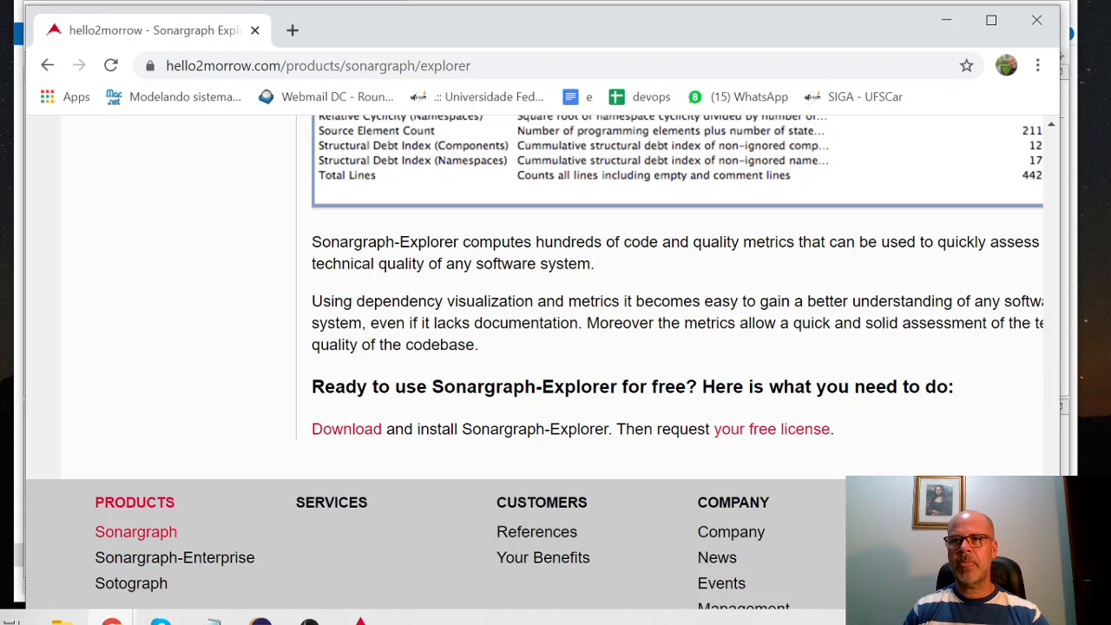
- Open the account's licenses page and examine the first license contract's details and associated license keys
drag(1052, 547, 1040, 93)
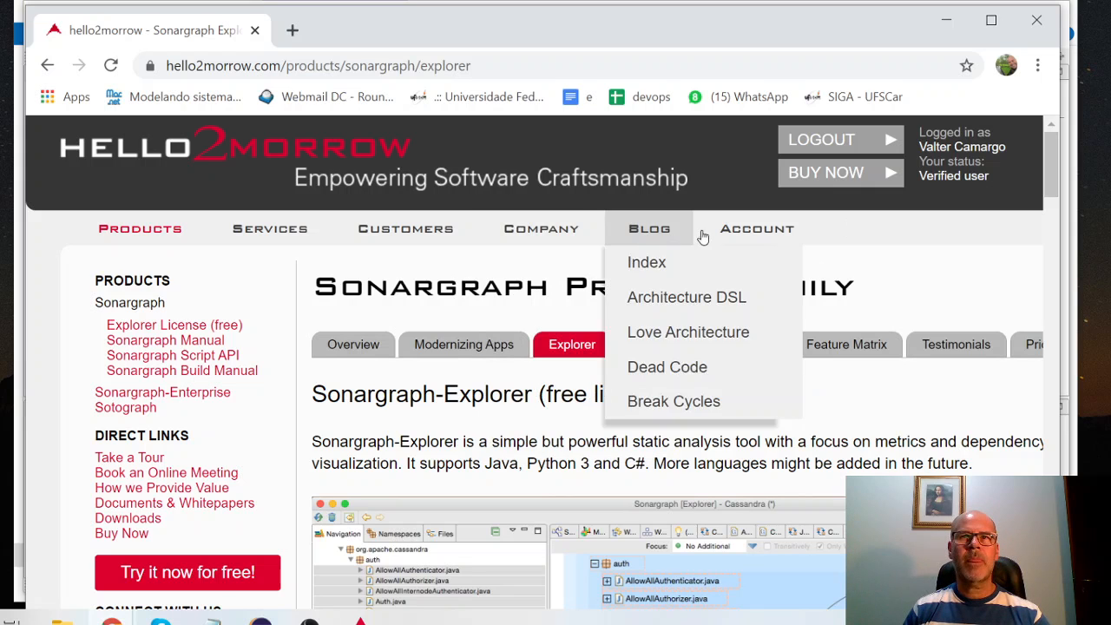
mouse_move(764, 236)
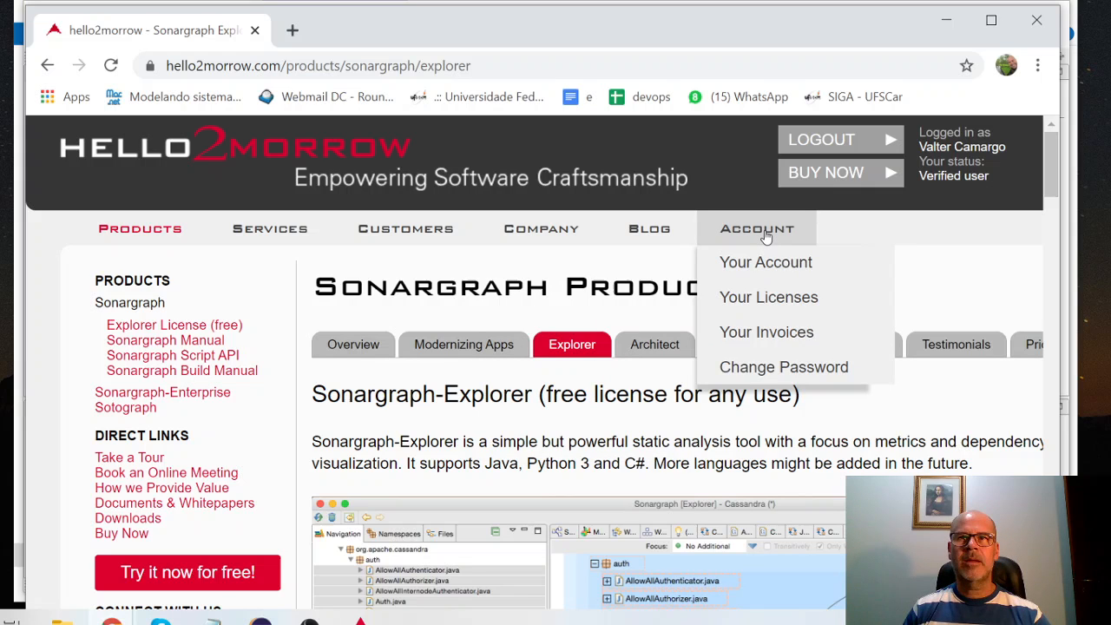
click(744, 301)
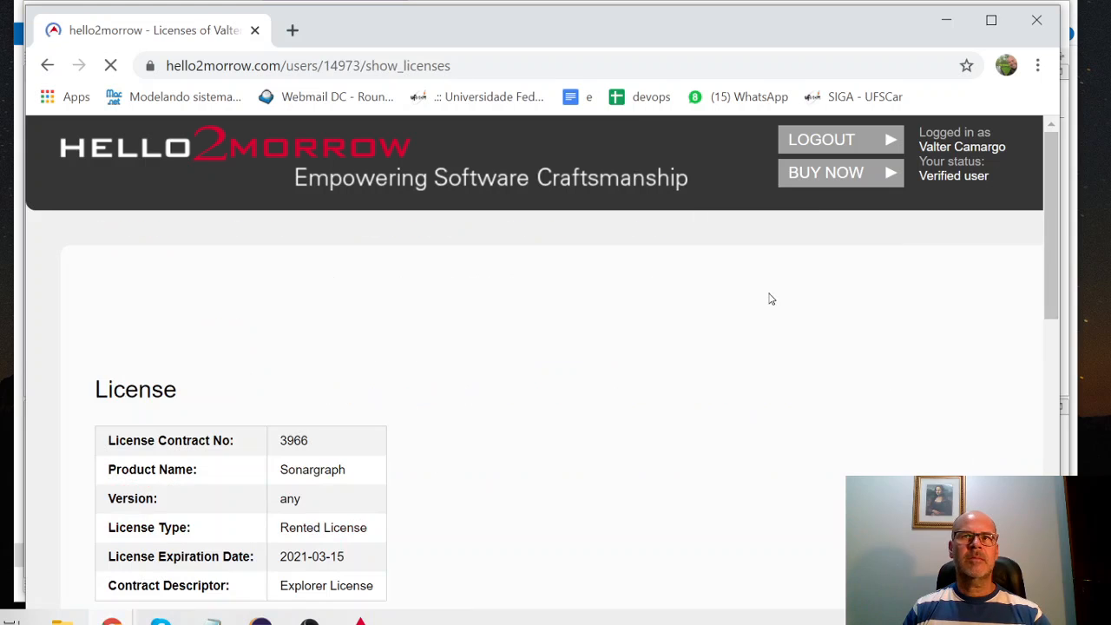
scroll(653, 408, down, 1)
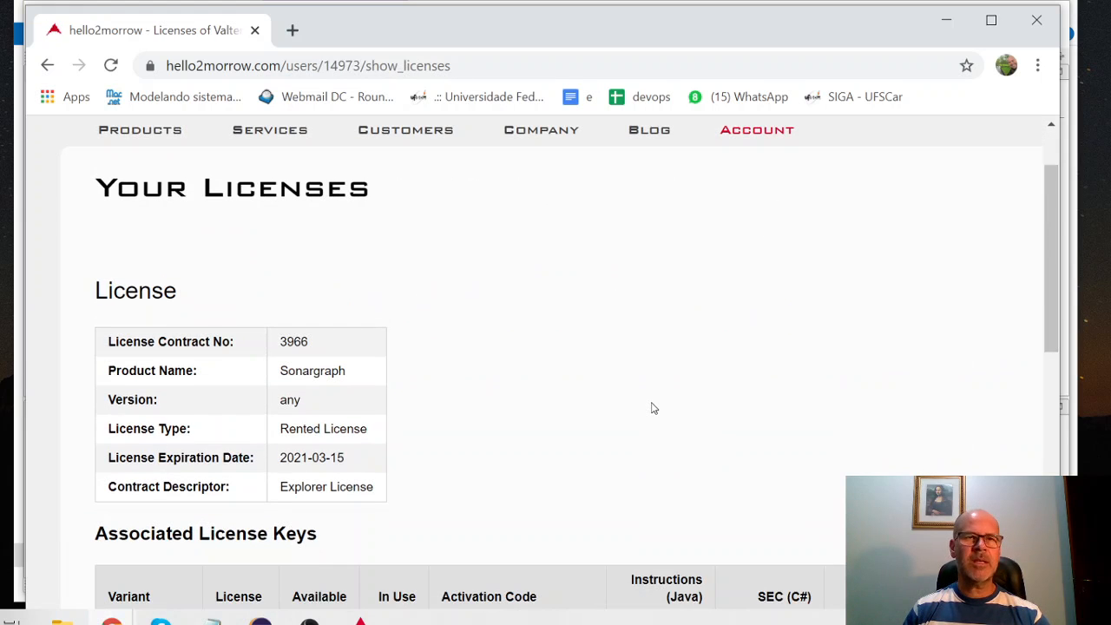
scroll(260, 339, up, 1)
scroll(204, 304, down, 1)
scroll(199, 226, up, 1)
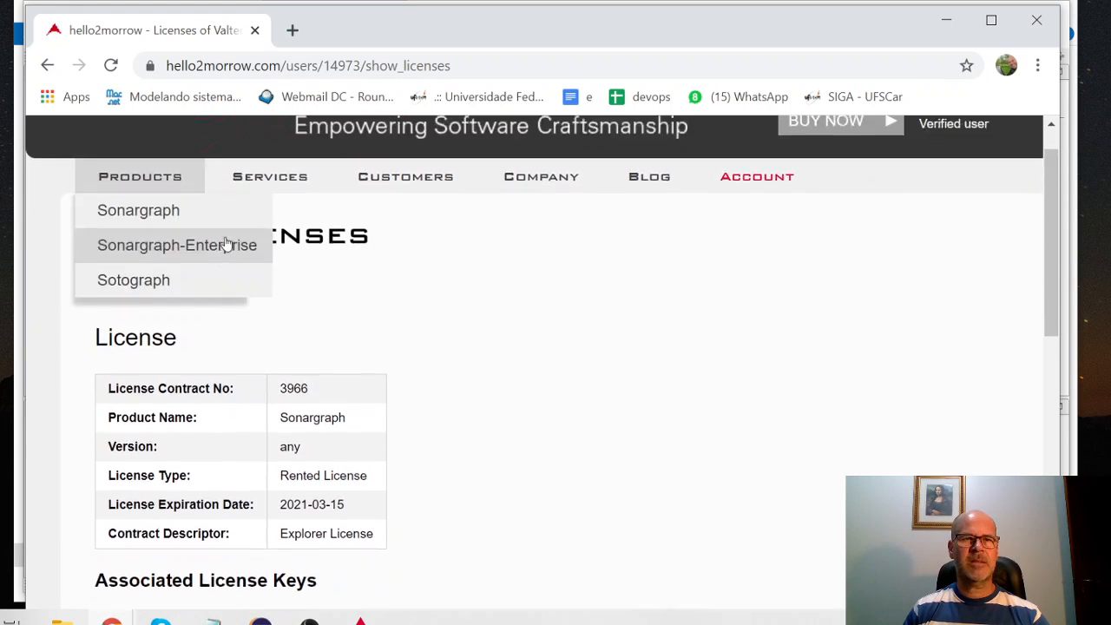
scroll(492, 405, up, 1)
scroll(556, 424, down, 2)
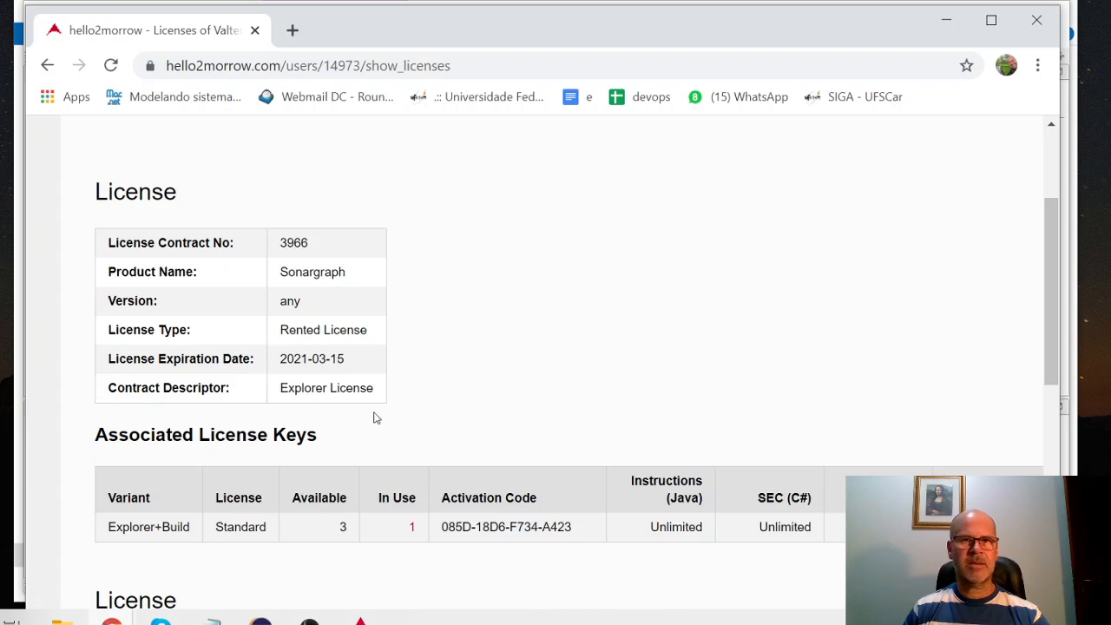
scroll(437, 373, up, 1)
scroll(437, 372, down, 1)
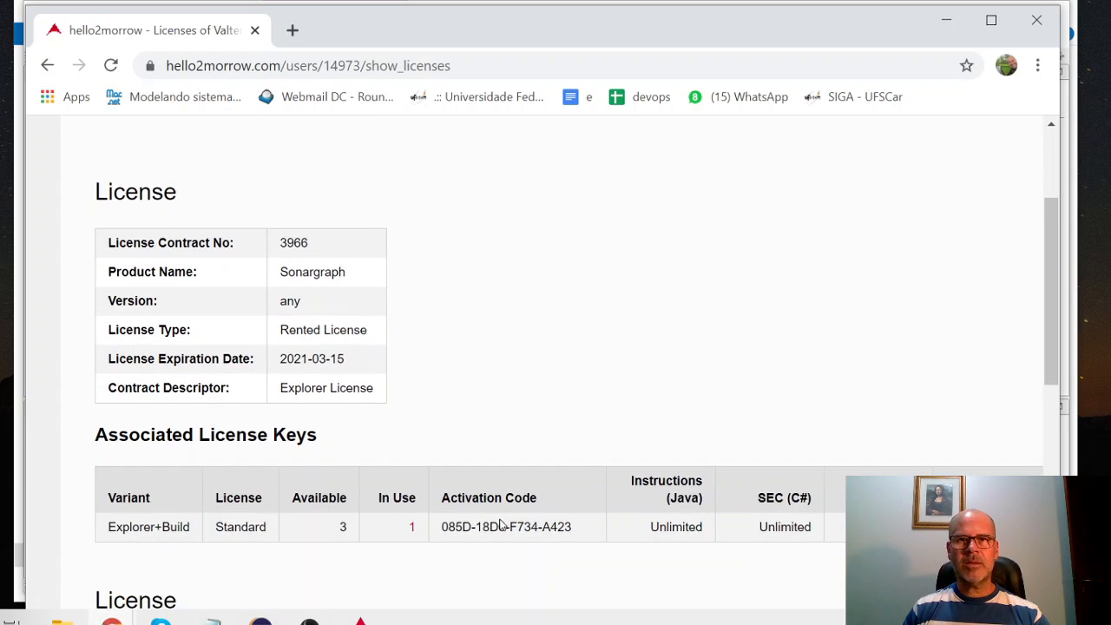
- Highlight the activation code and the Explorer+Build variant in the associated license keys table
drag(573, 527, 444, 539)
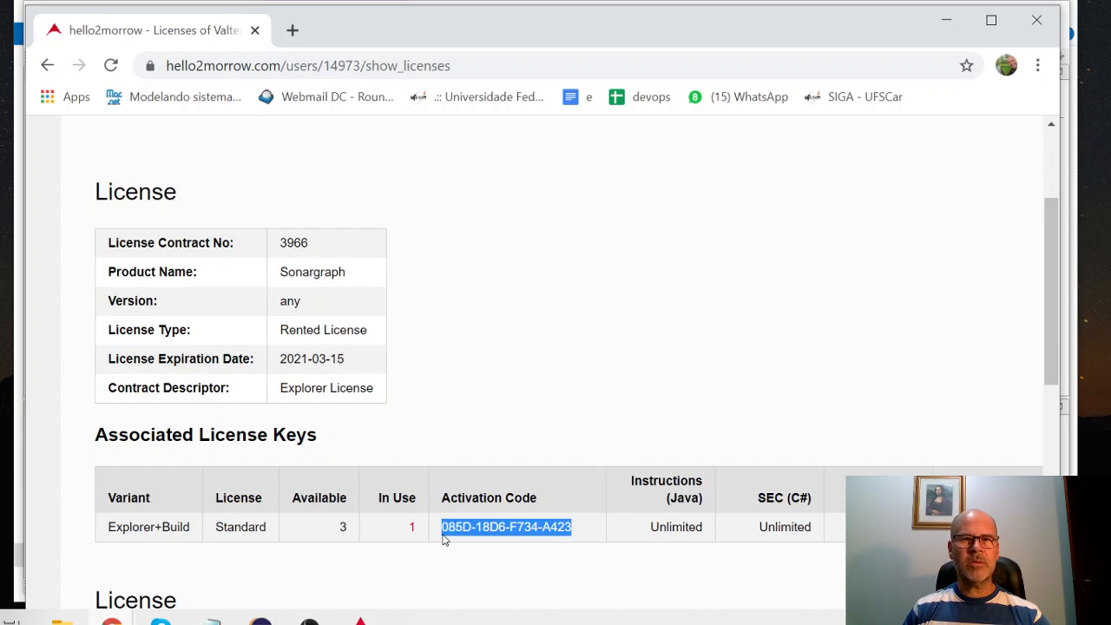
click(558, 529)
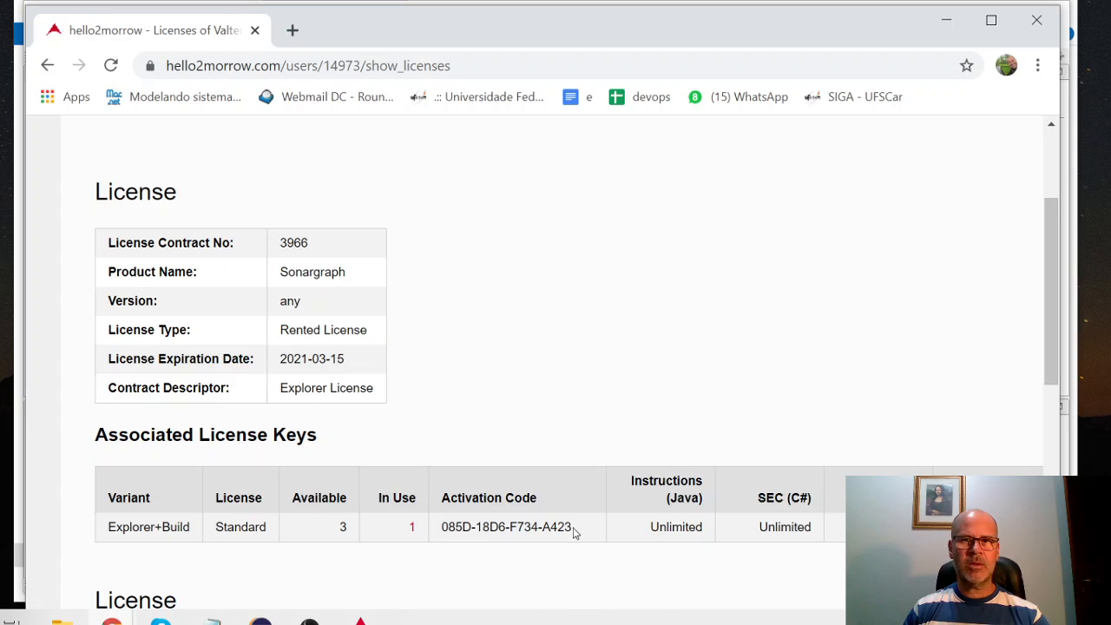
drag(573, 529, 441, 539)
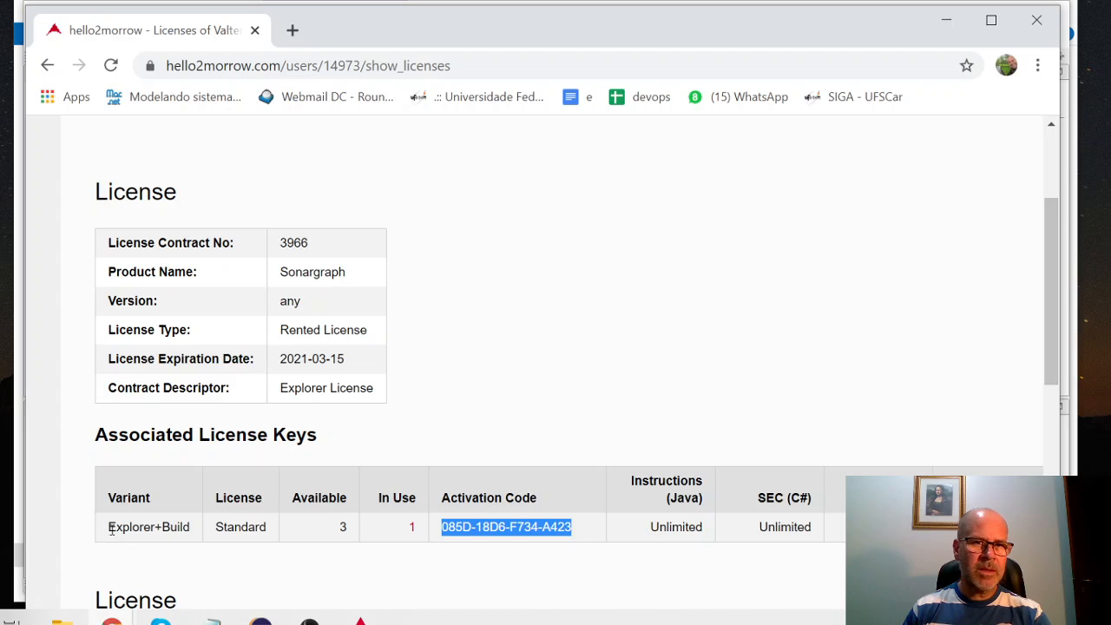
drag(110, 530, 196, 529)
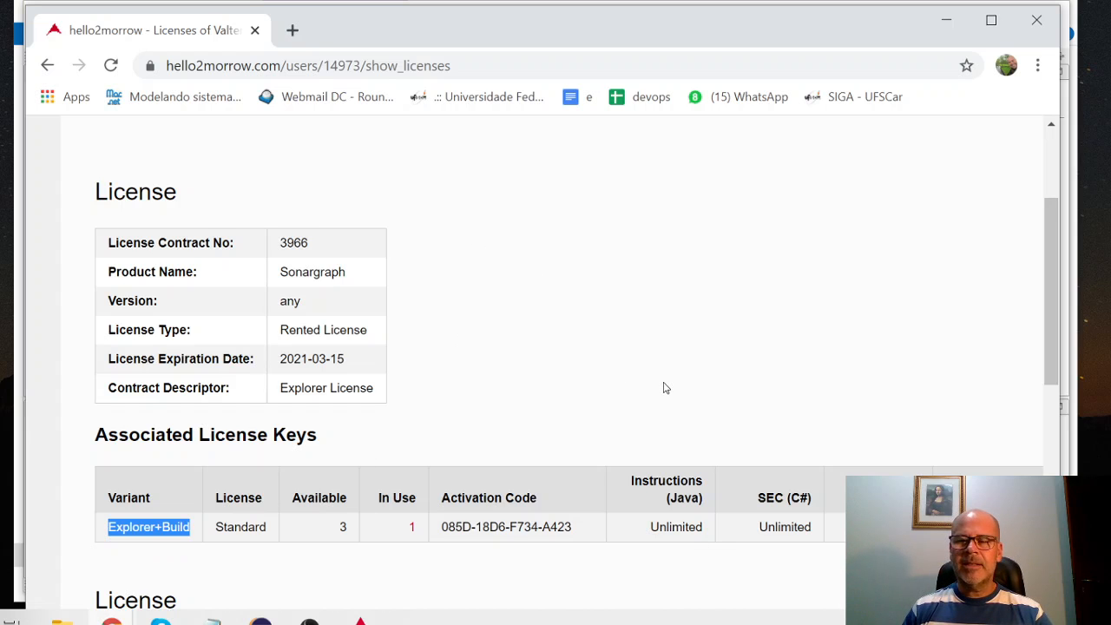
scroll(665, 387, down, 1)
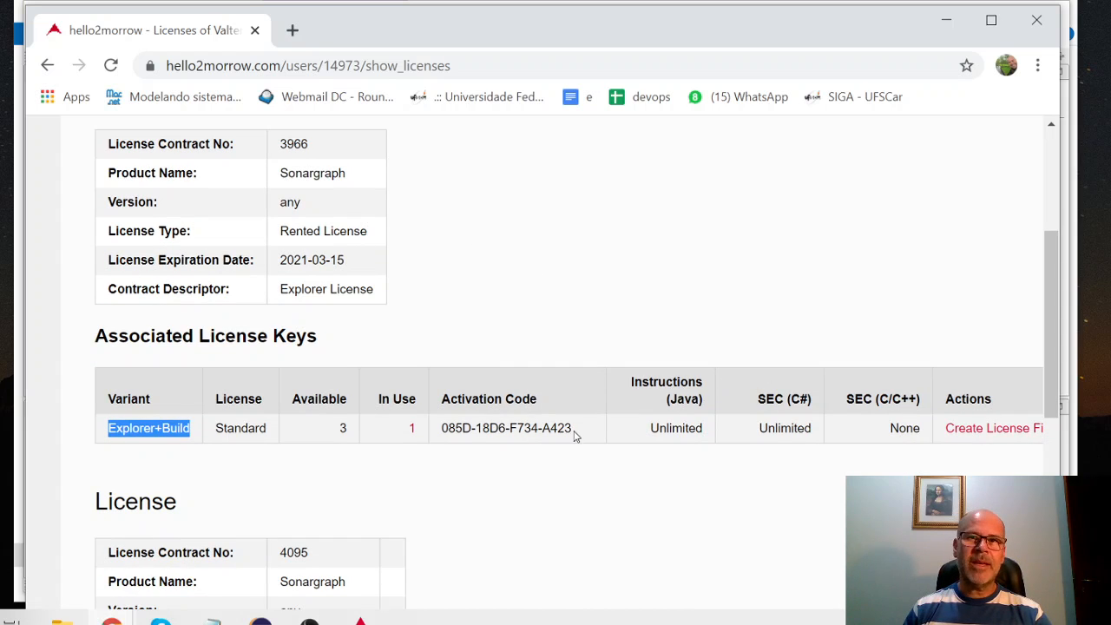
drag(571, 427, 443, 427)
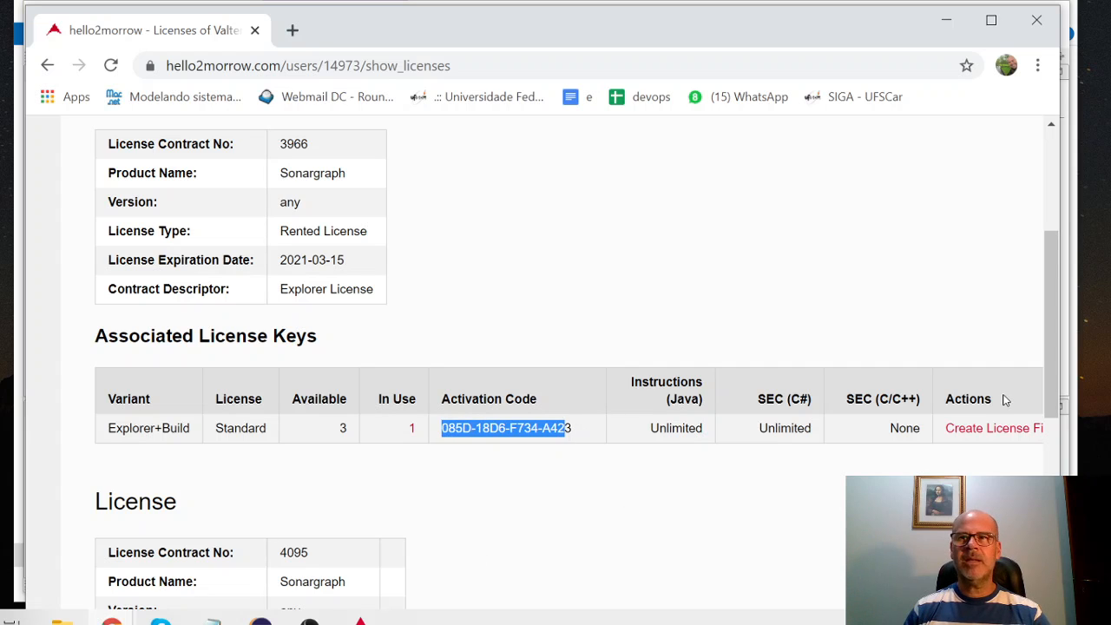
drag(857, 33, 816, 41)
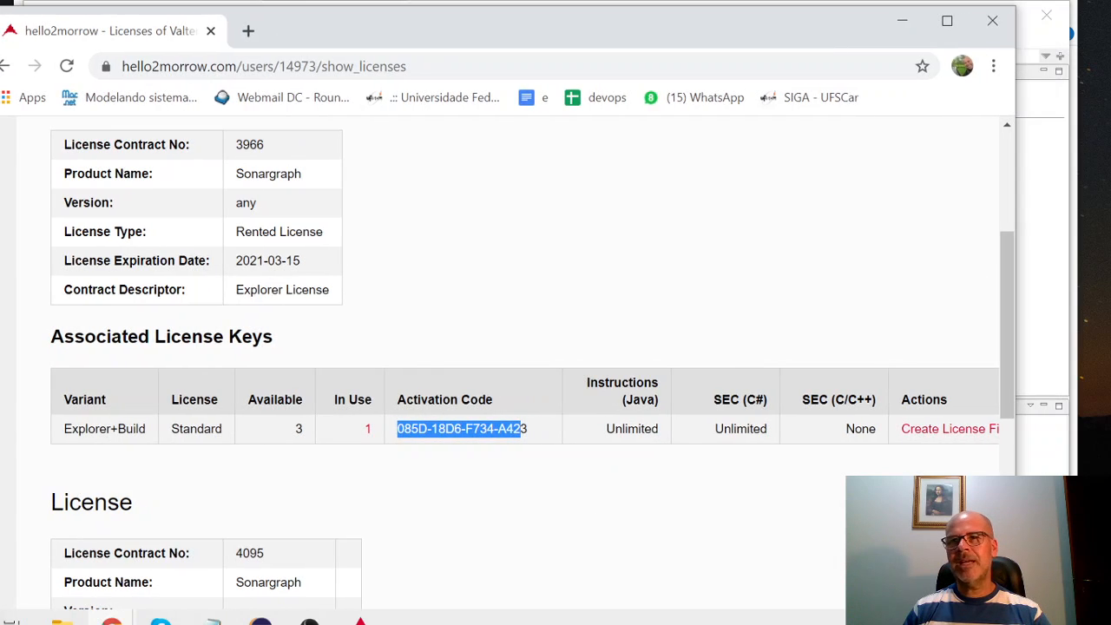
drag(464, 33, 509, 29)
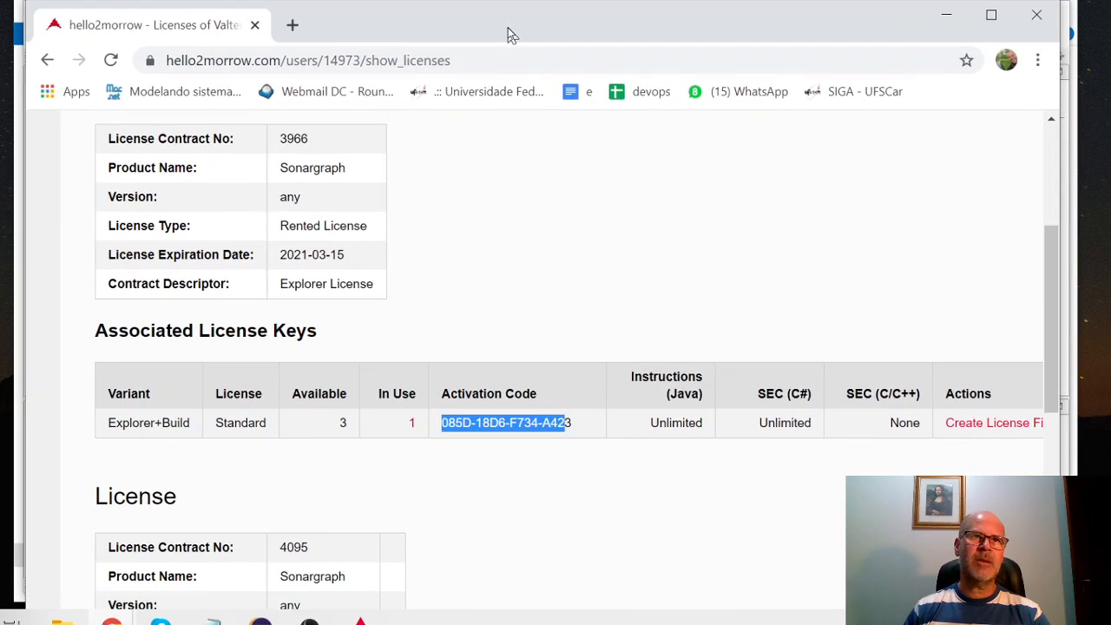
click(575, 424)
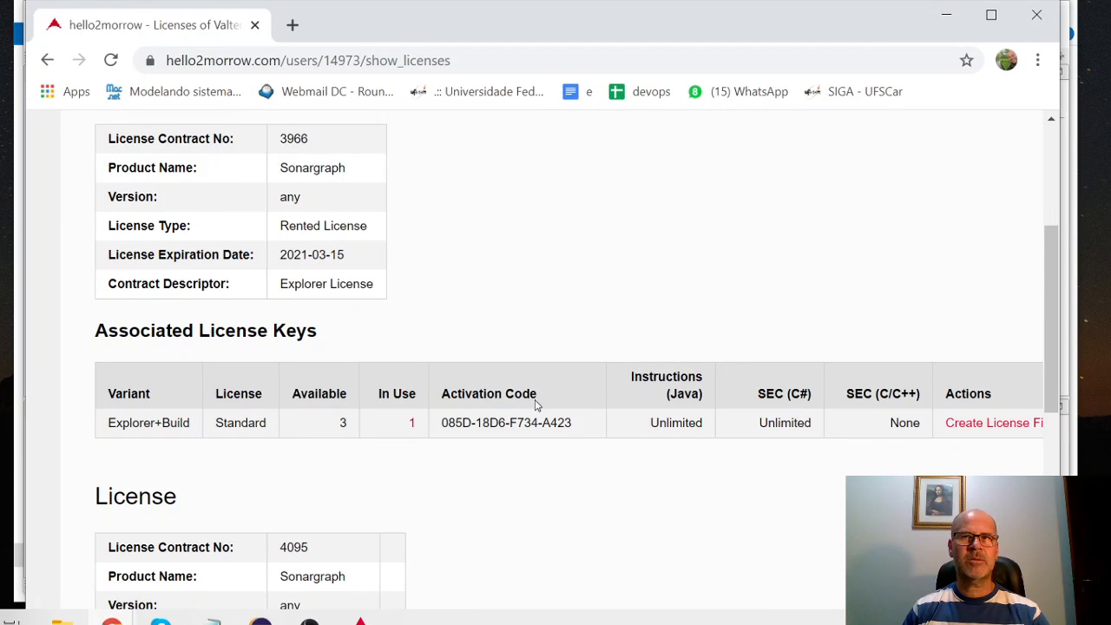
- Switch from the browser to Sonargraph, close its window and relaunch the application from the Sonargraph folder on drive C:
click(944, 16)
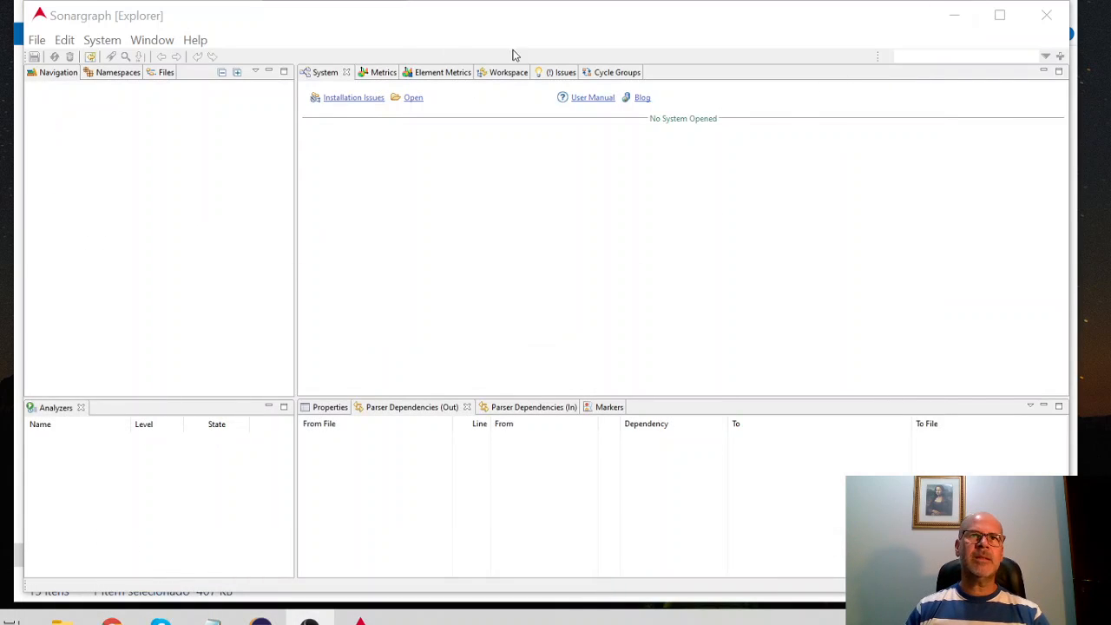
click(833, 23)
click(1045, 19)
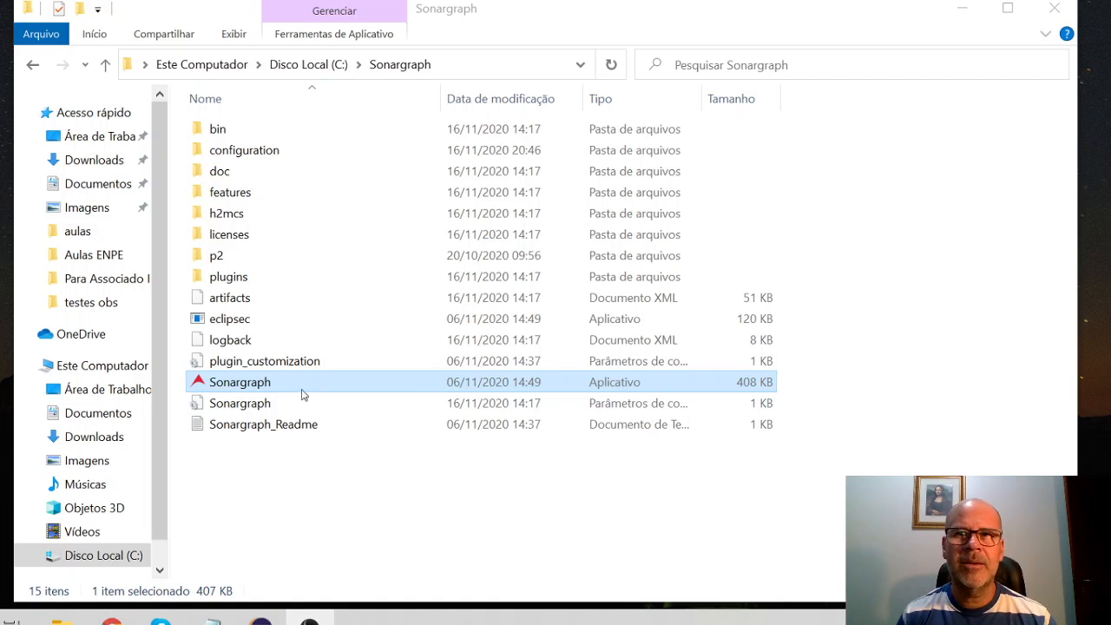
click(296, 503)
double_click(243, 388)
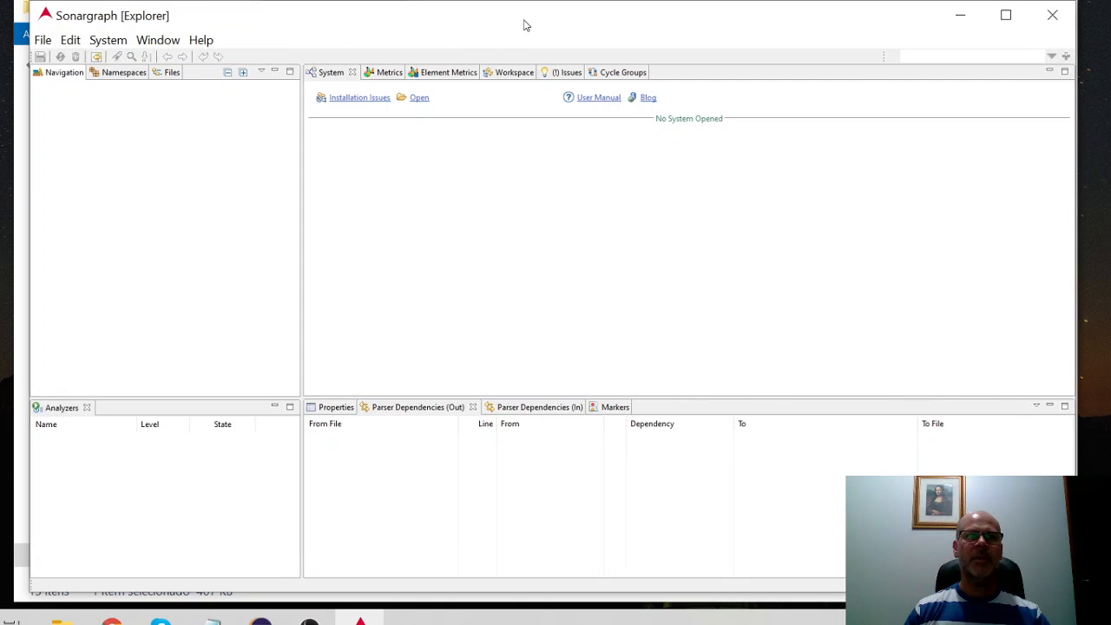
- Open Sonargraph's license management dialog, review the activation code option and installed license details, and close it without installing
mouse_move(528, 26)
mouse_down()
mouse_move(538, 23)
mouse_move(513, 25)
mouse_up()
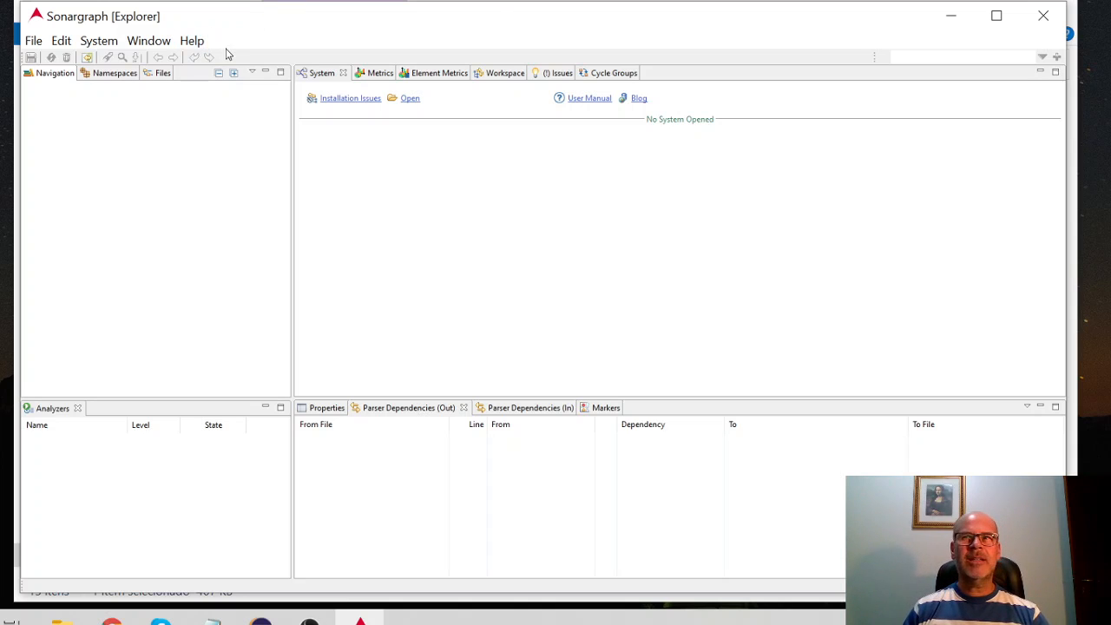
click(189, 43)
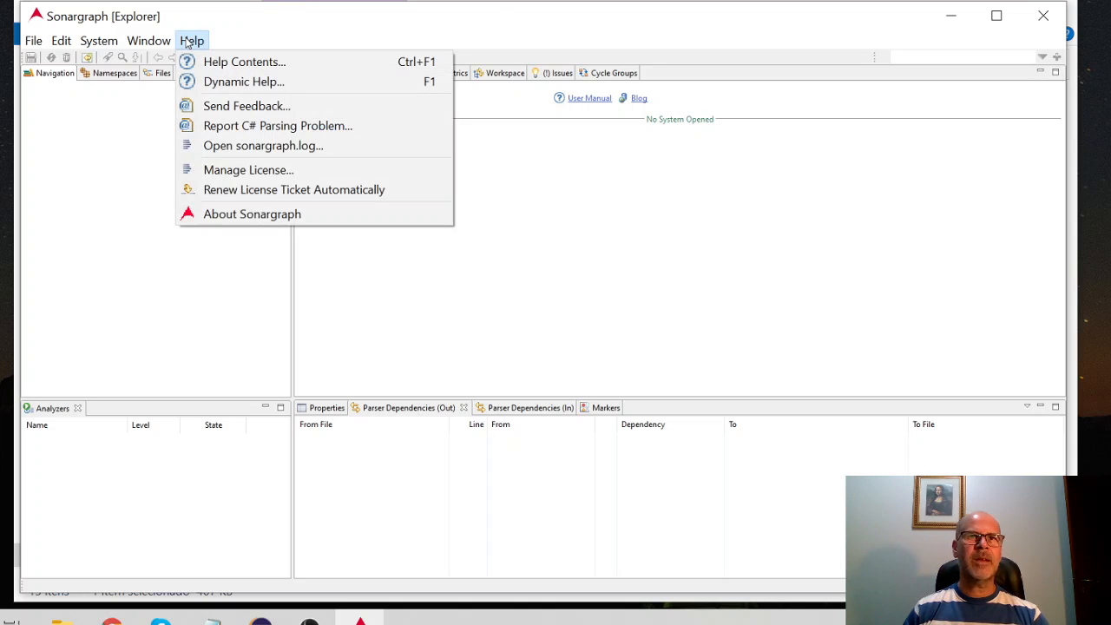
click(243, 172)
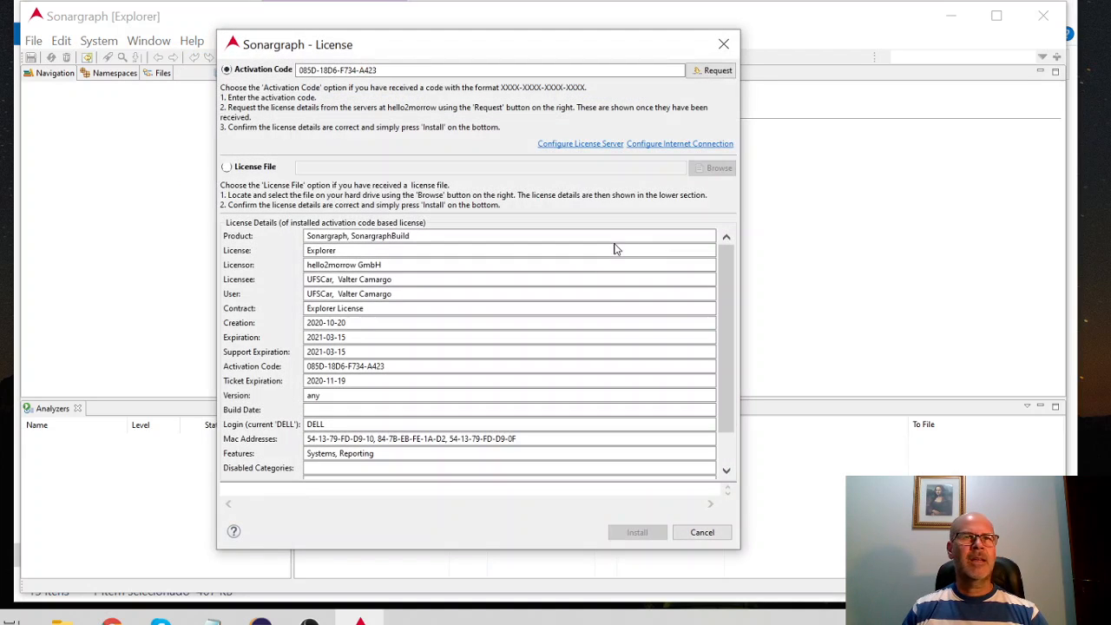
drag(470, 45, 492, 66)
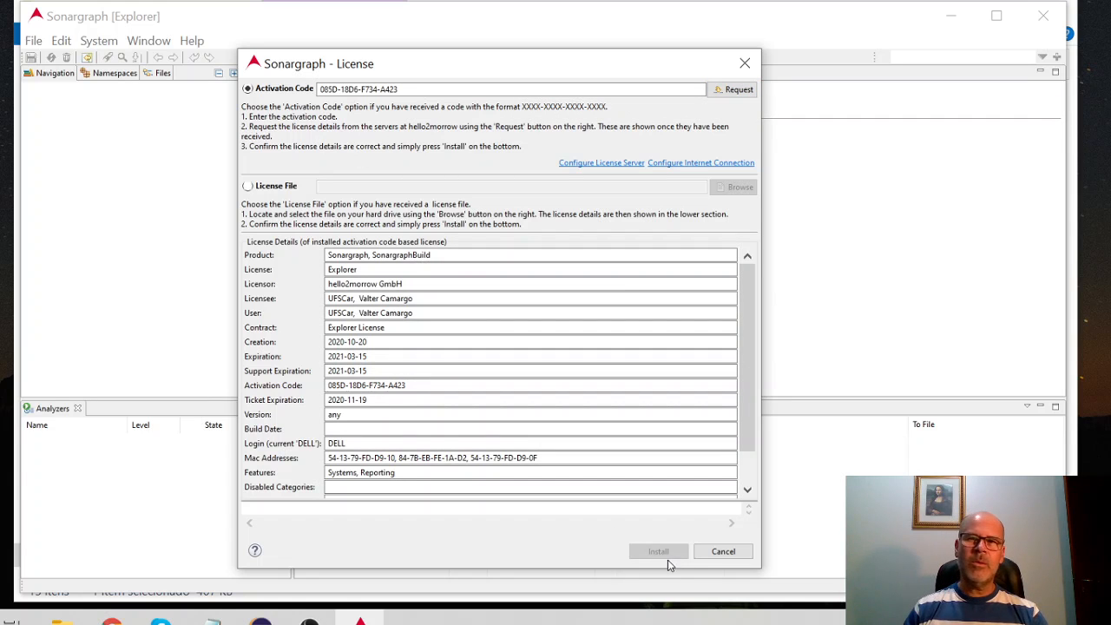
click(724, 552)
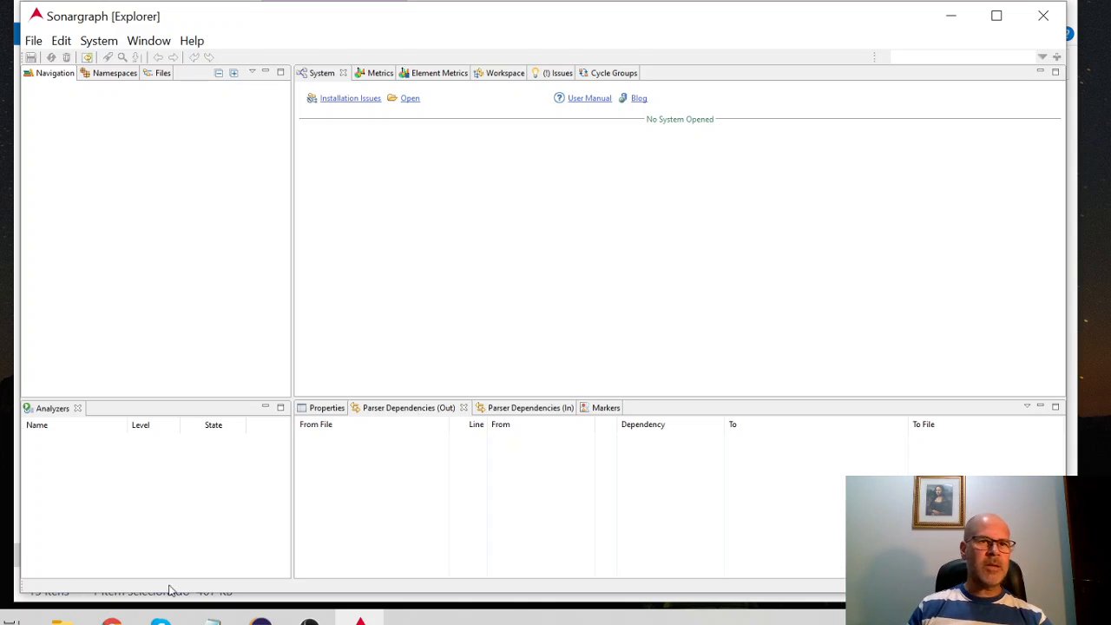
- Switch to the Projetos de Software 2020 folder in File Explorer, look inside the AbacoOO-v2 project folder and return to the folder list
click(62, 619)
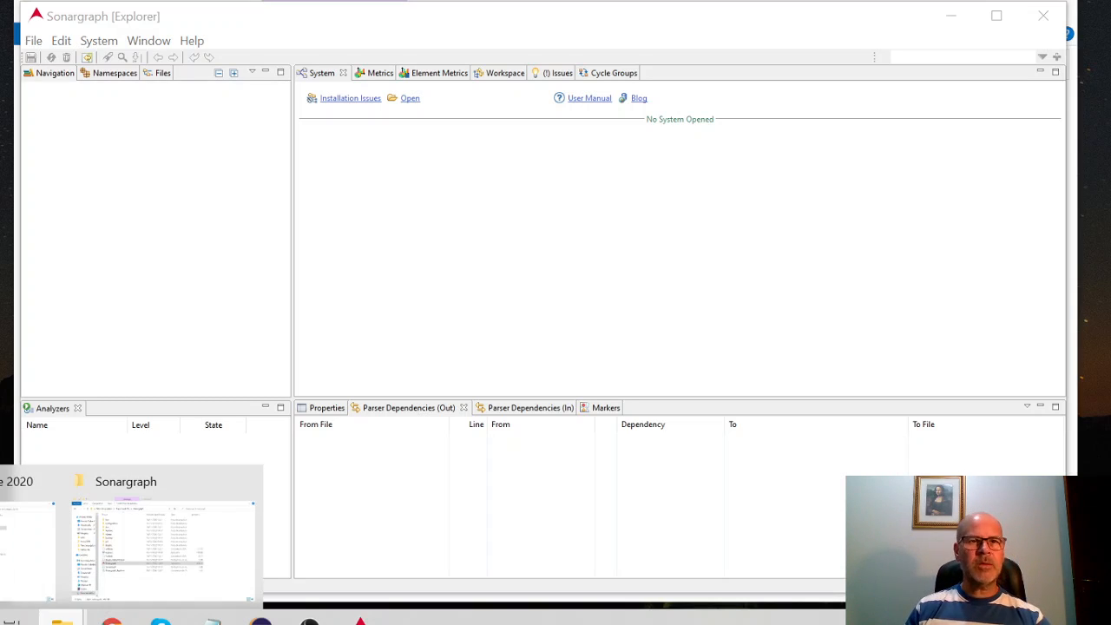
click(145, 550)
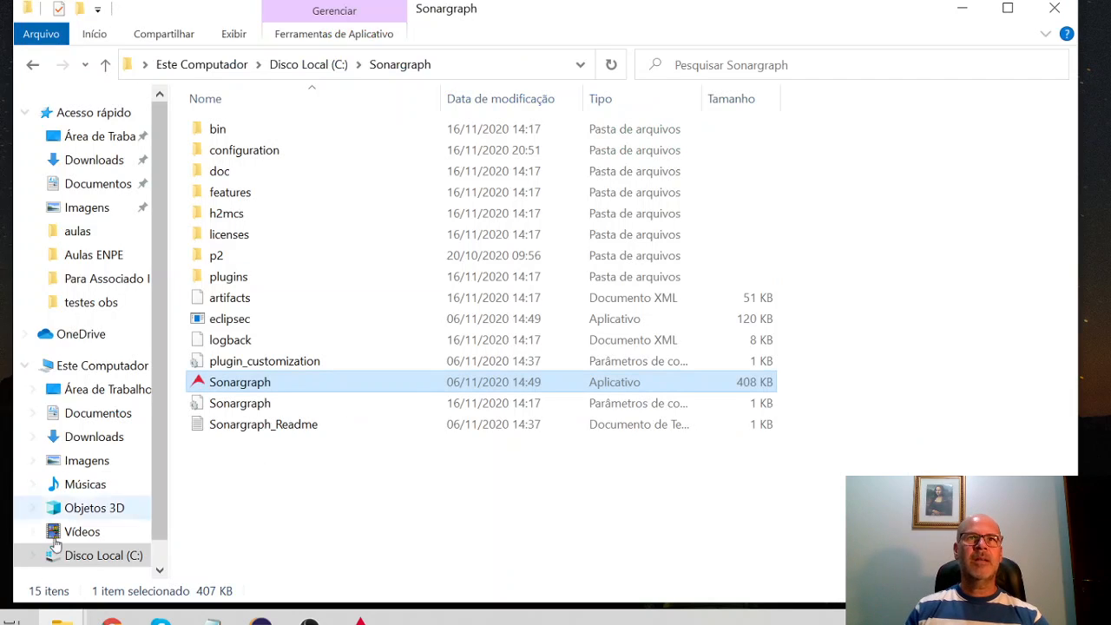
mouse_move(80, 606)
click(26, 543)
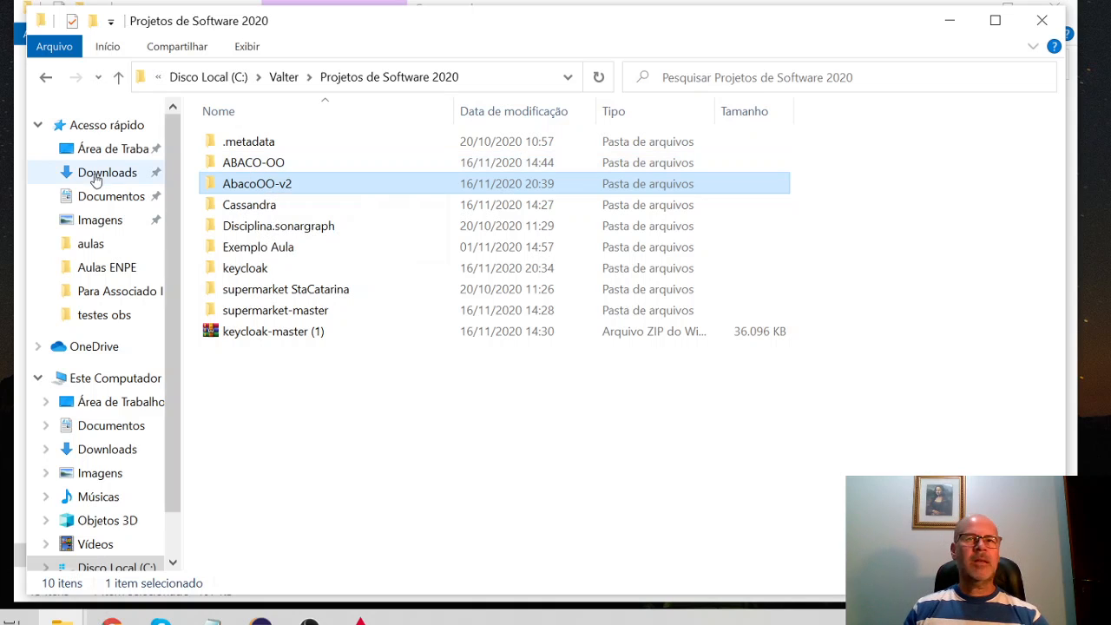
double_click(219, 188)
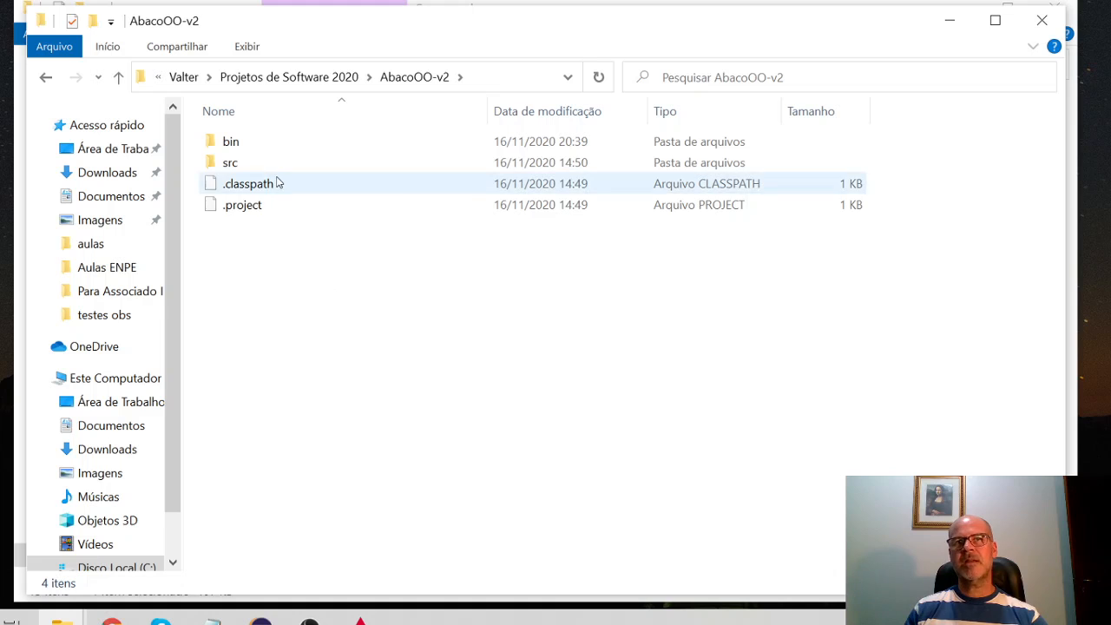
key(BackSpace)
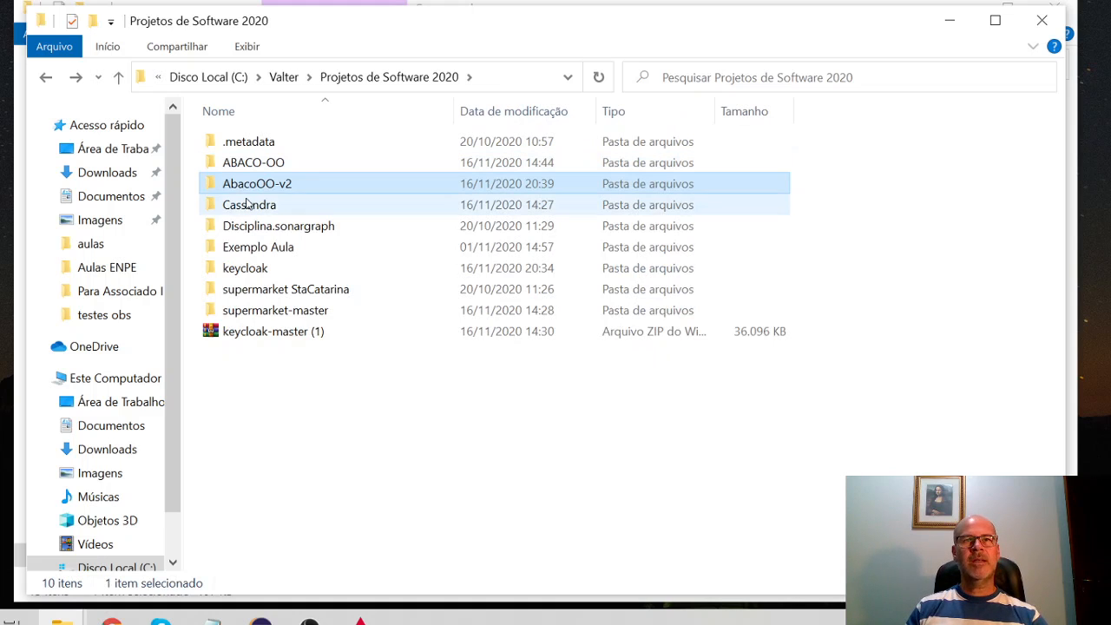
mouse_move(211, 188)
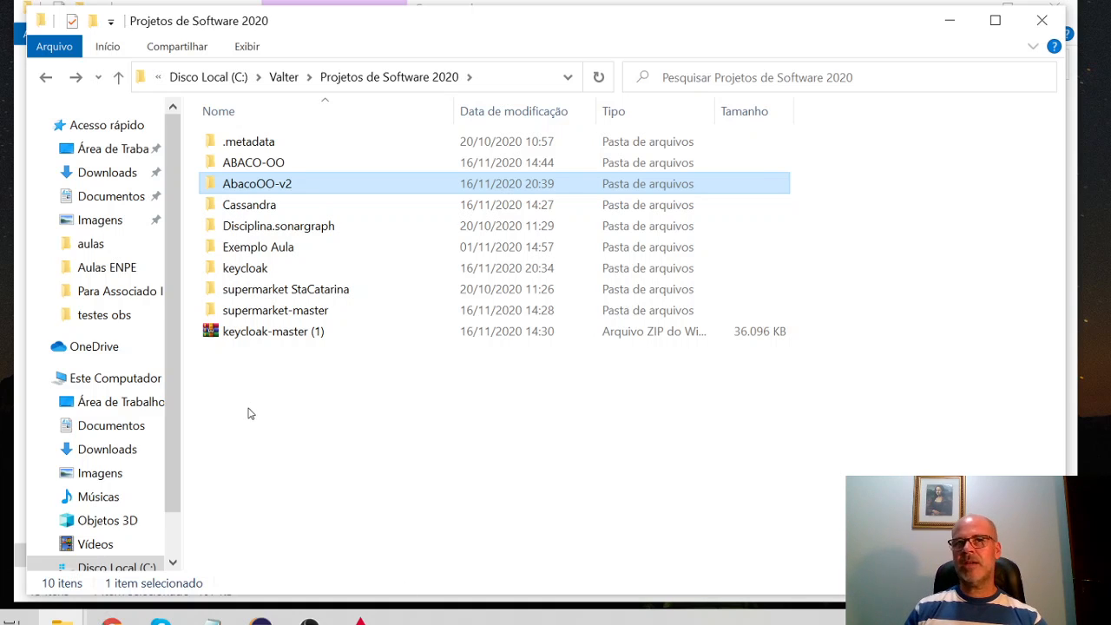
- Switch to Eclipse to view the AbacoOO-v2 project and its packages, and return to the Projetos de Software 2020 folder
click(261, 621)
click(259, 622)
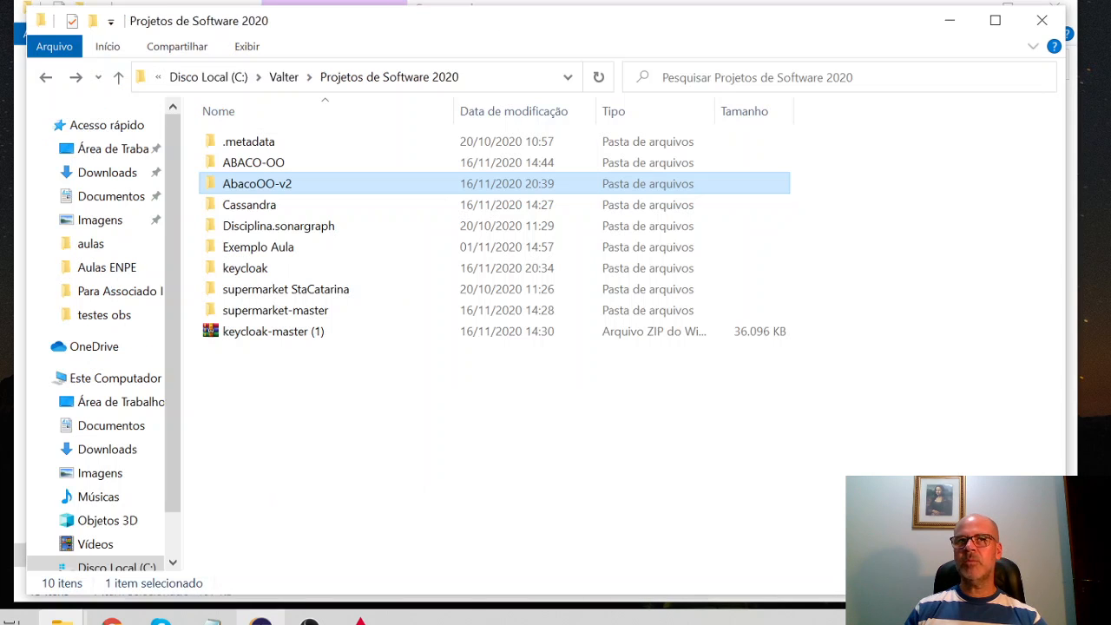
click(259, 622)
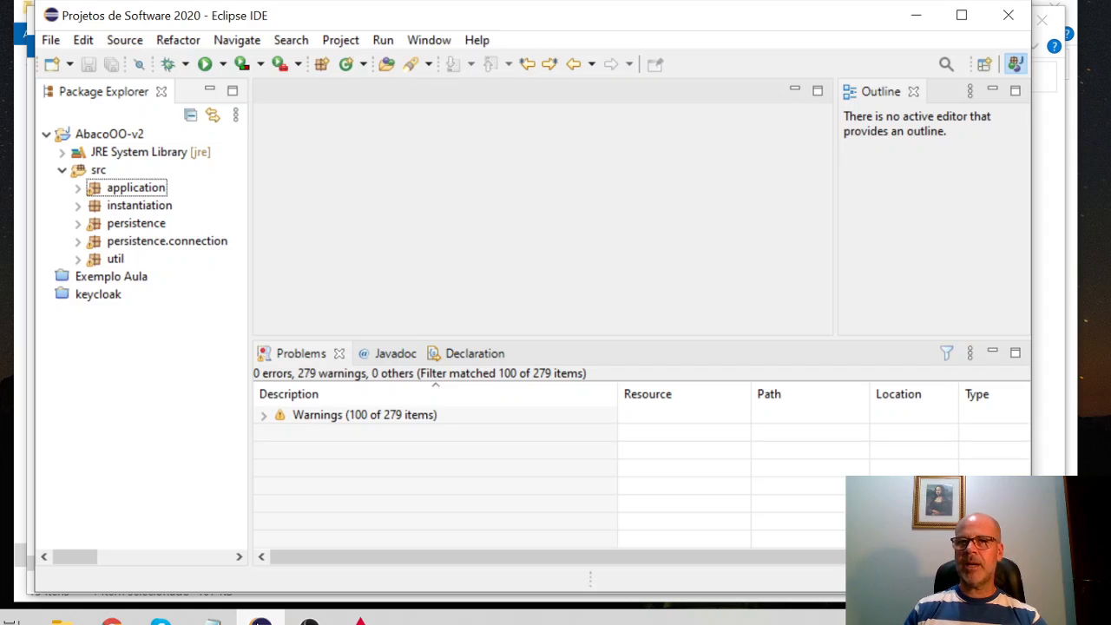
click(260, 621)
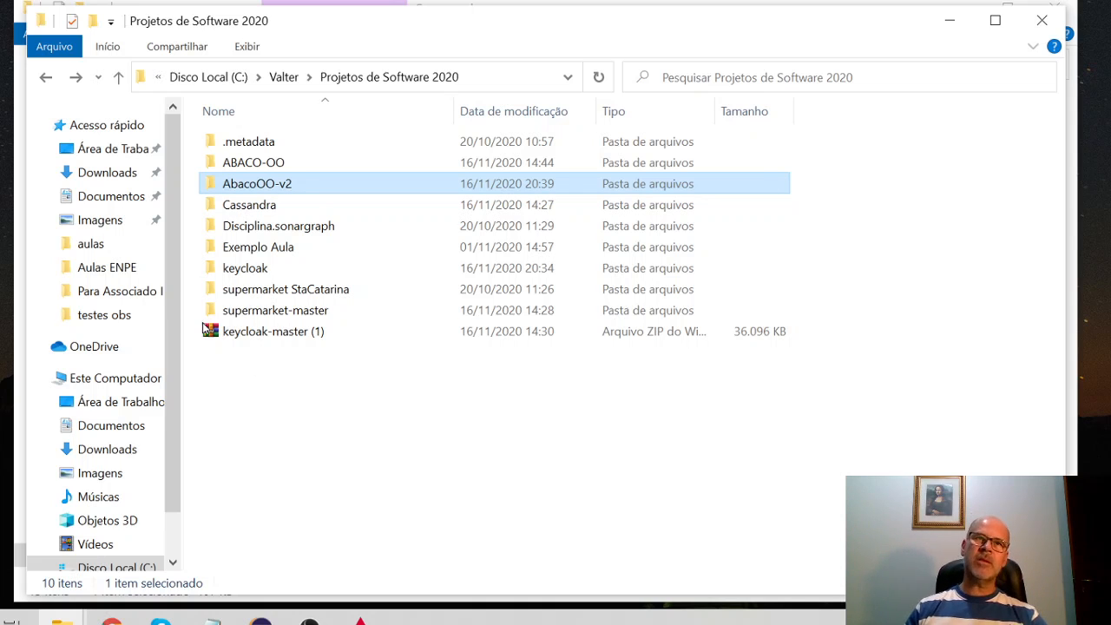
- Open AbacoOO-v2's src folder, examine the Java files in its application subfolder and return to src
mouse_move(222, 184)
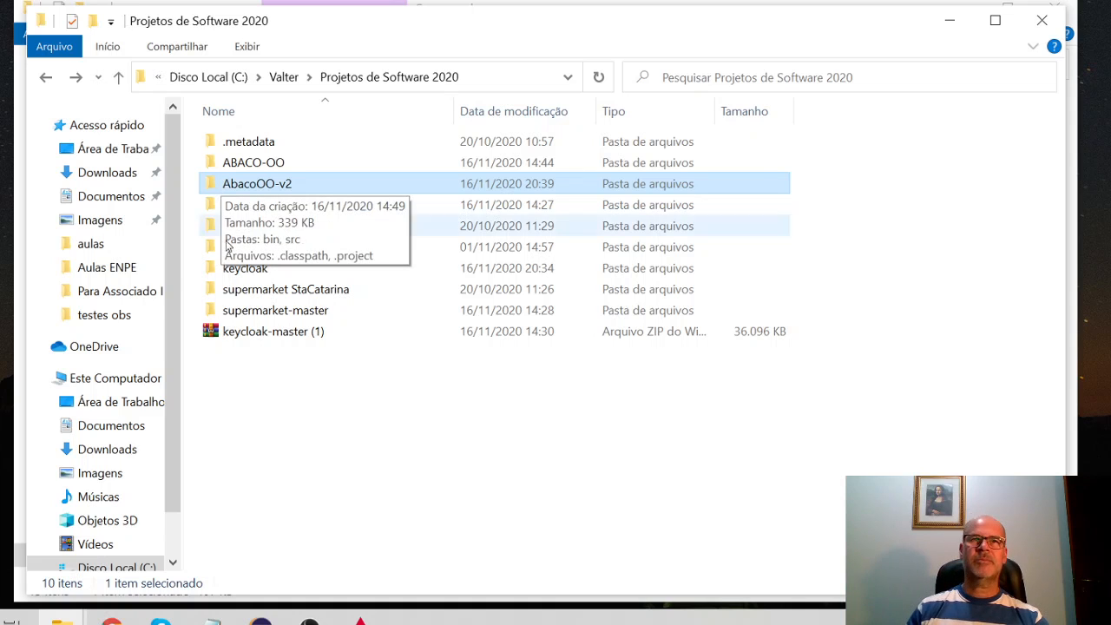
double_click(209, 184)
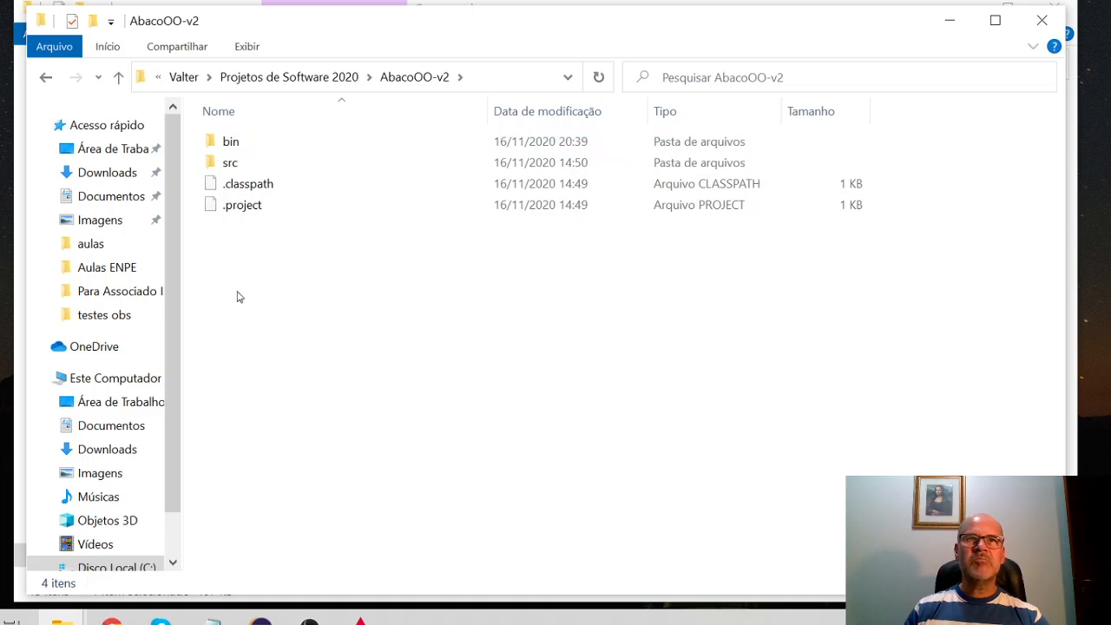
double_click(216, 163)
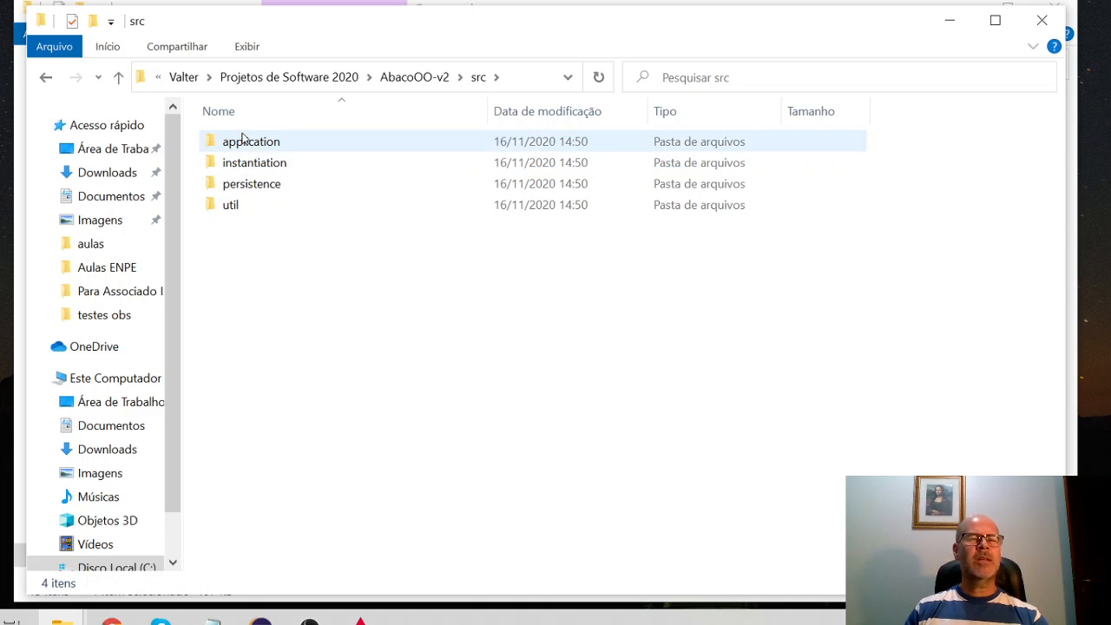
click(220, 150)
double_click(221, 150)
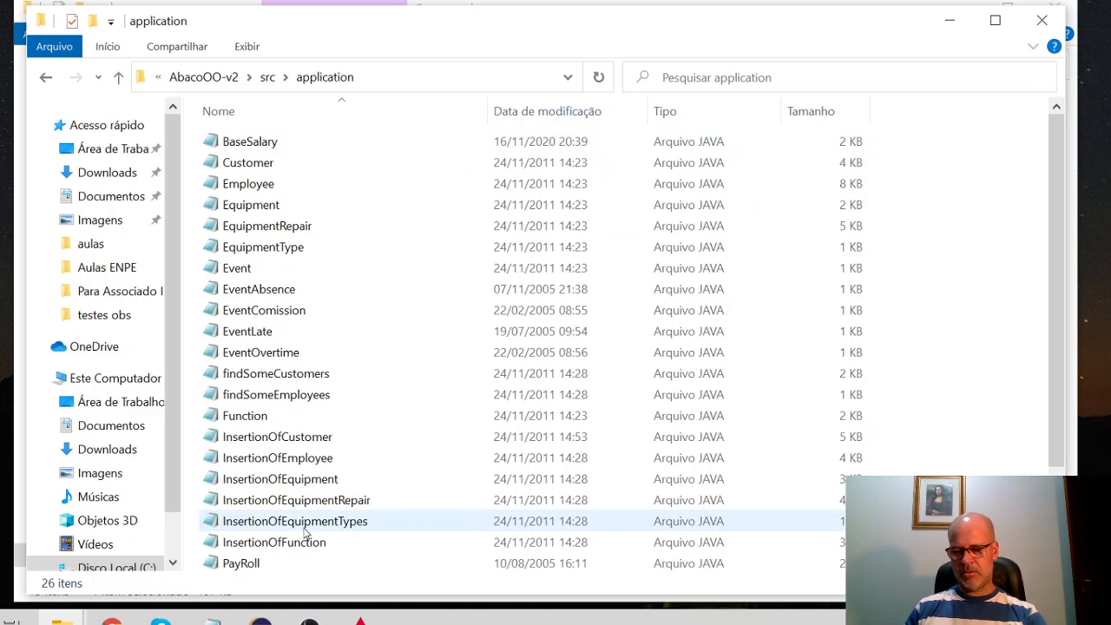
key(BackSpace)
- Examine the source files in the instantiation, persistence and util folders, and return to the Projetos de Software 2020 folder
double_click(257, 165)
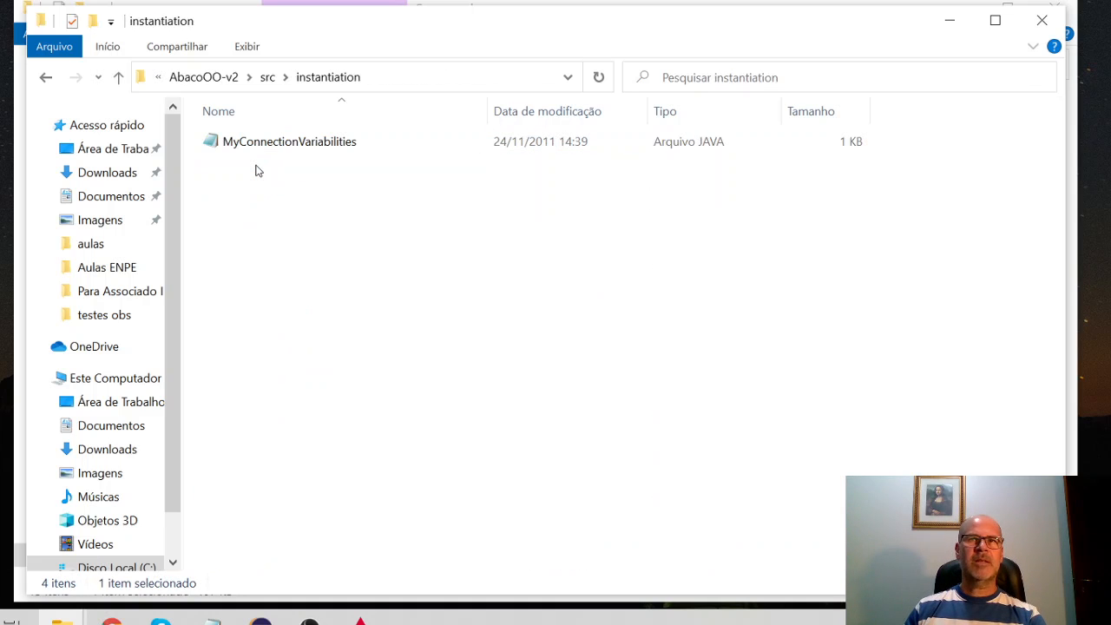
key(BackSpace)
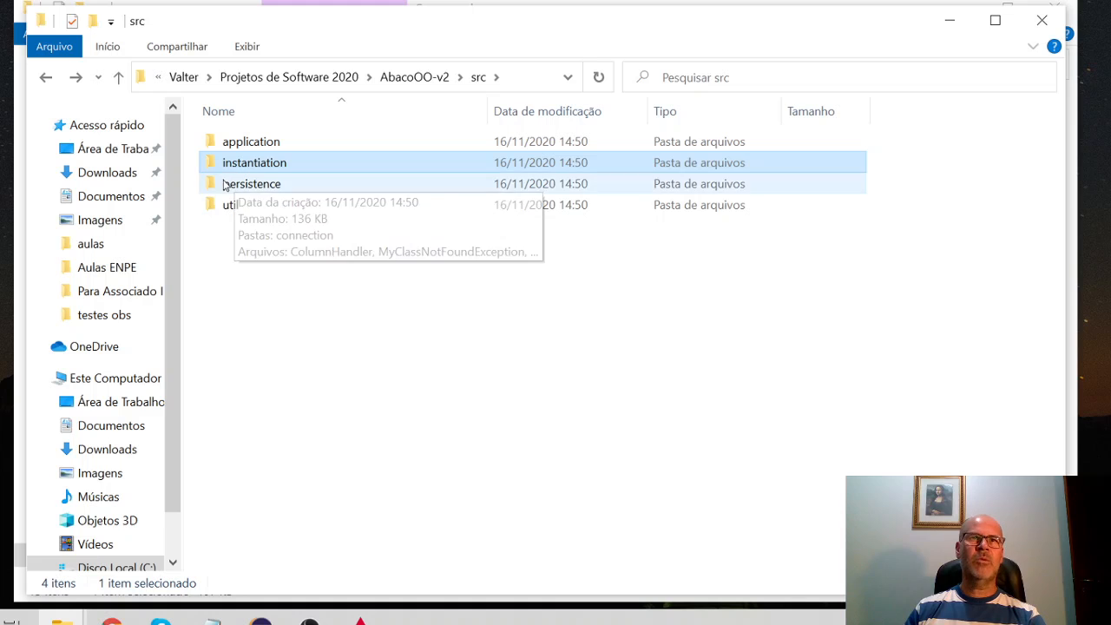
double_click(253, 183)
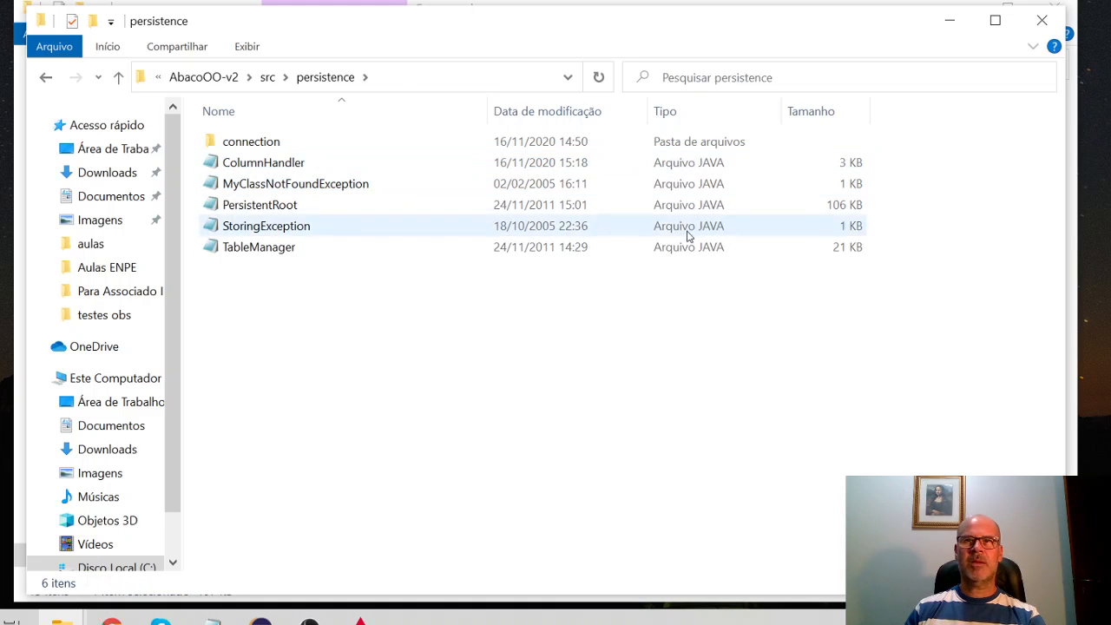
key(BackSpace)
double_click(245, 209)
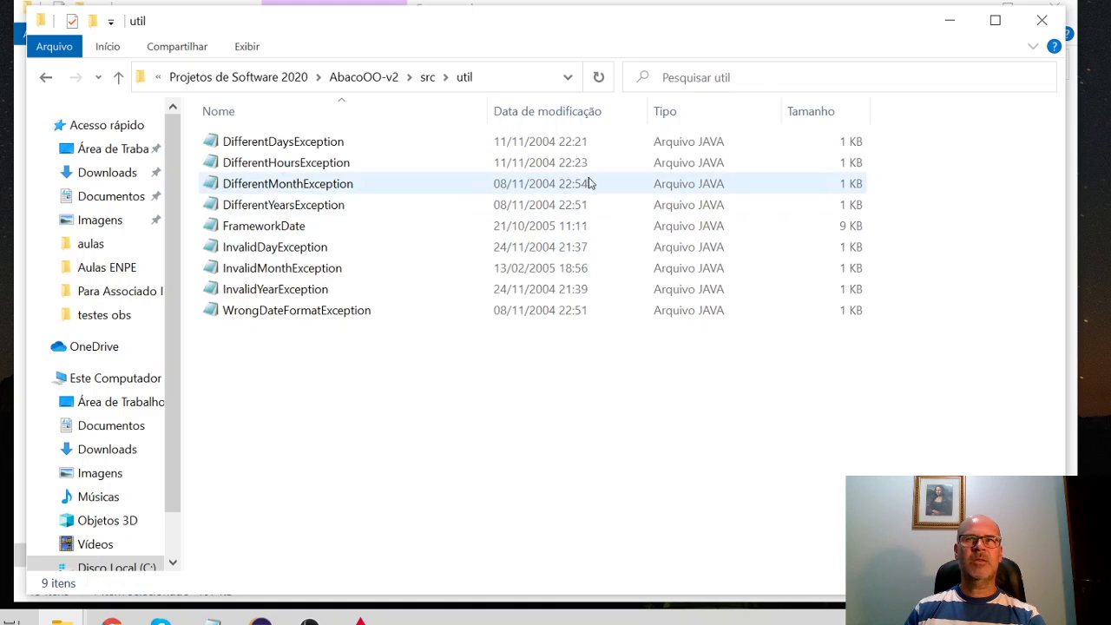
key(BackSpace)
key(BackSpace)
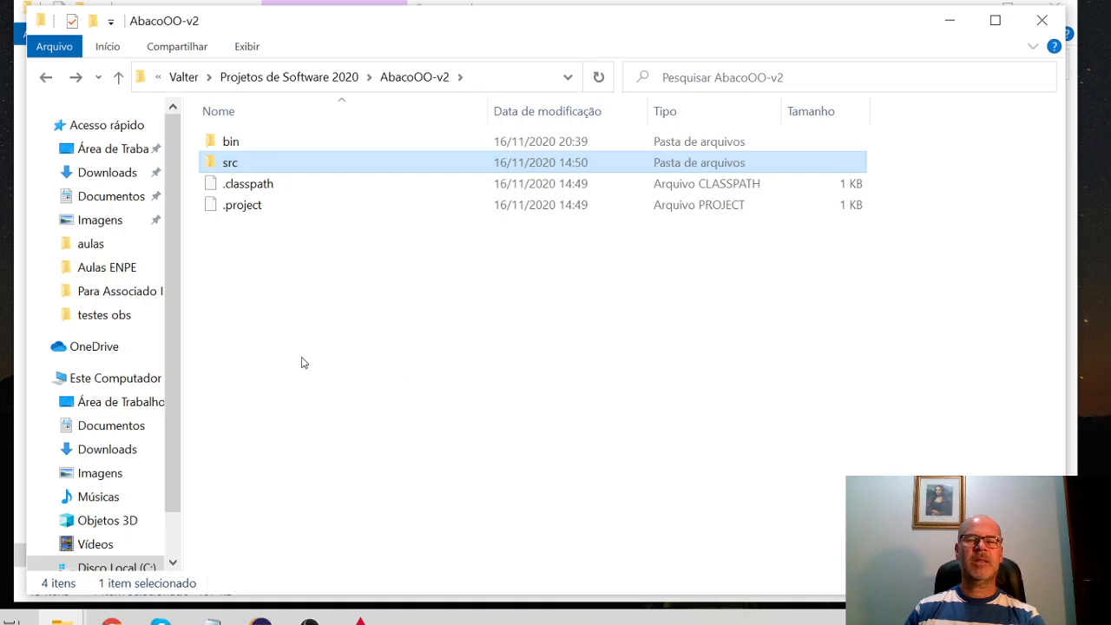
key(BackSpace)
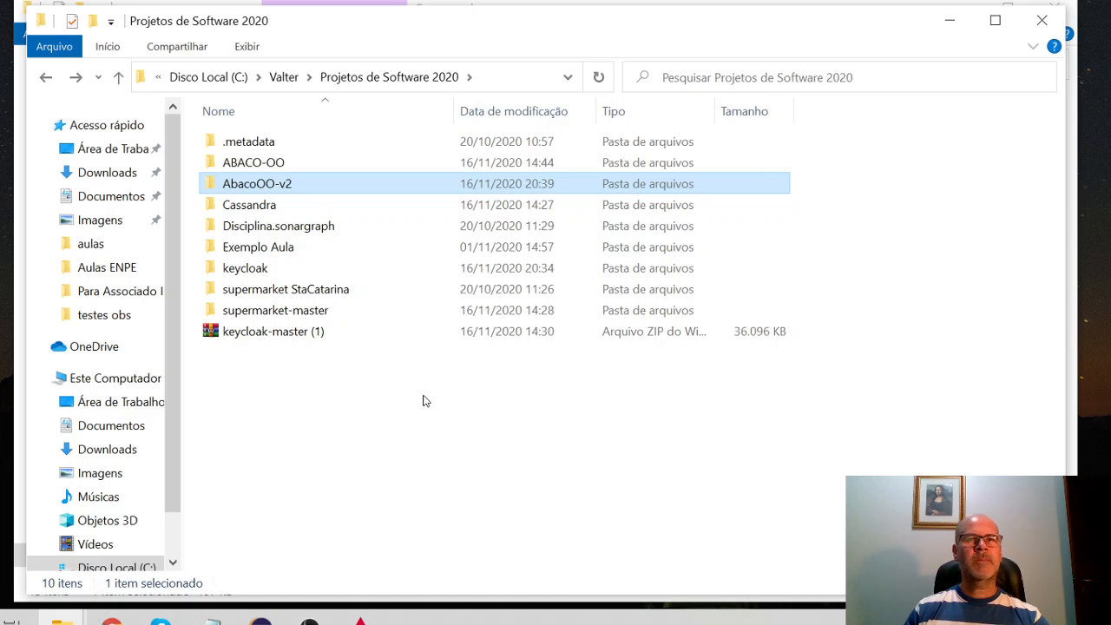
- Open AbacoOO-v2's bin folder, examine the compiled class files in its application subfolder and return to bin
double_click(297, 191)
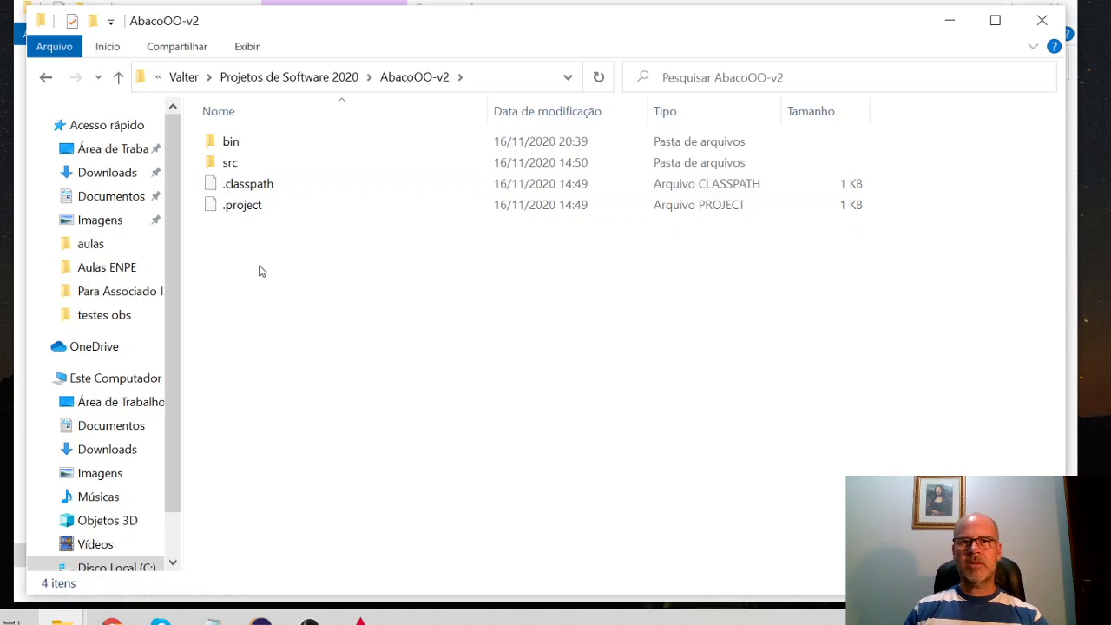
click(209, 149)
double_click(209, 149)
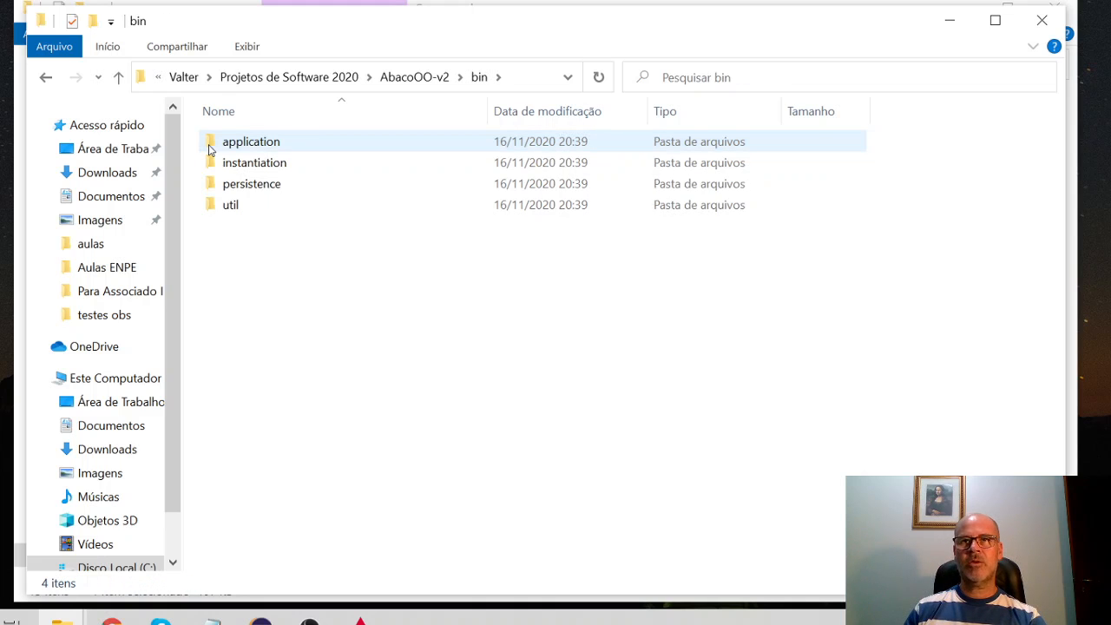
double_click(210, 149)
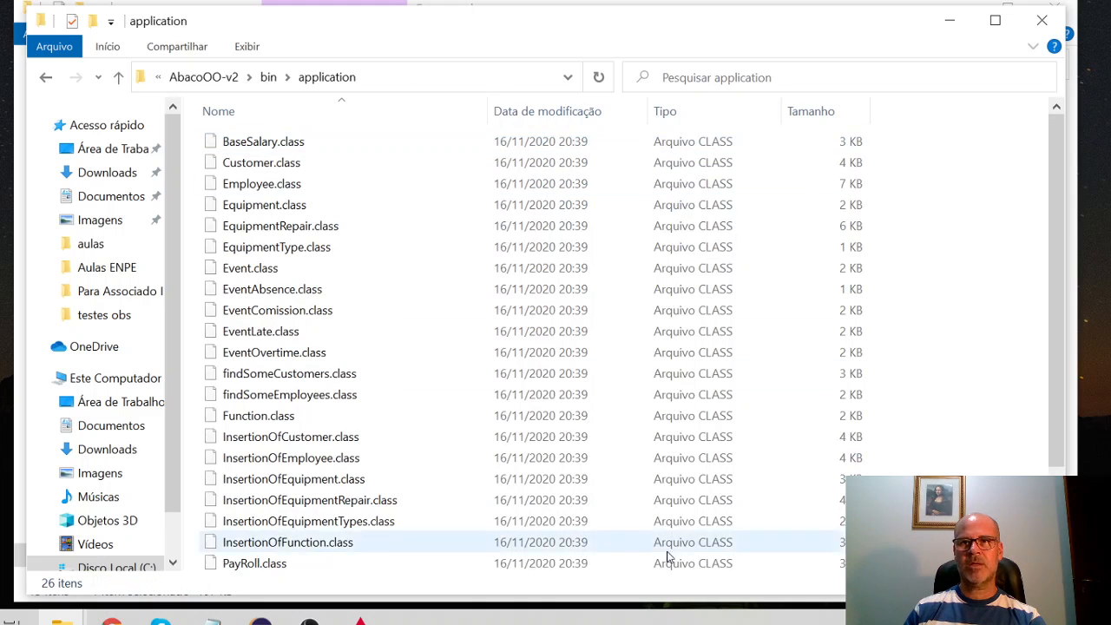
key(BackSpace)
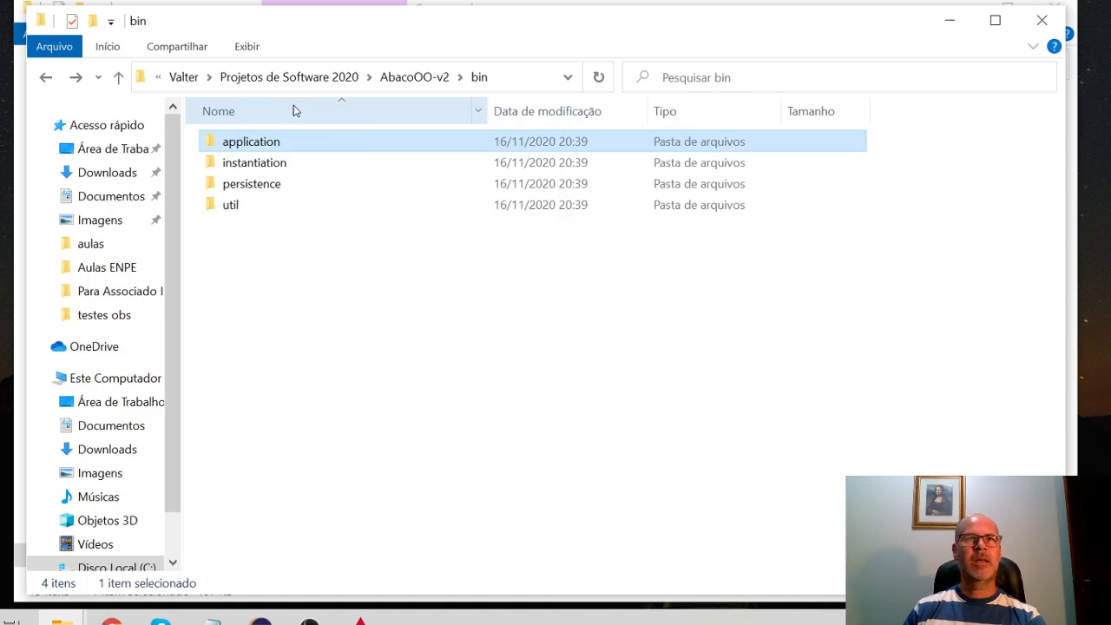
- Delete the bin folder from the AbacoOO-v2 project folder
key(BackSpace)
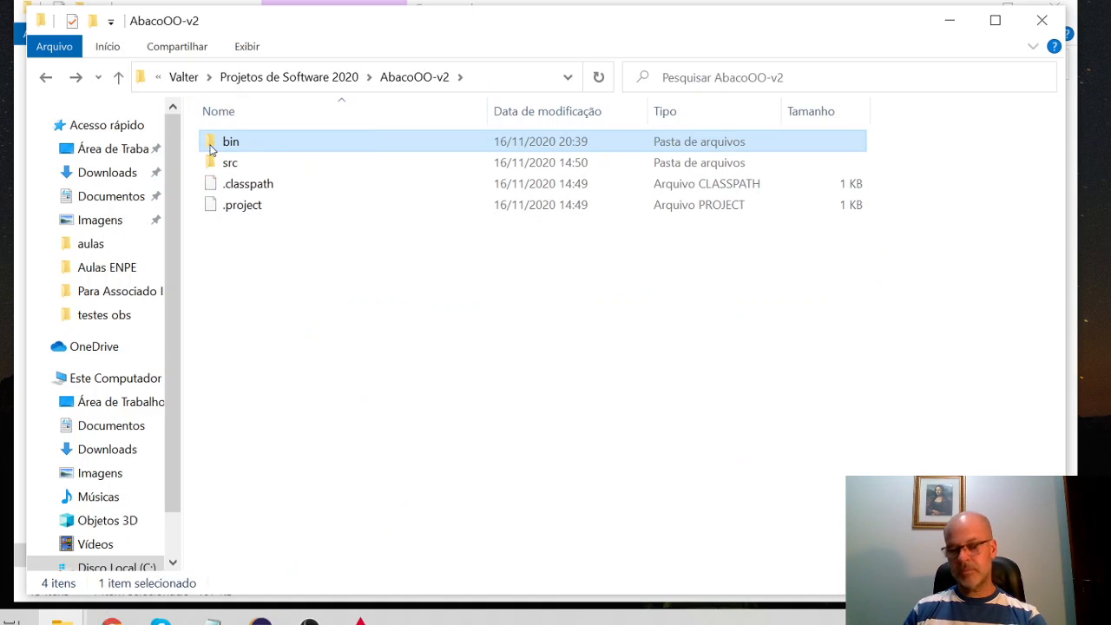
key(Delete)
click(418, 263)
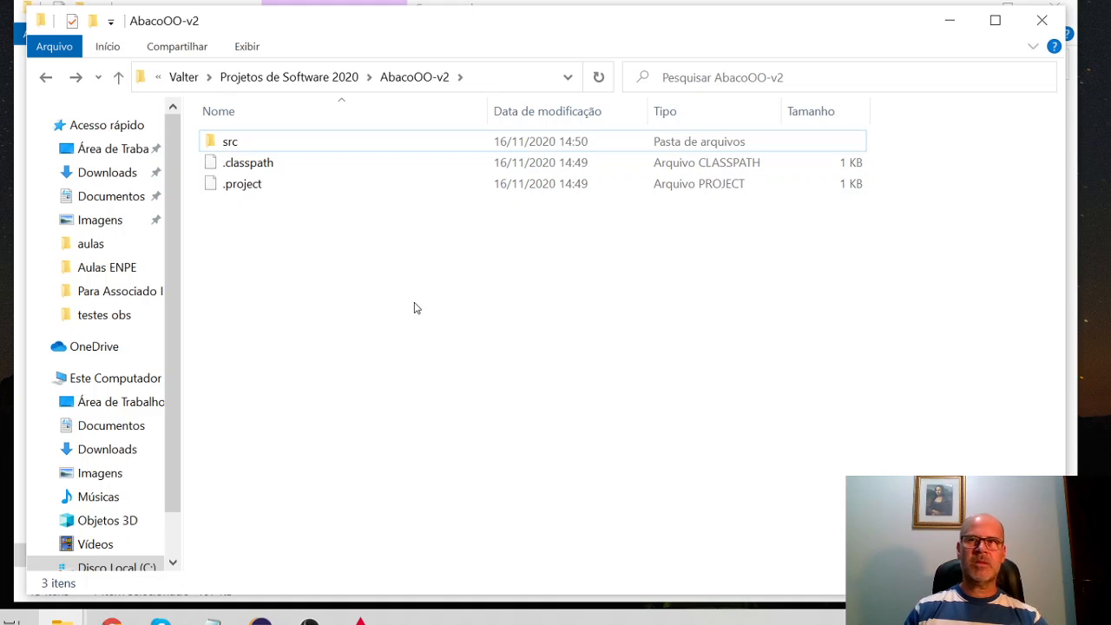
- Switch to Eclipse and refresh the AbacoOO-v2 project
click(260, 620)
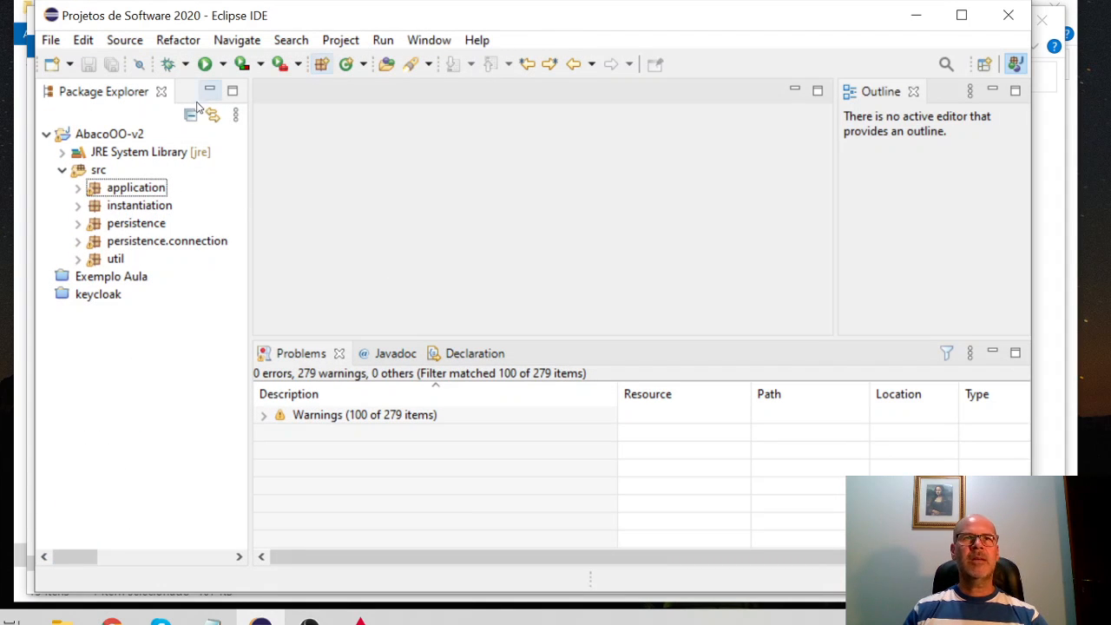
right_click(131, 137)
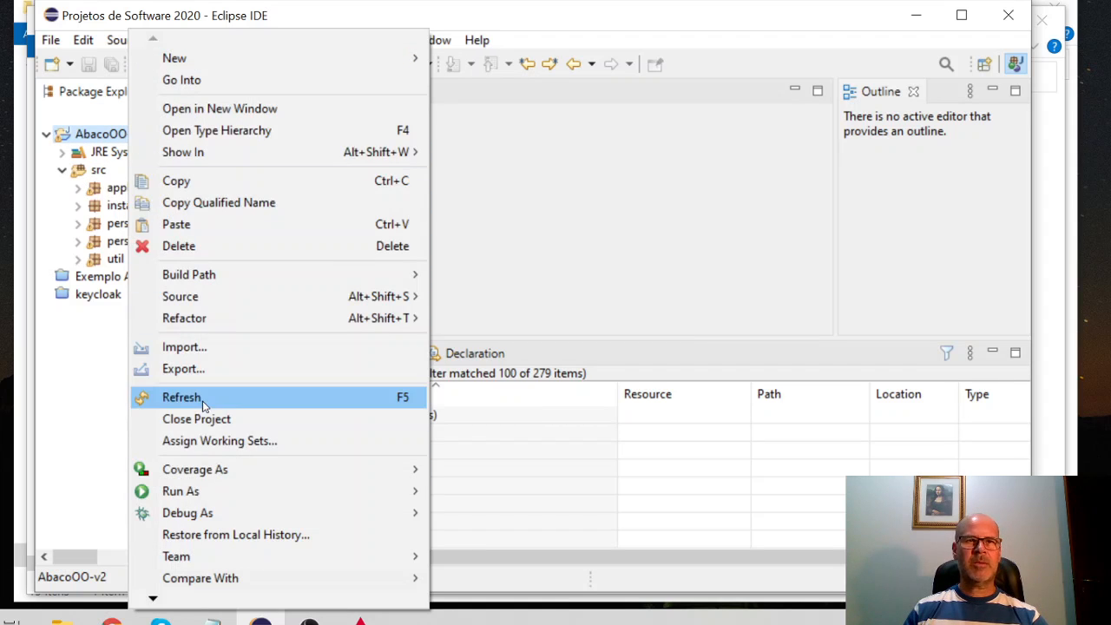
click(188, 397)
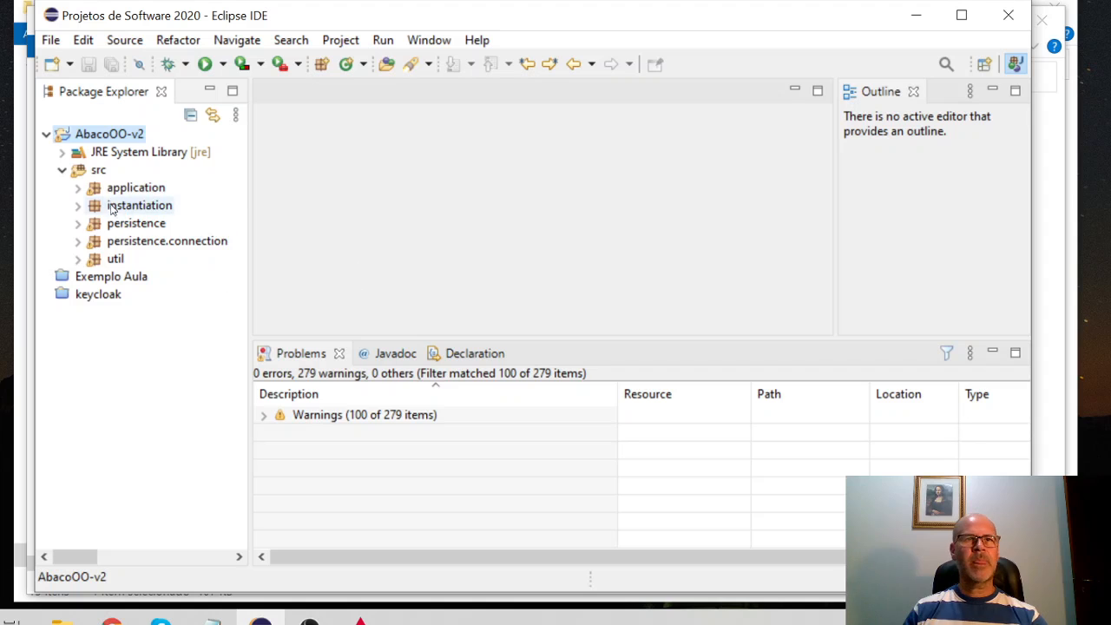
- Open Customer.java from the application package, add blank spaces after "this.ID = c;" on line 34 and save all files
click(86, 189)
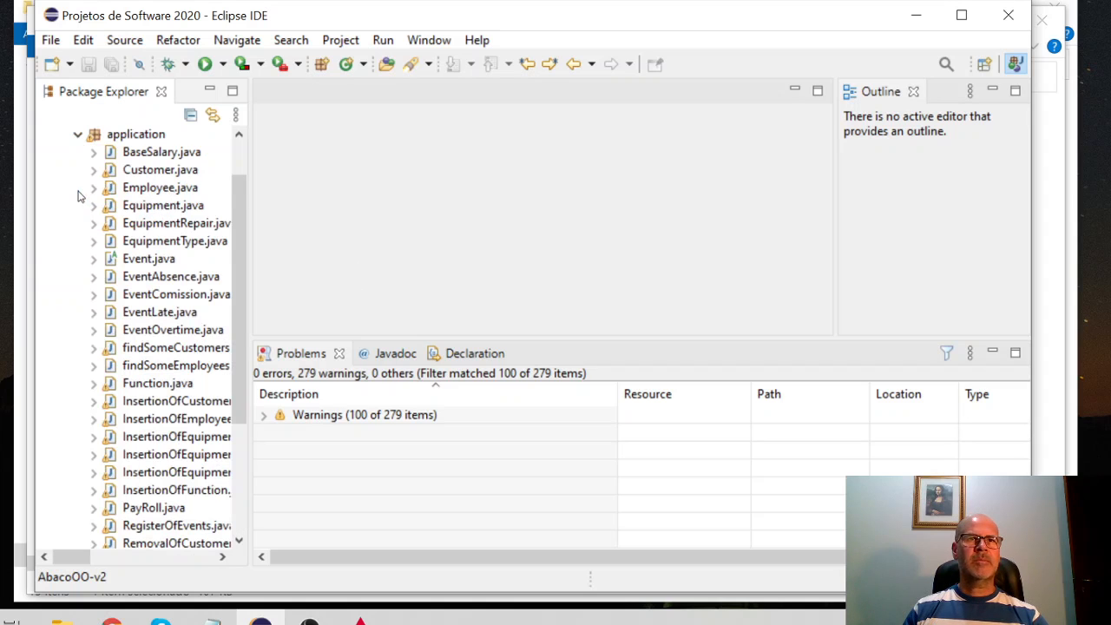
double_click(165, 169)
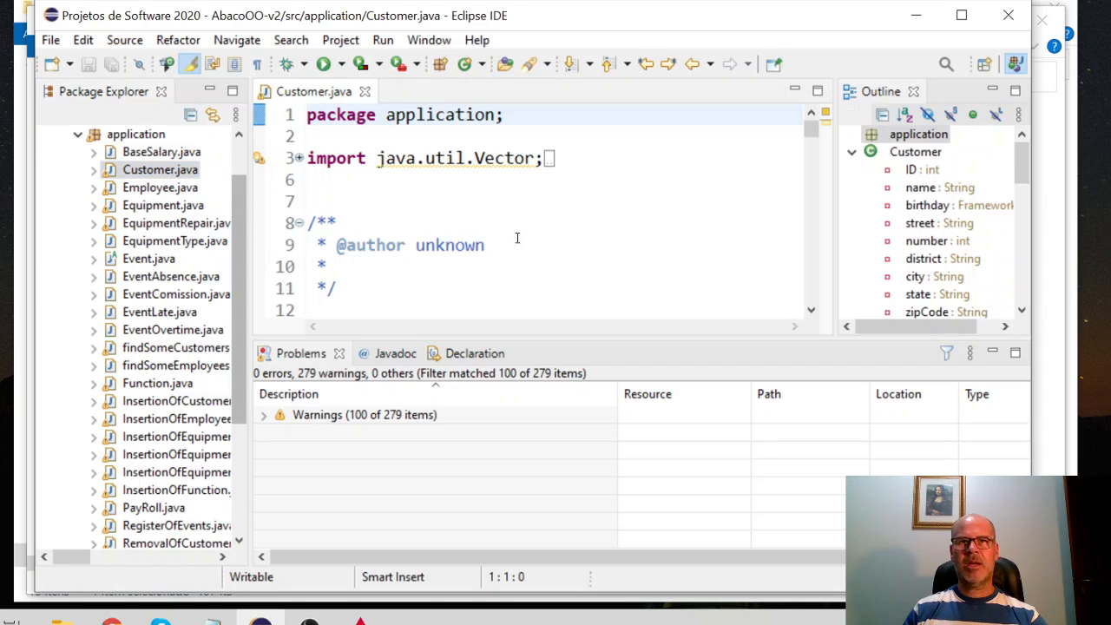
click(518, 240)
scroll(476, 205, down, 9)
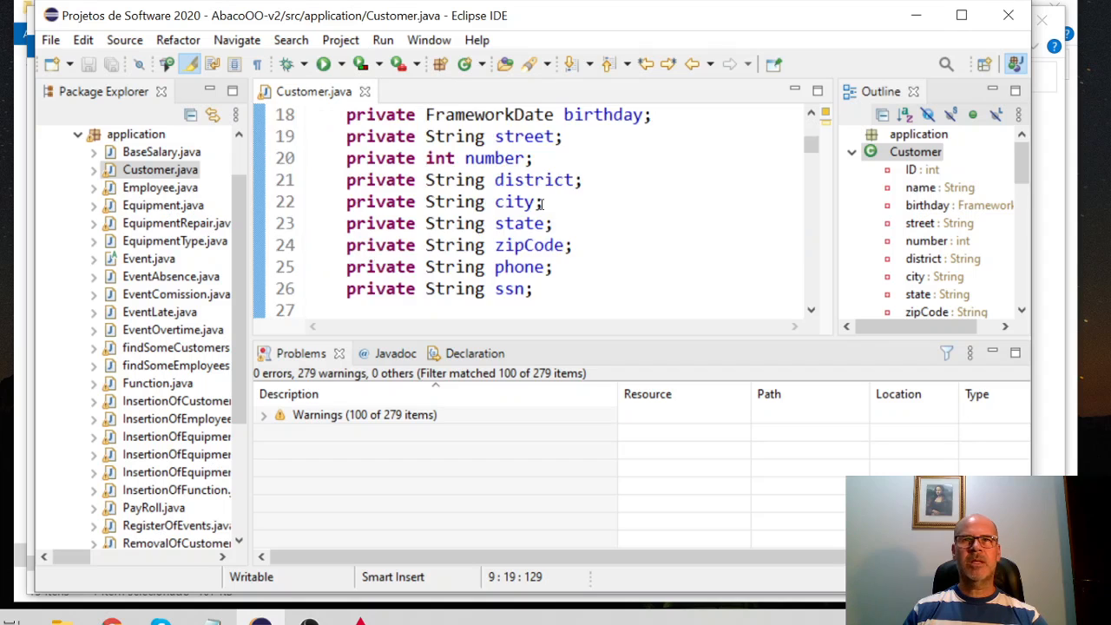
click(530, 192)
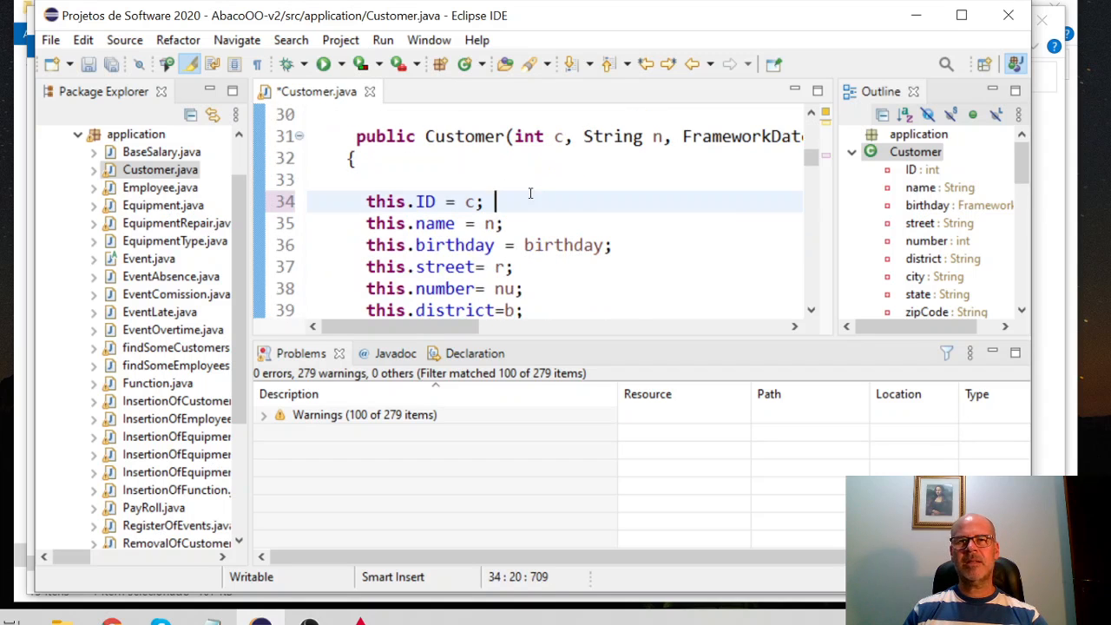
click(109, 66)
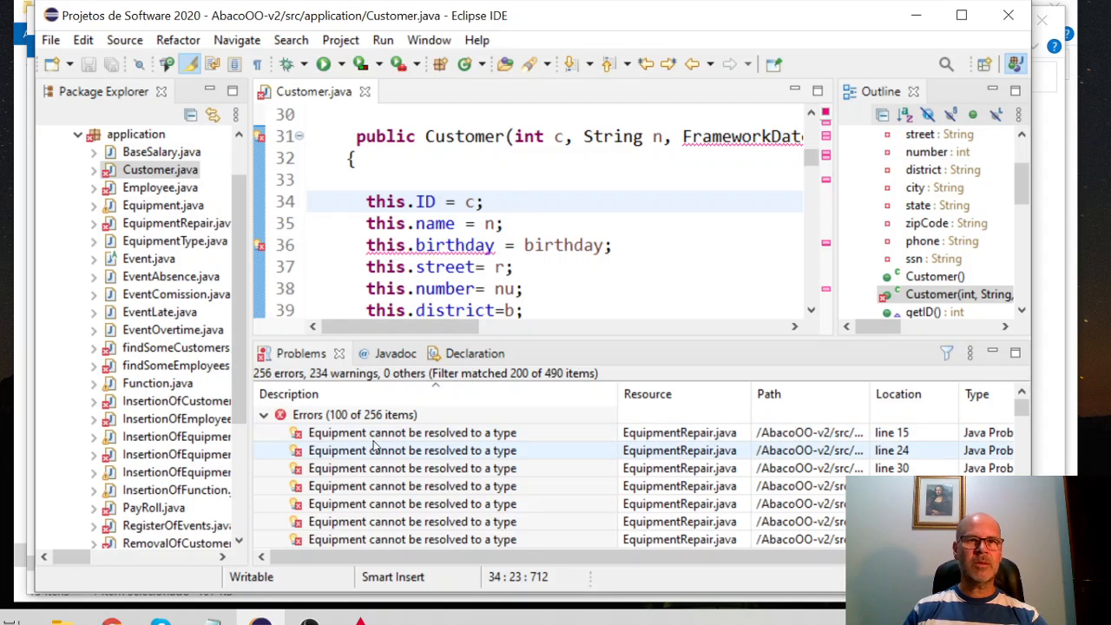
- Switch back to the AbacoOO-v2 folder in File Explorer to check its contents for the bin folder
mouse_move(63, 621)
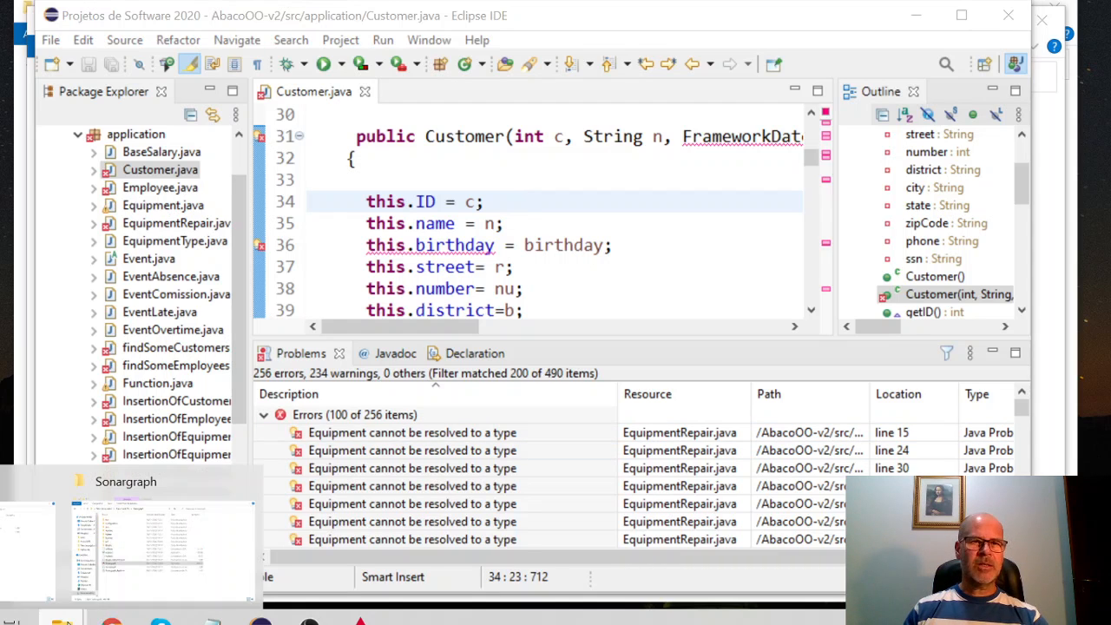
click(163, 543)
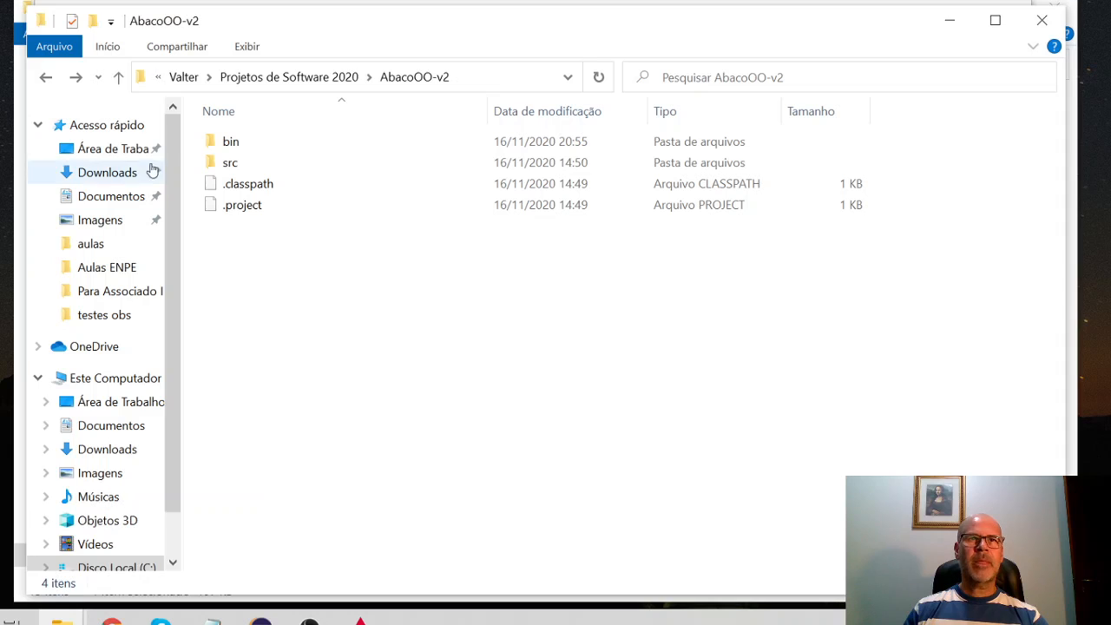
- Check the compiled class files in the application subfolder of AbacoOO-v2's bin folder and return to bin
double_click(213, 141)
double_click(212, 141)
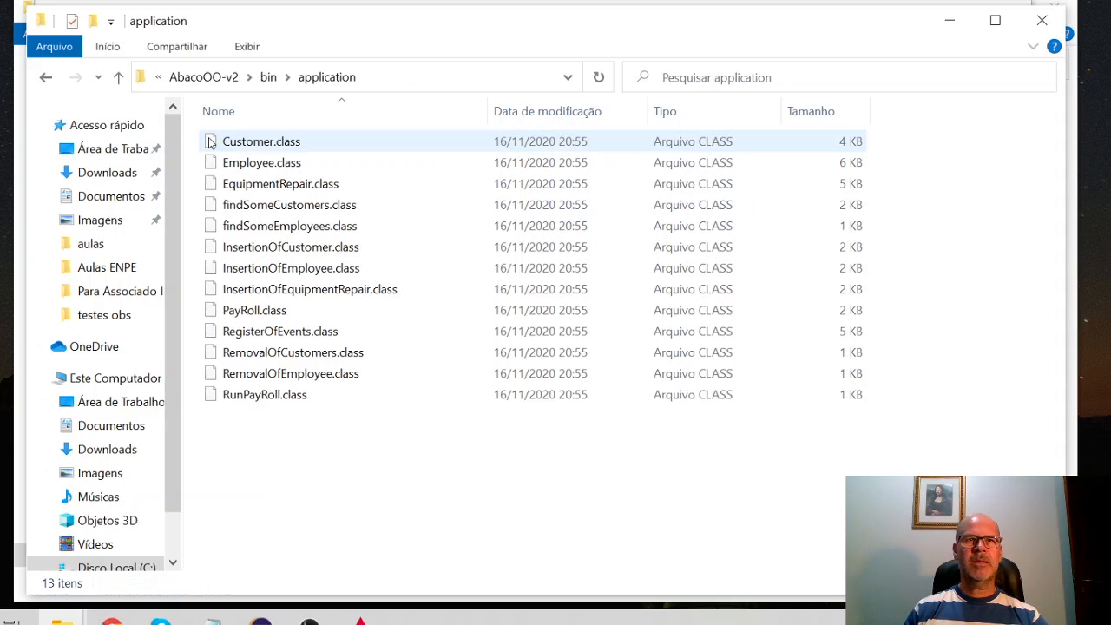
key(alt+Left)
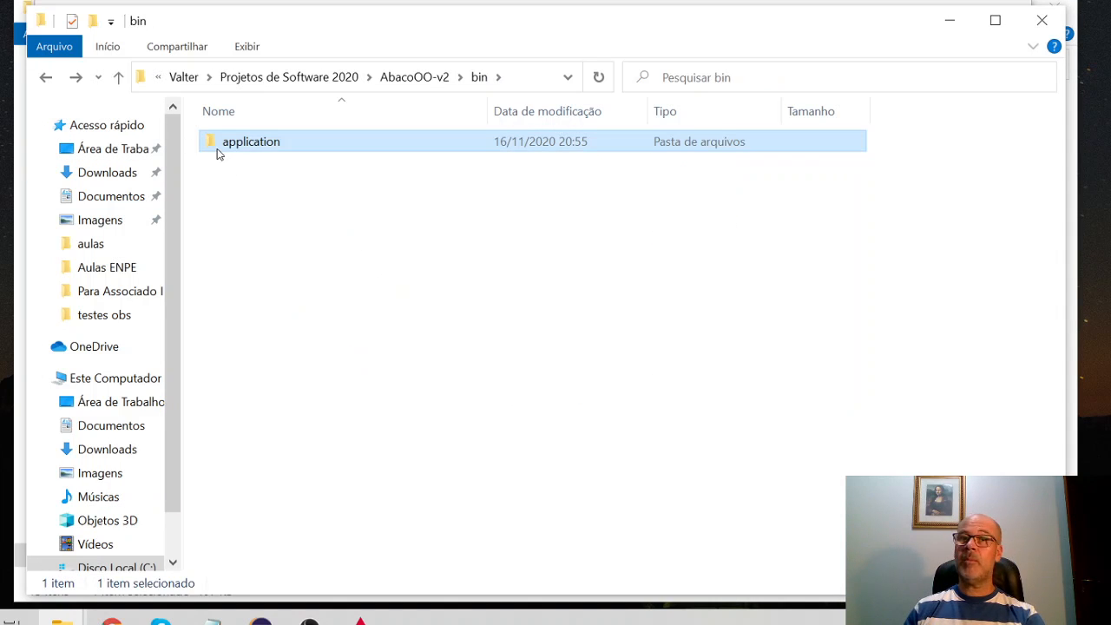
- Switch to Eclipse and clean all projects so that AbacoOO-v2 is rebuilt
mouse_move(260, 620)
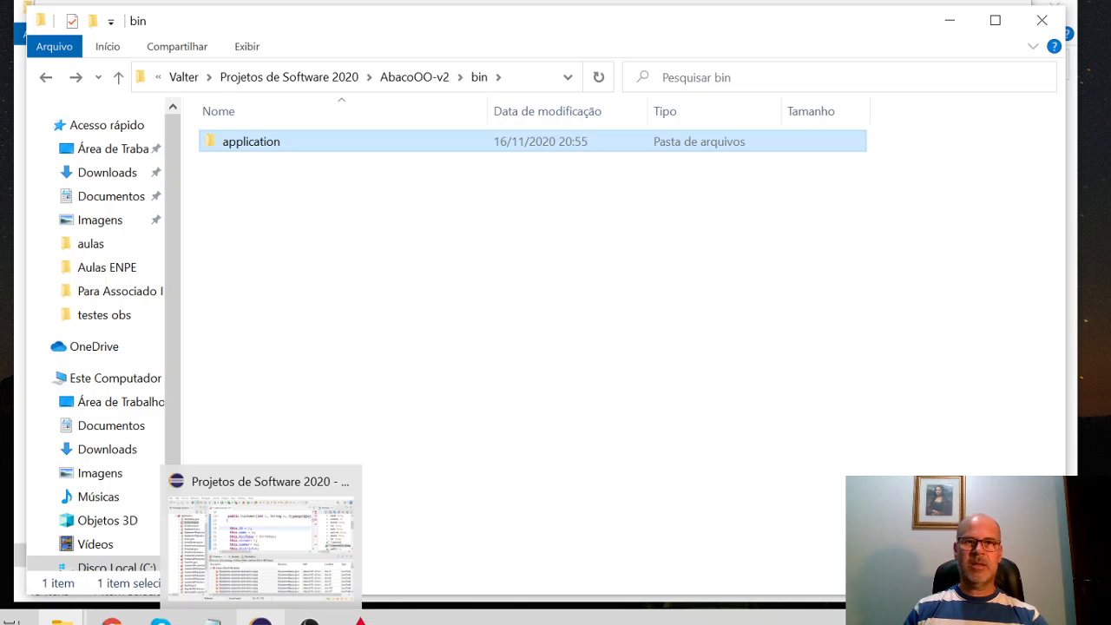
click(261, 538)
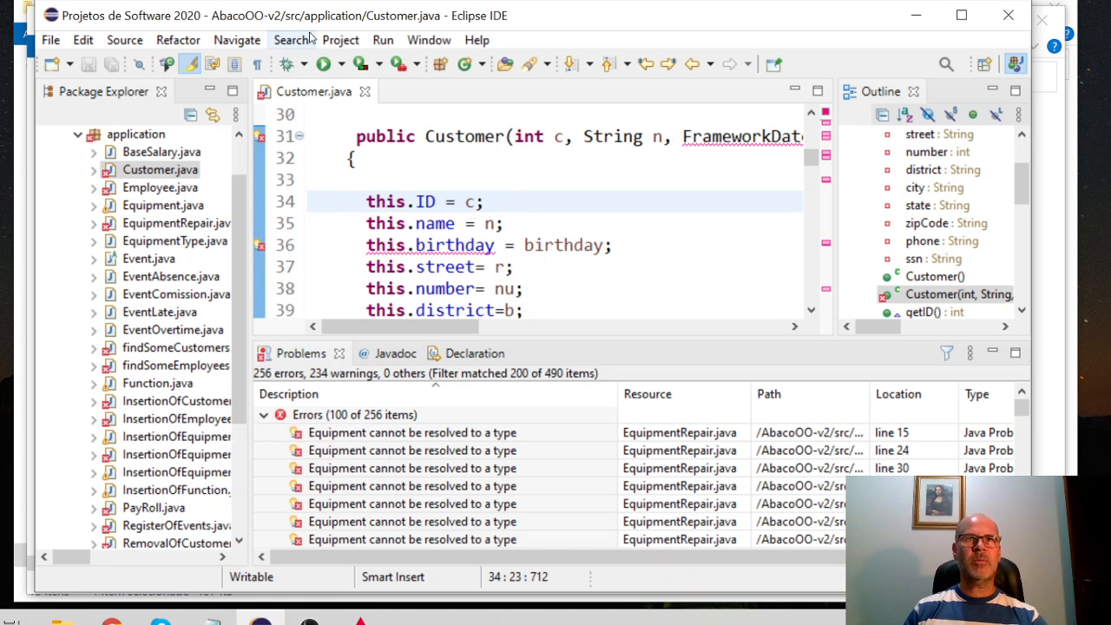
click(340, 40)
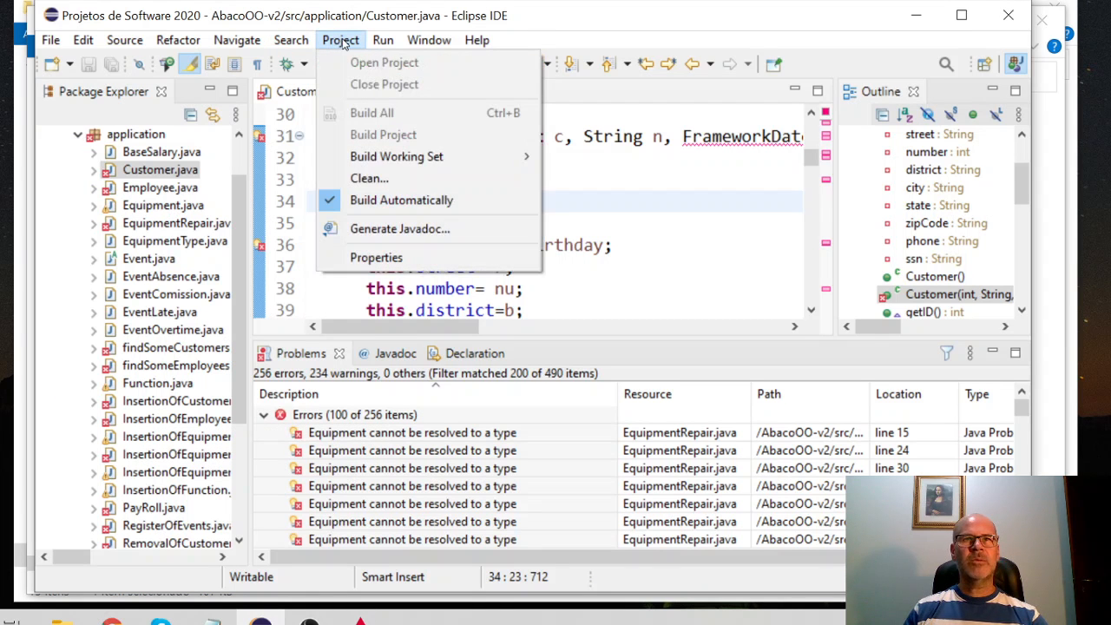
click(372, 180)
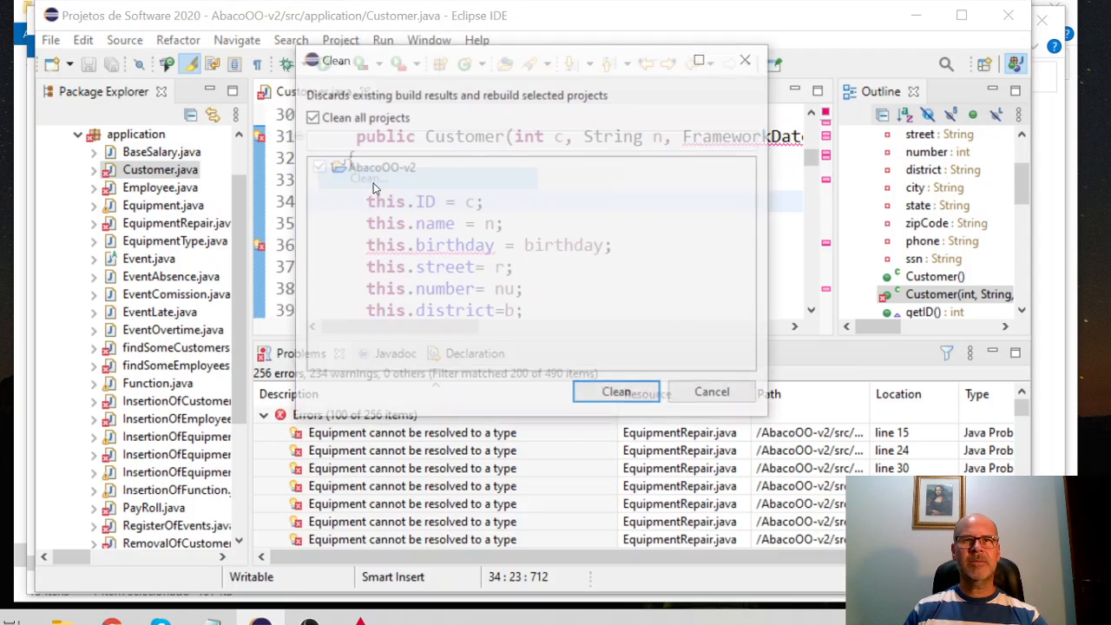
click(627, 396)
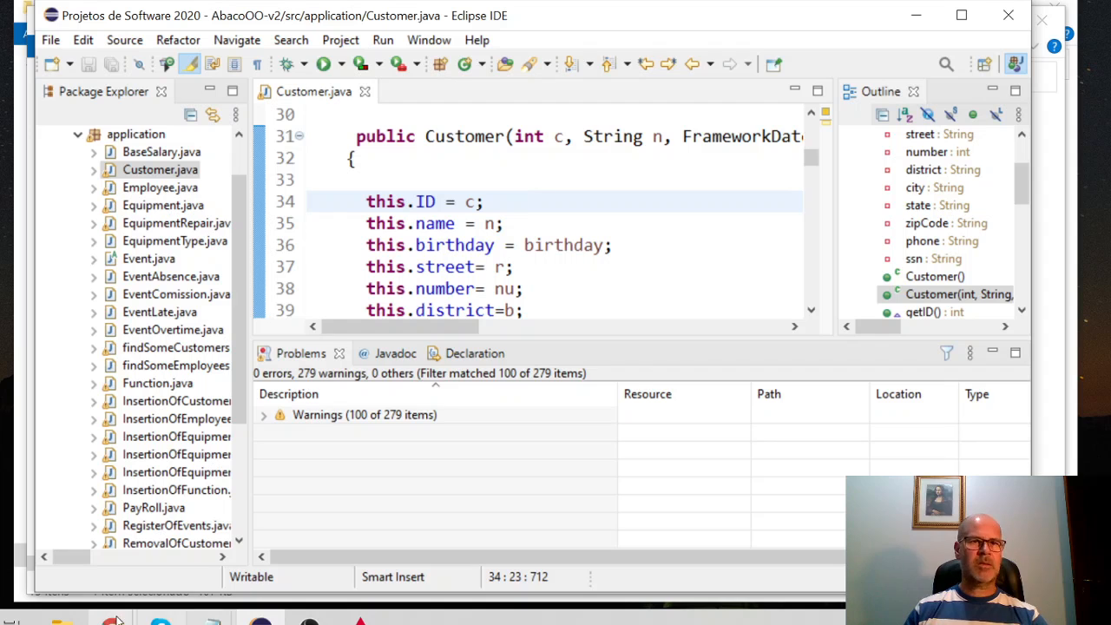
- Switch to File Explorer, inspect bin's package folders, including the contents of application and persistence, and return to the AbacoOO-v2 folder
mouse_move(61, 622)
click(75, 546)
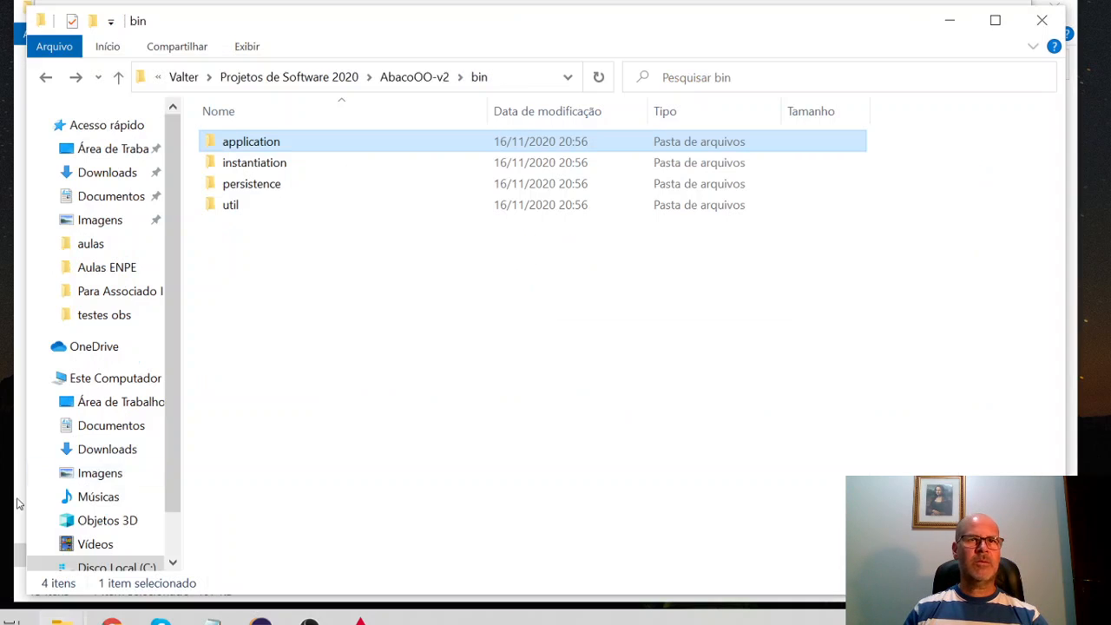
click(254, 162)
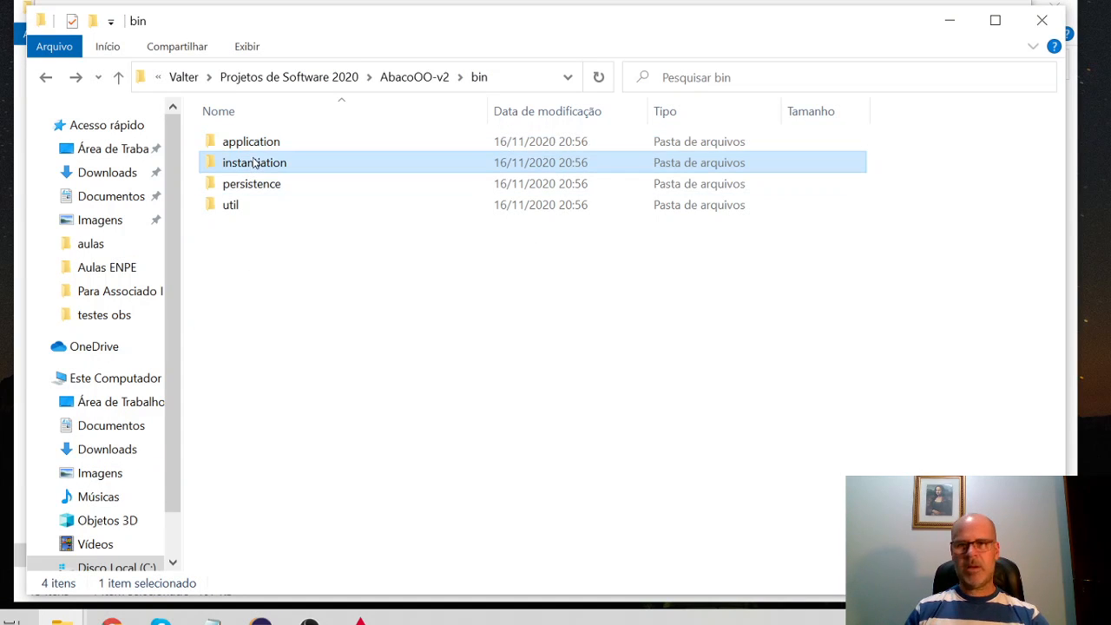
key(Down)
key(Down)
key(Up)
key(Up)
key(Up)
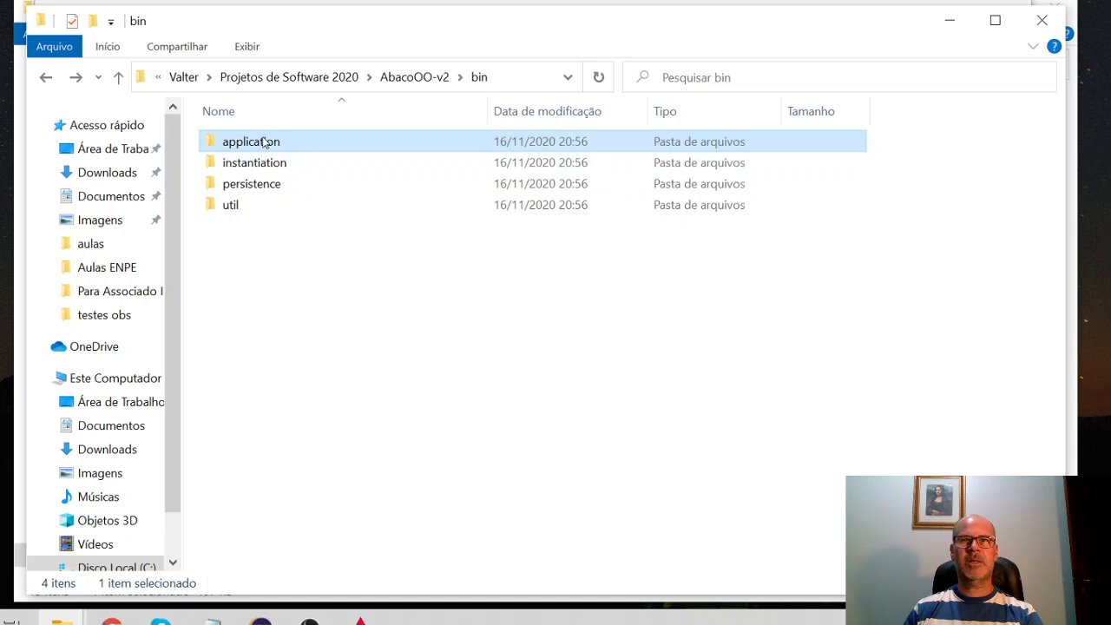
double_click(265, 144)
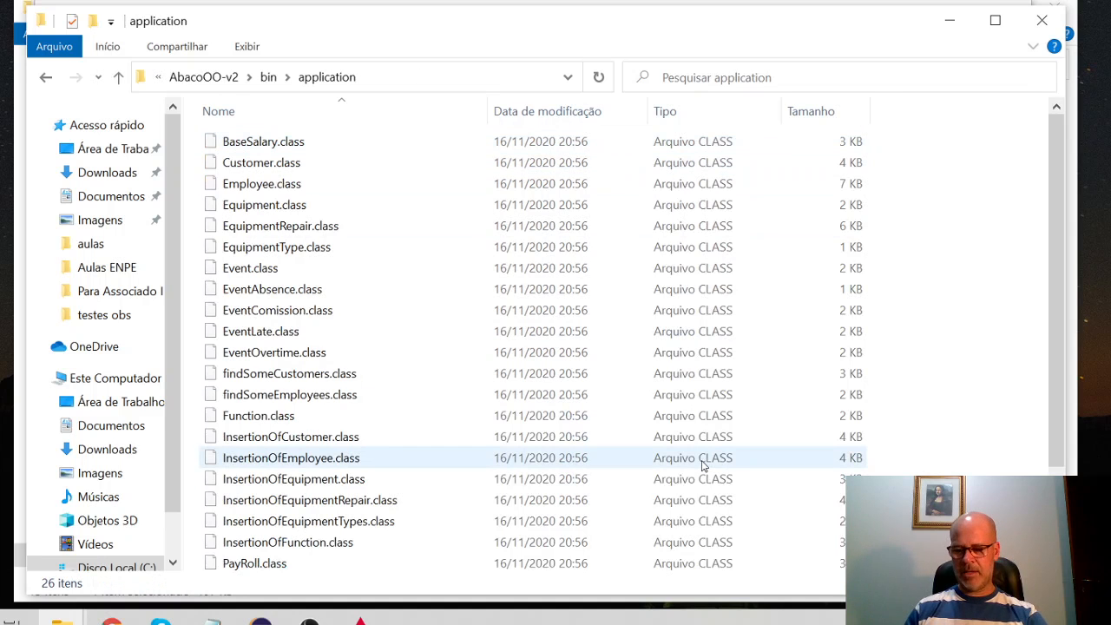
key(alt+Left)
double_click(271, 187)
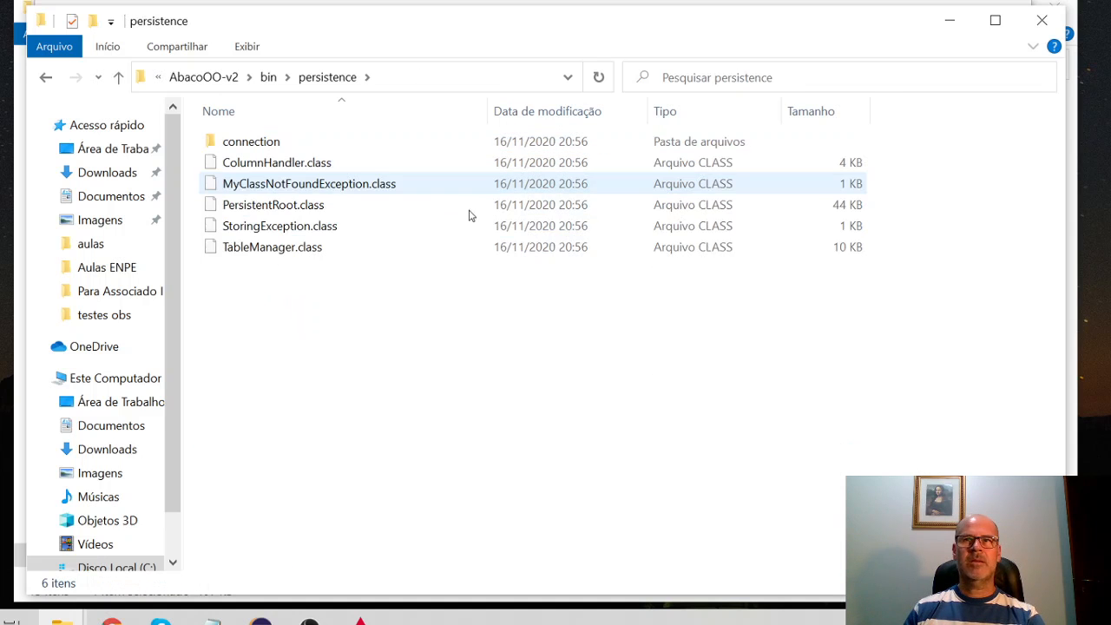
key(alt+Left)
key(alt+Left)
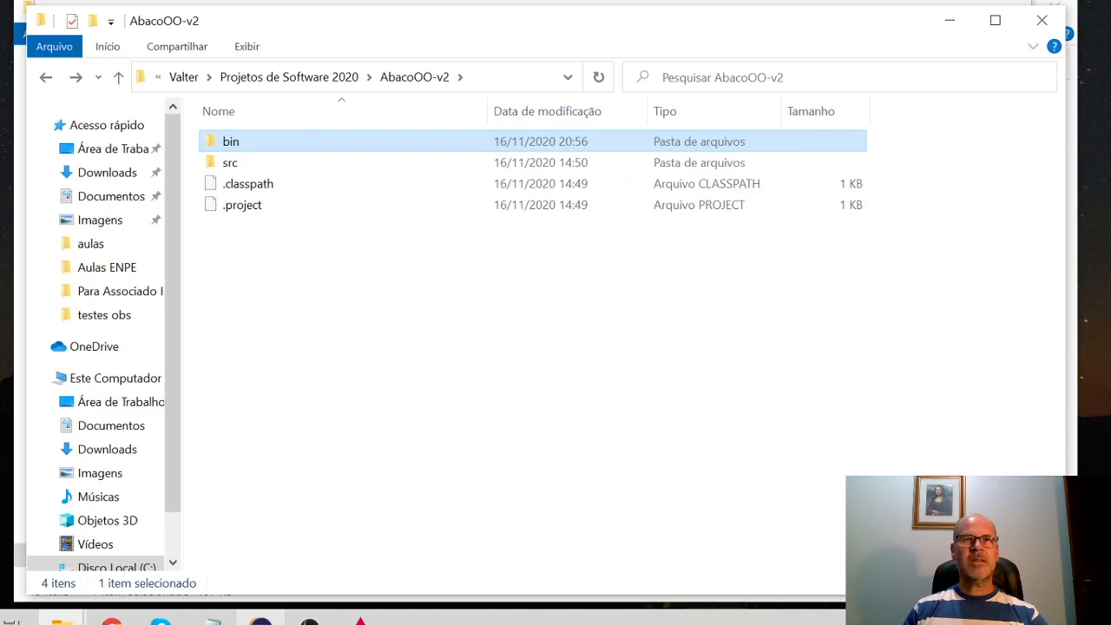
- Switch to Eclipse, misspell the class name on line 14 of Customer.java as "Custttomer" and save all files
click(261, 619)
scroll(555, 234, up, 10)
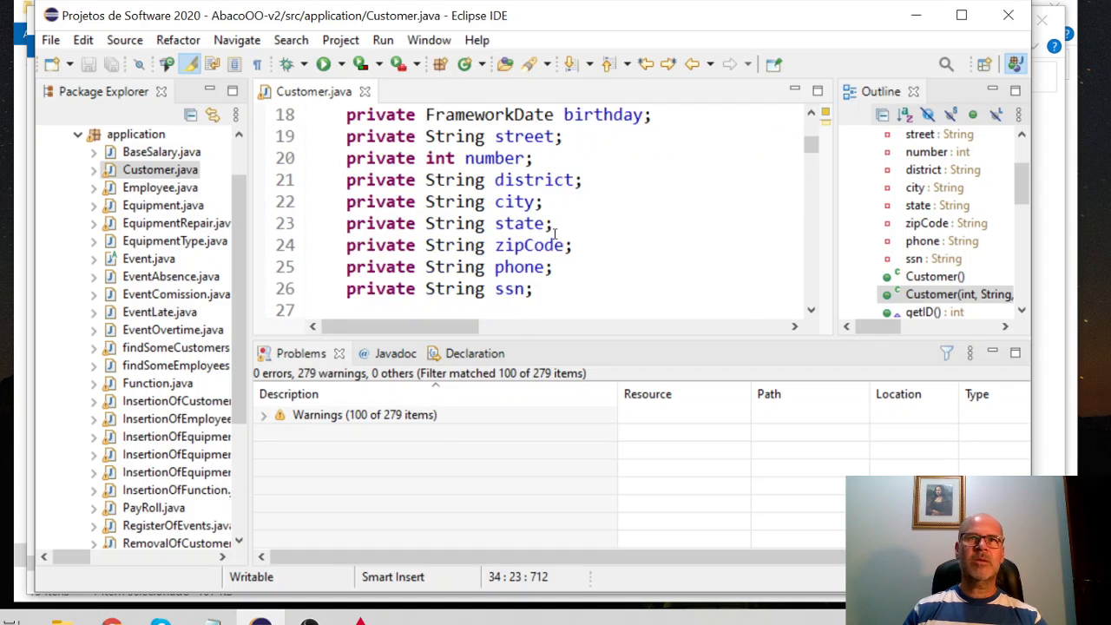
scroll(563, 233, down, 3)
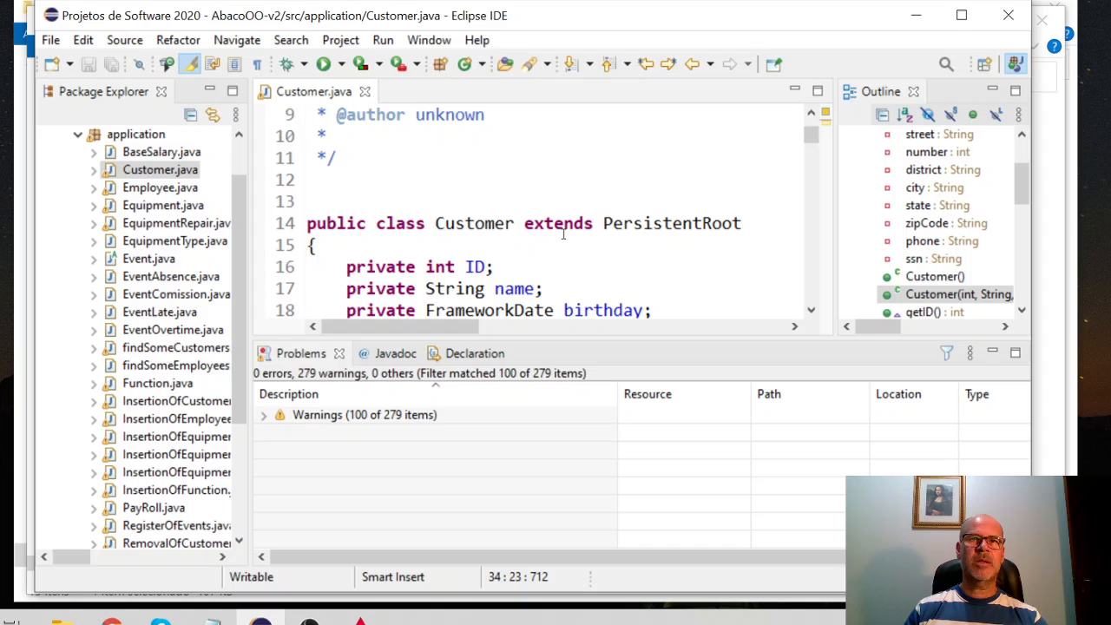
click(476, 228)
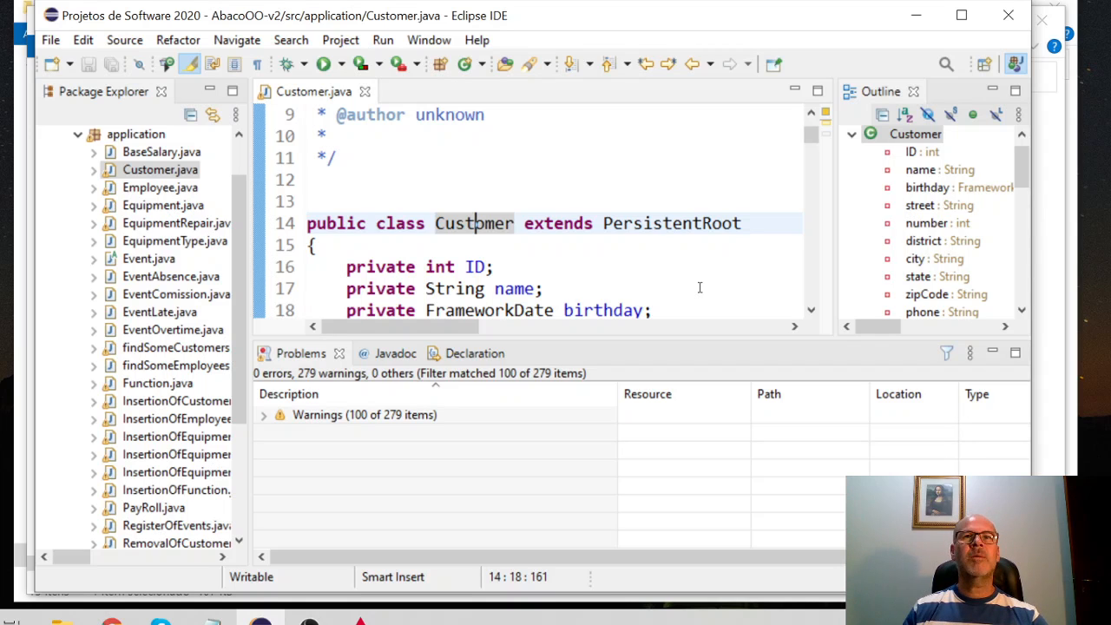
text(tt)
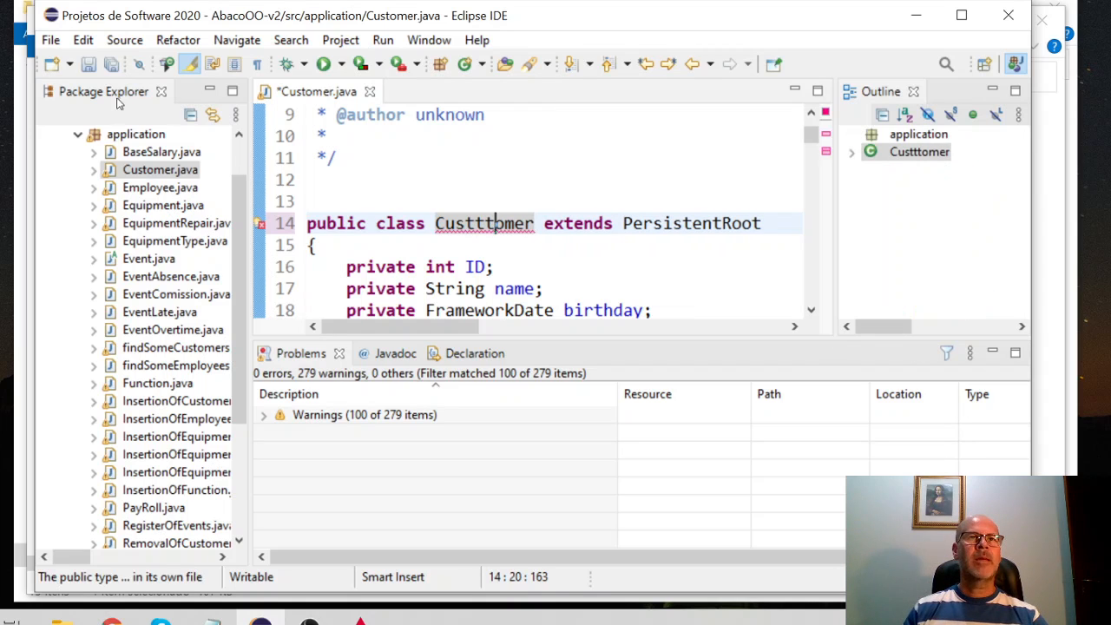
click(111, 68)
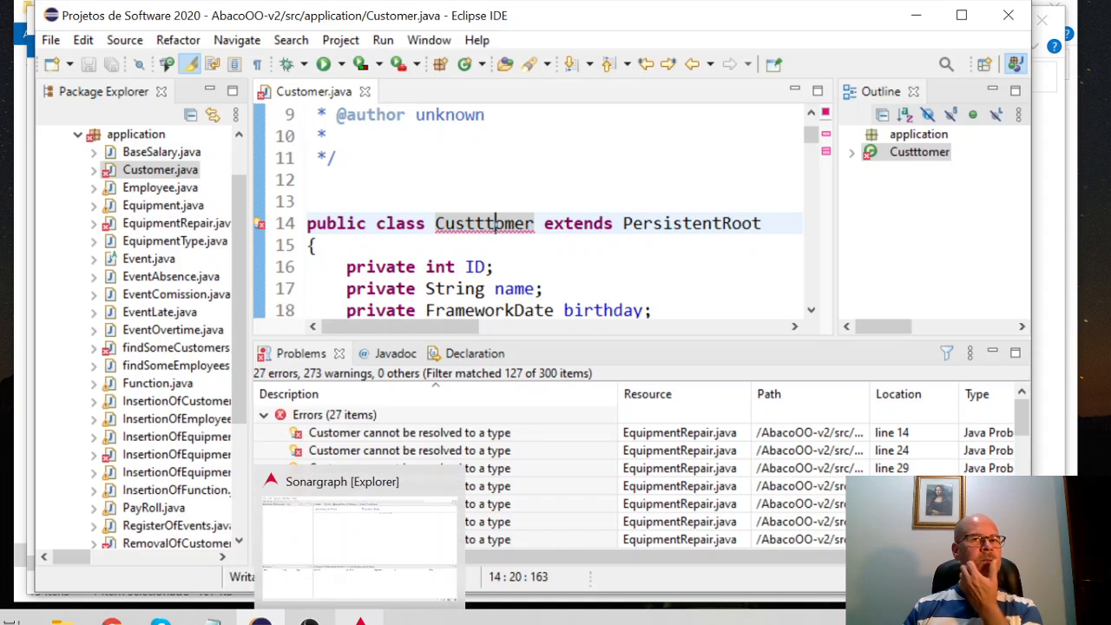
- Switch to Sonargraph, start a new generic system and name it SistemaAbacoOO
click(360, 621)
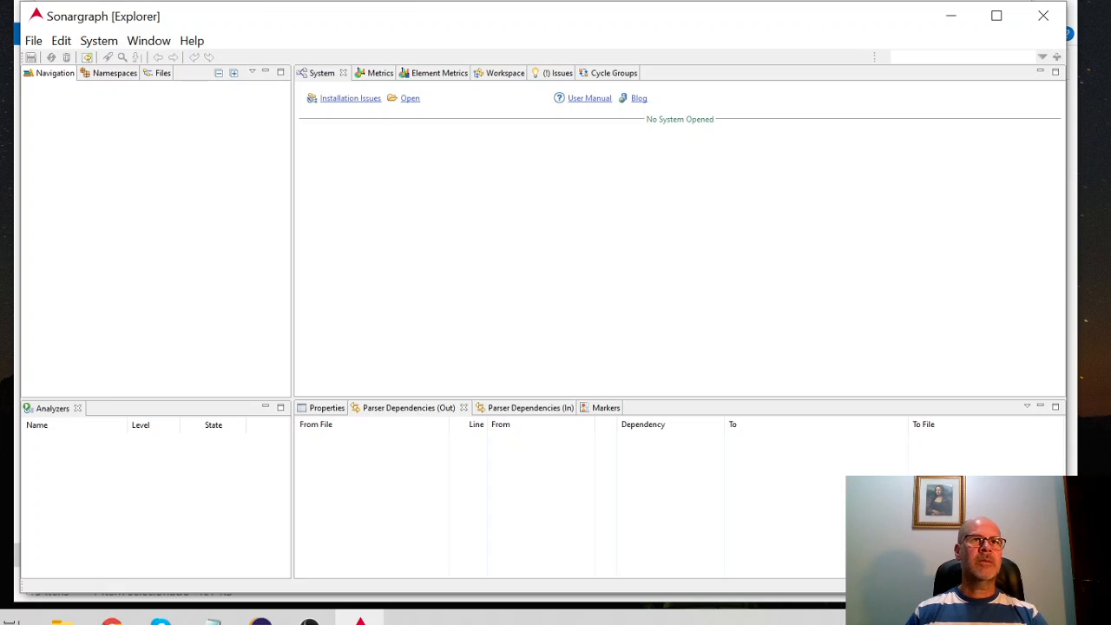
click(35, 42)
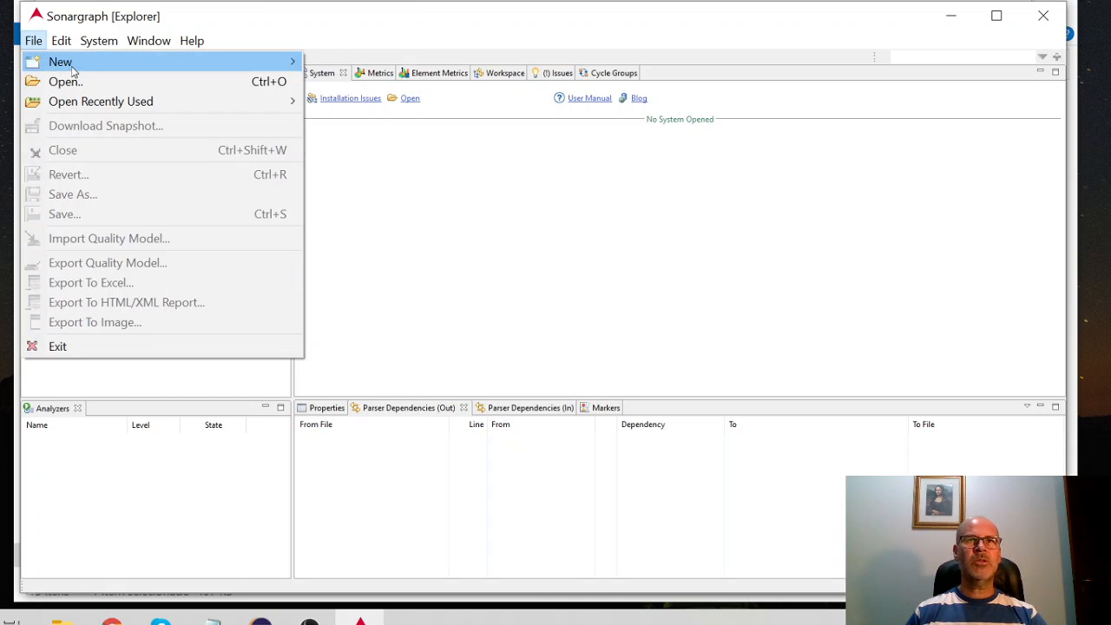
mouse_move(59, 64)
mouse_move(367, 72)
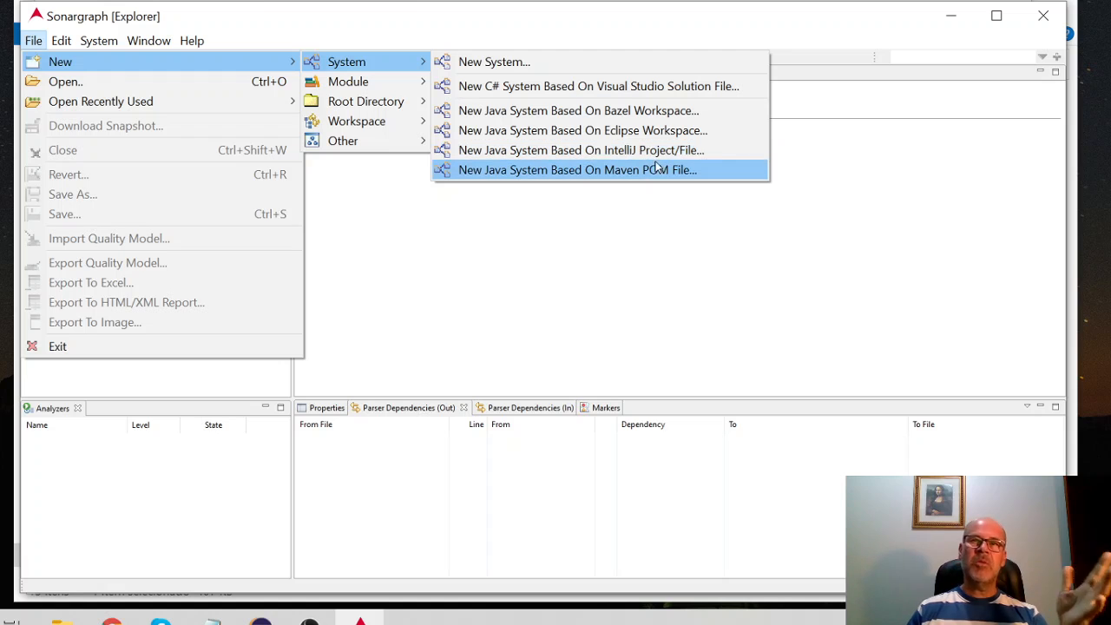
click(510, 64)
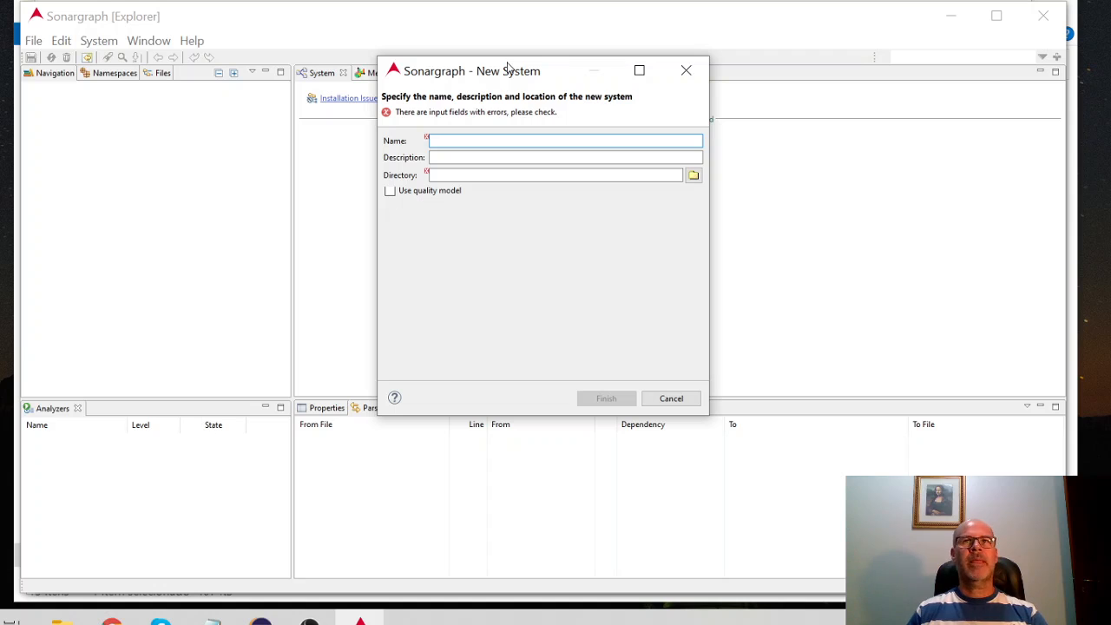
drag(545, 70, 525, 173)
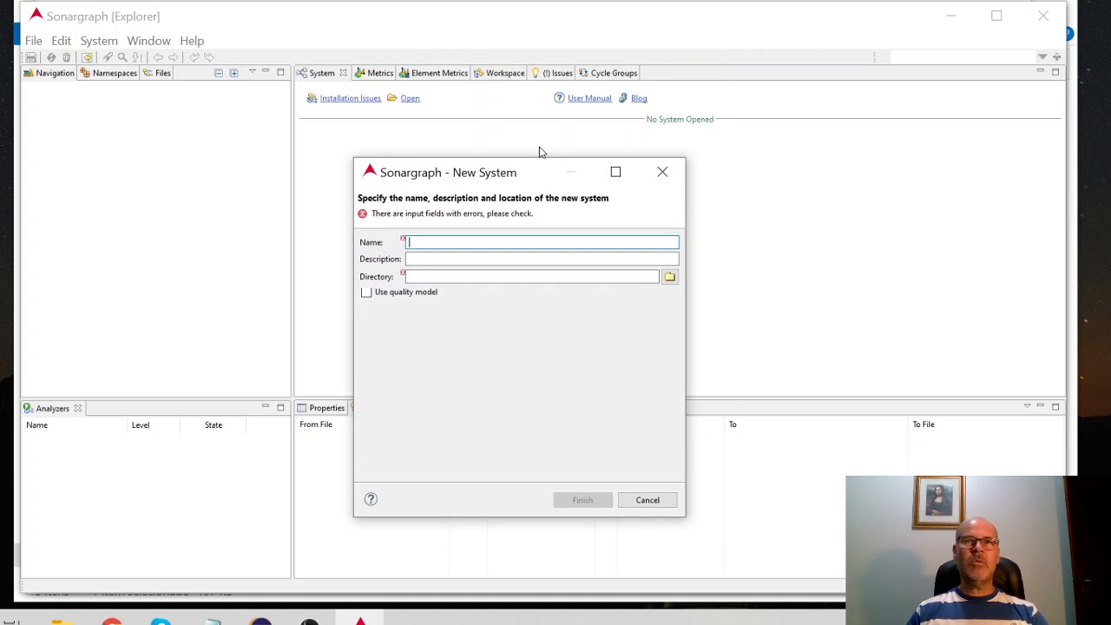
text(Sistema)
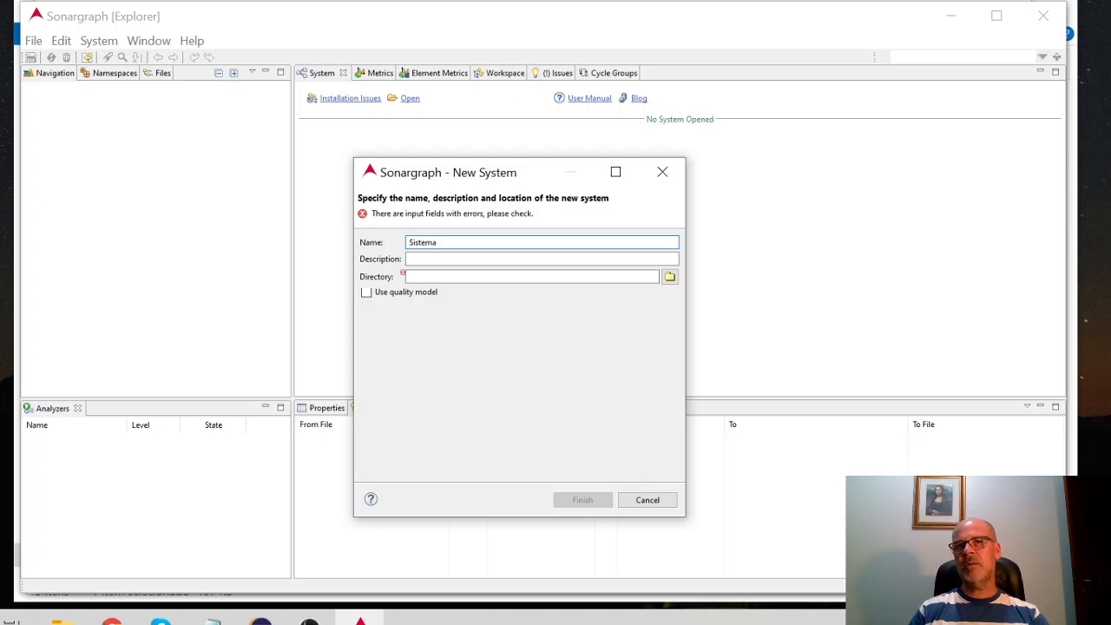
key(ctrl+a)
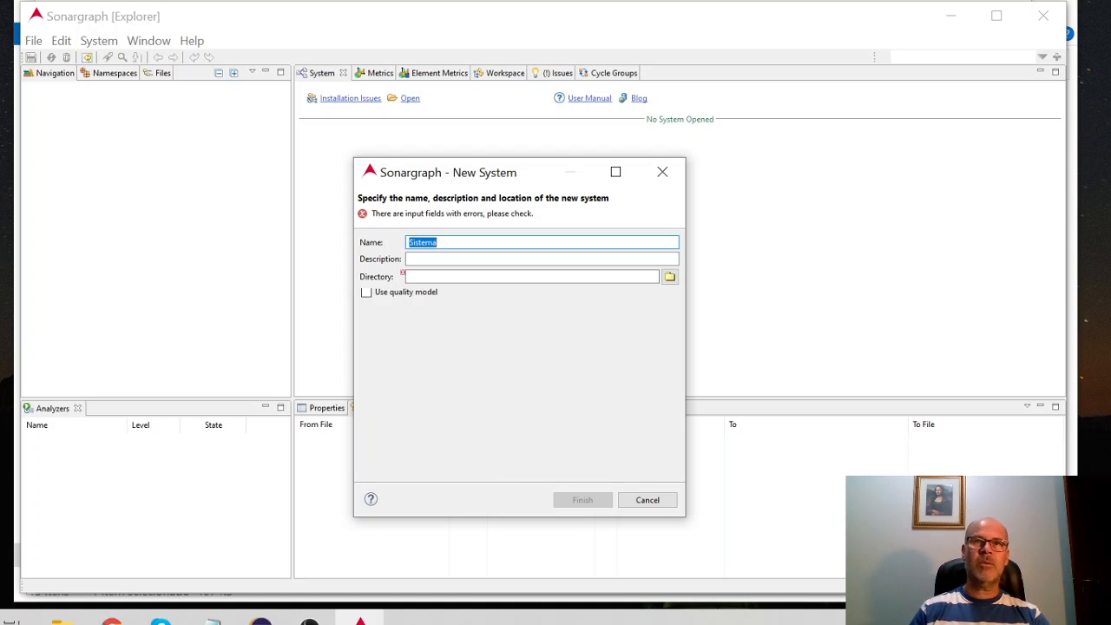
key(End)
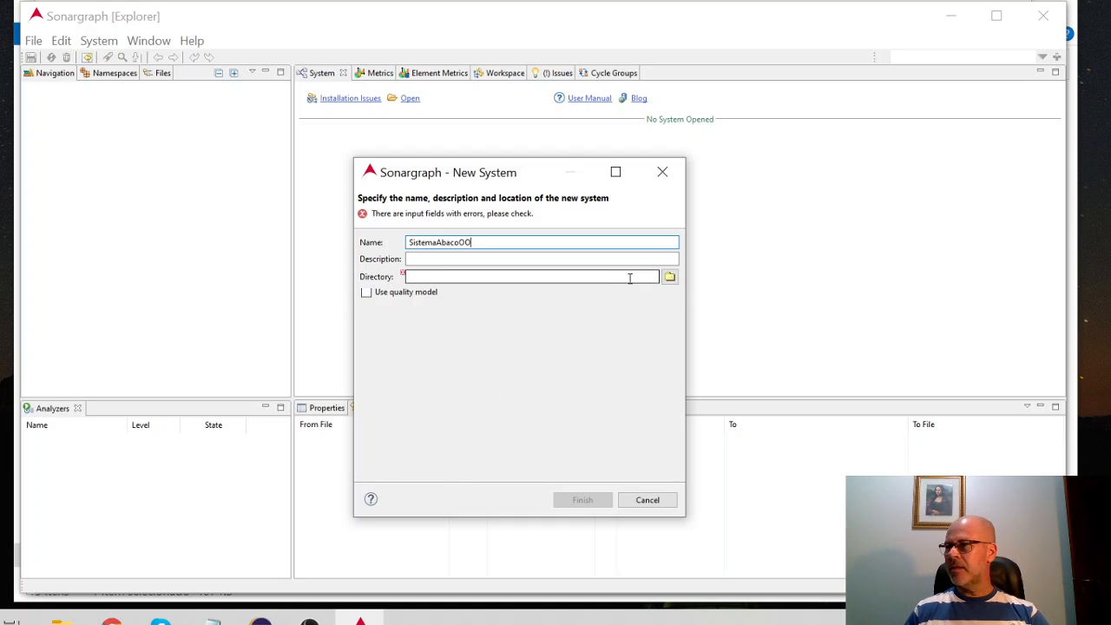
- Set the new system's directory to the AbacoOO-v2 folder inside Projetos de Software 2020
click(670, 278)
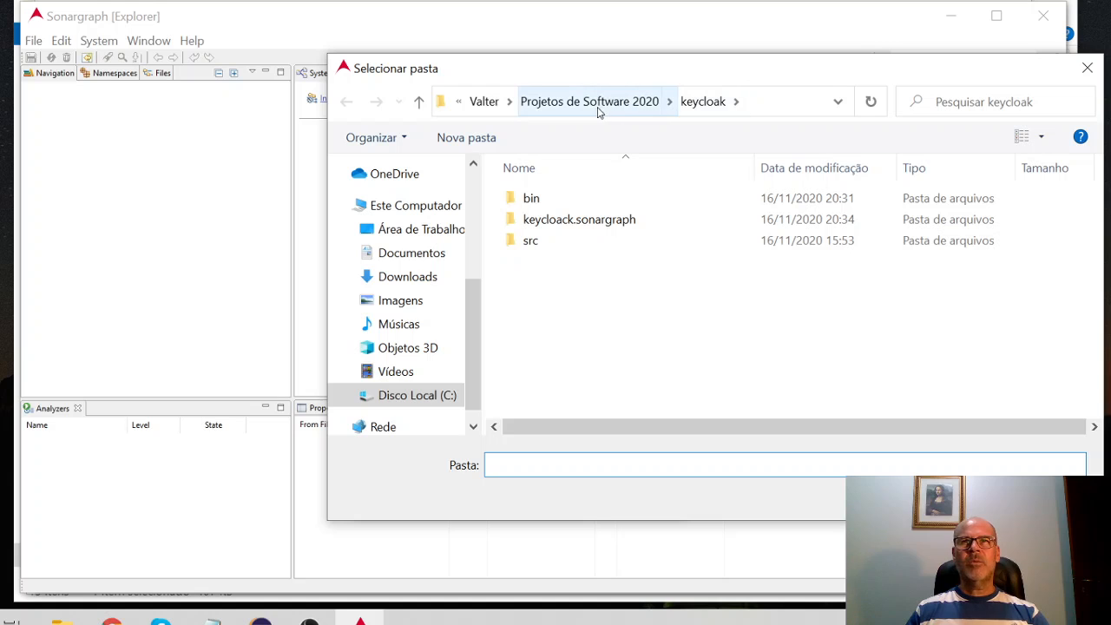
click(598, 103)
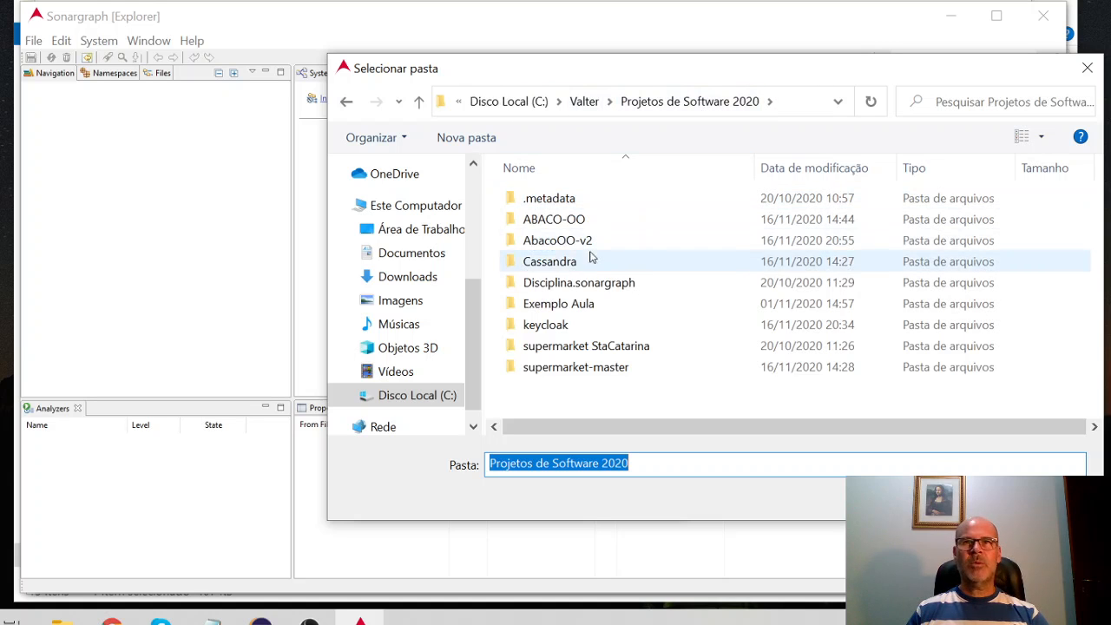
click(513, 243)
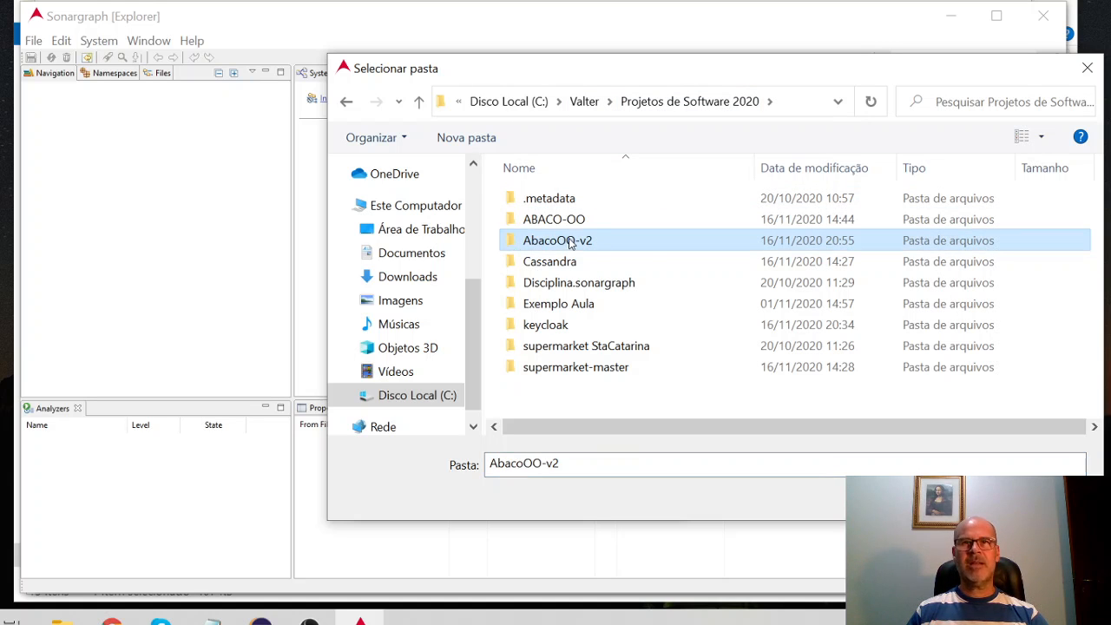
double_click(514, 243)
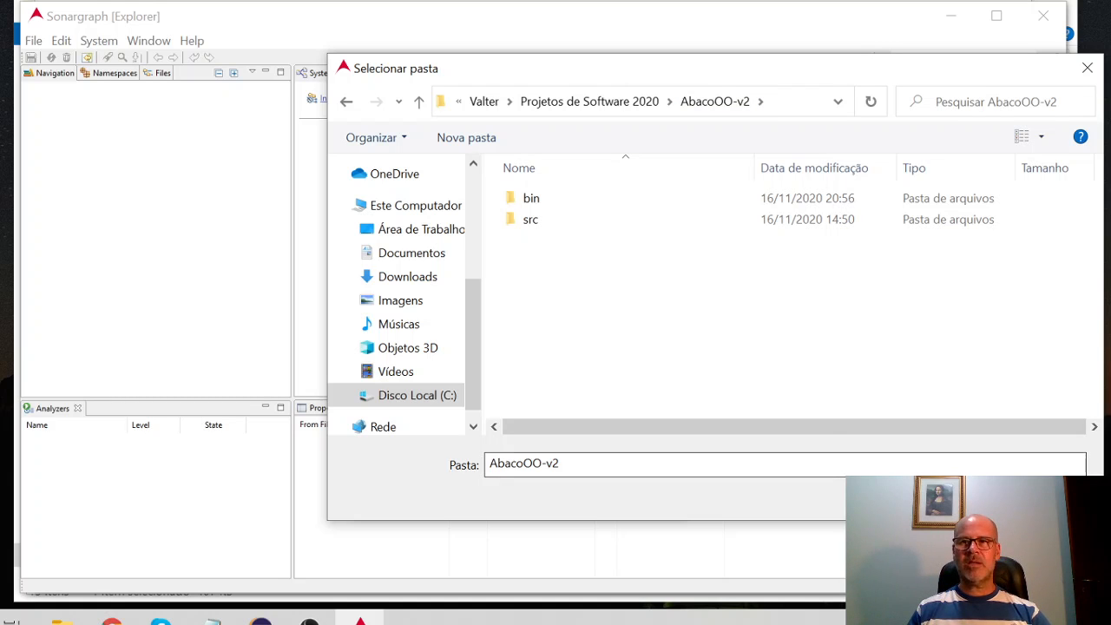
click(944, 498)
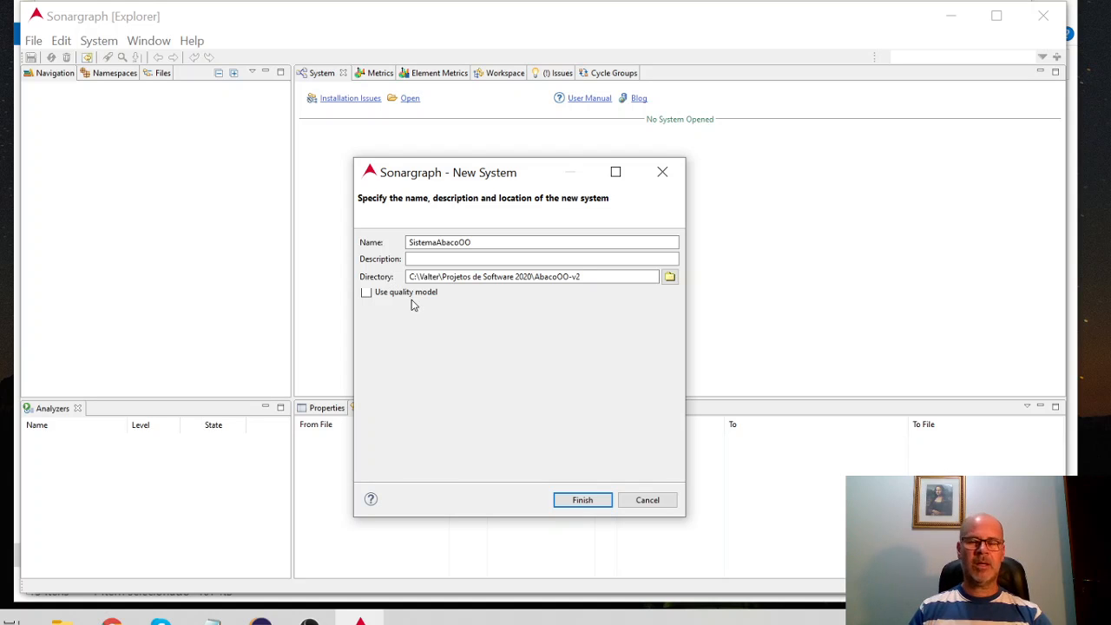
- Enable the use of a quality model, select Java\Default.sgqm and finish creating the system
click(366, 293)
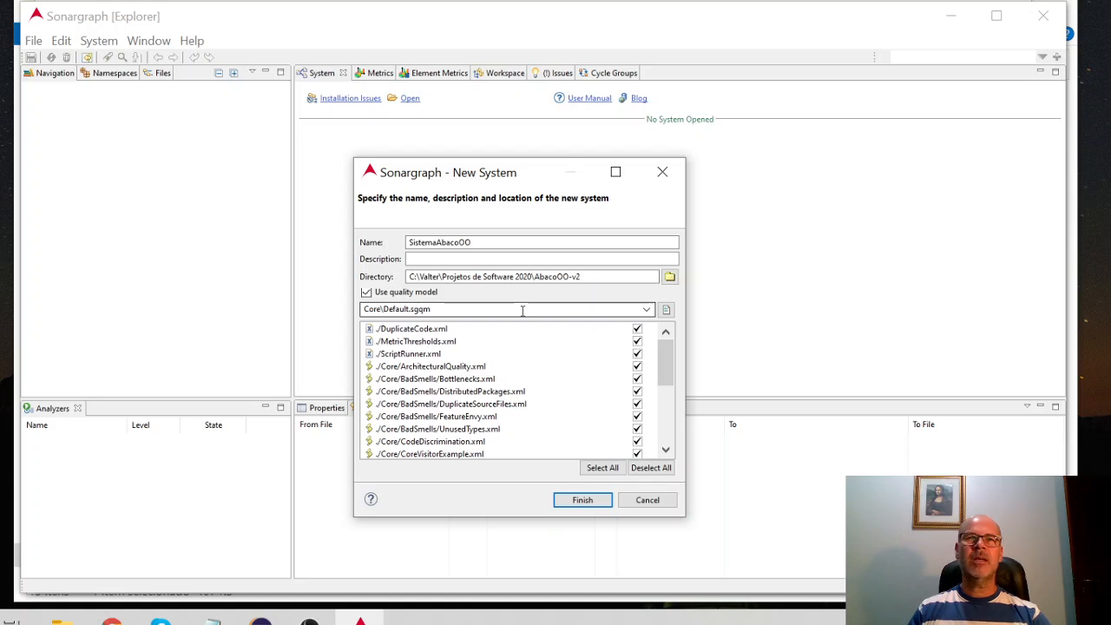
click(647, 311)
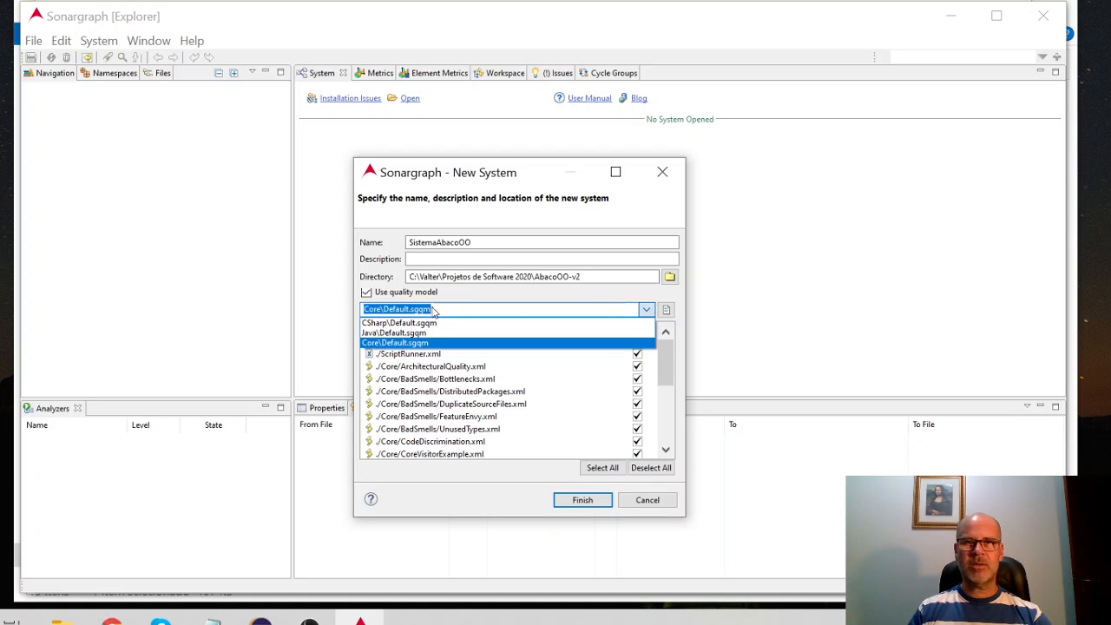
click(424, 333)
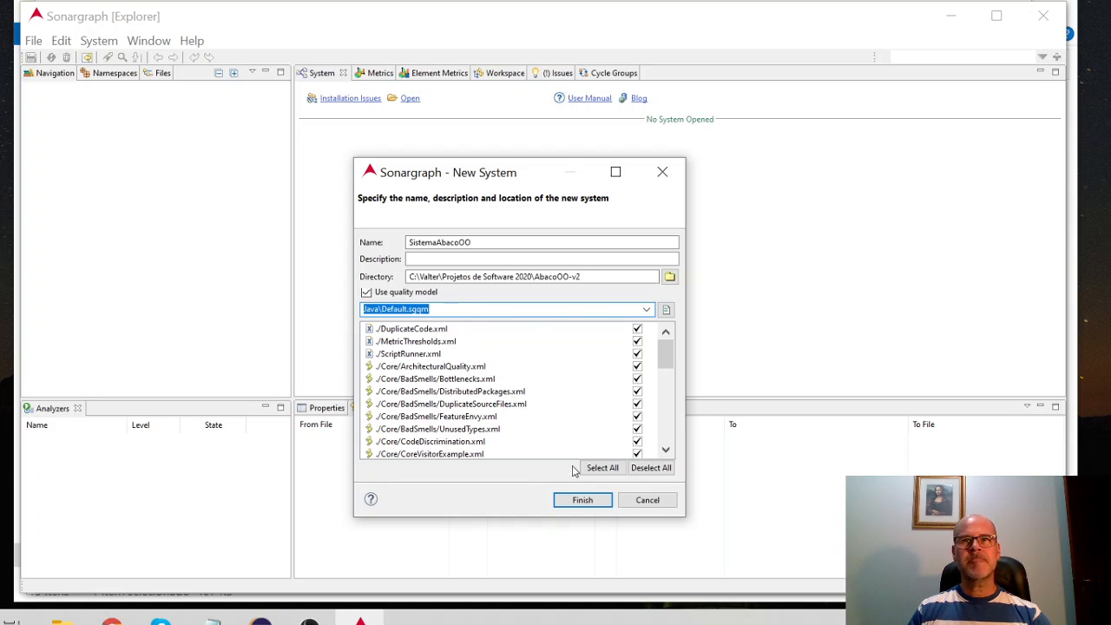
click(583, 500)
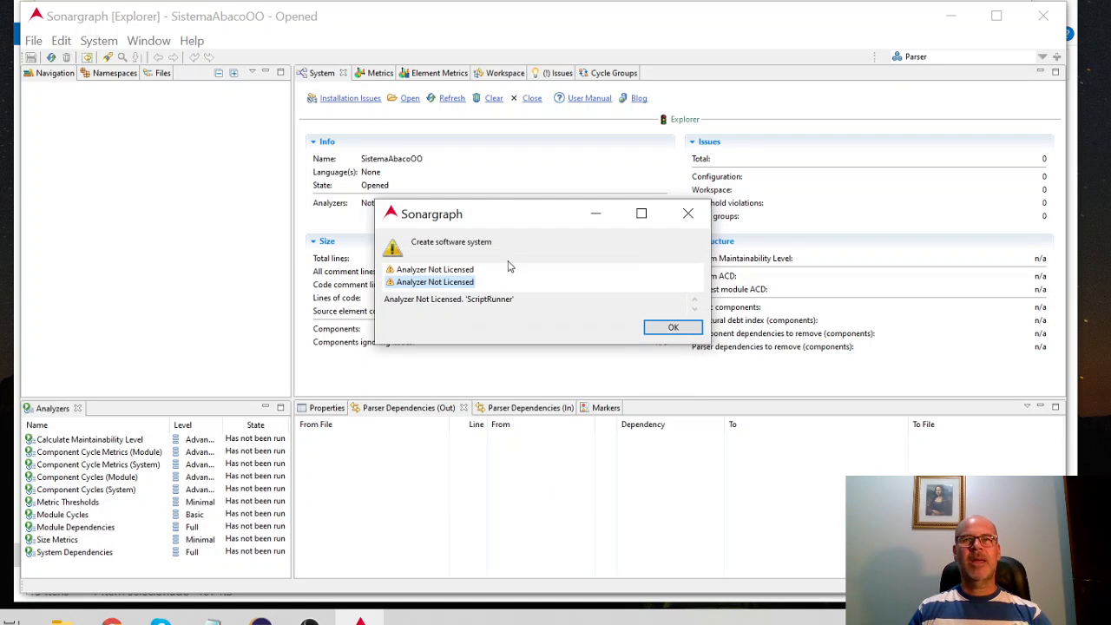
- Acknowledge the analyzer licence warnings and create a new Java module named ModuloAbacoOO without a description
drag(526, 216, 526, 252)
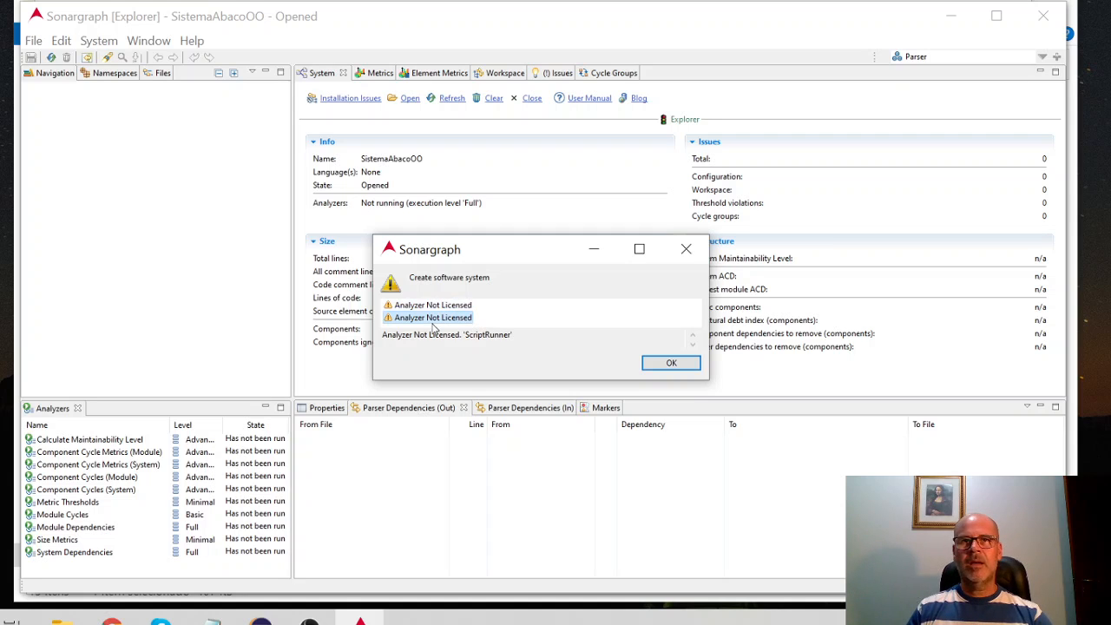
click(669, 366)
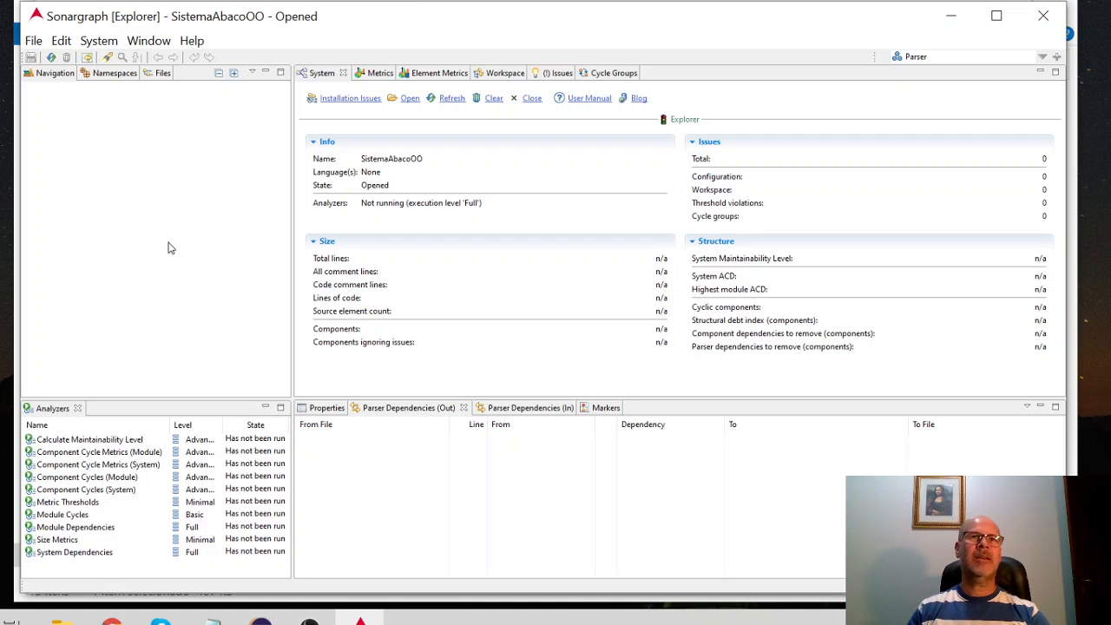
click(33, 41)
click(33, 42)
click(33, 41)
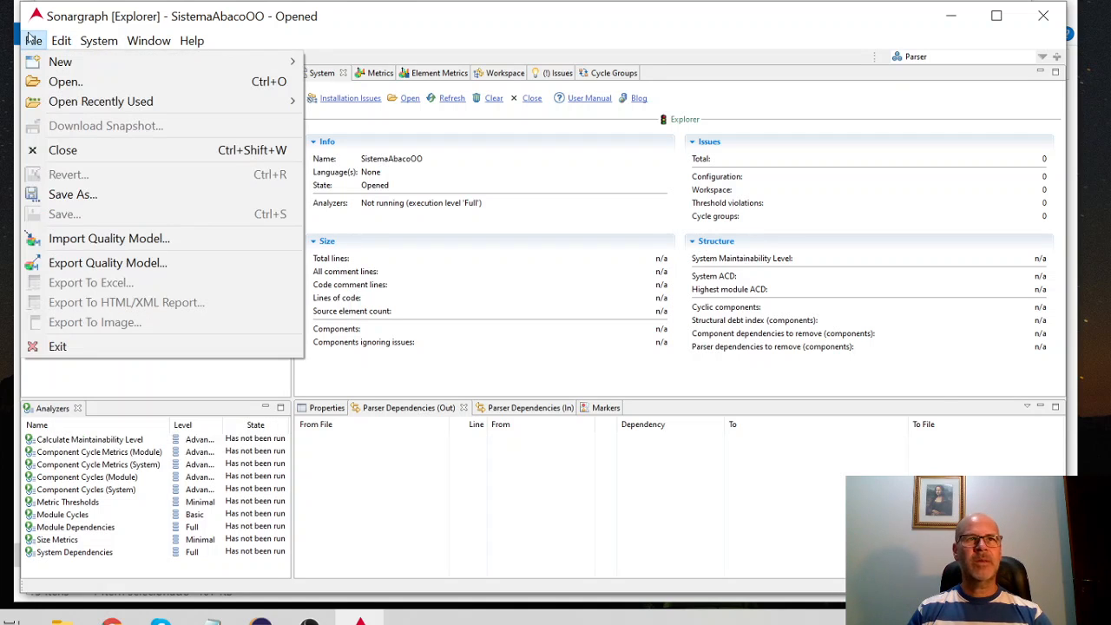
mouse_move(121, 71)
mouse_move(334, 87)
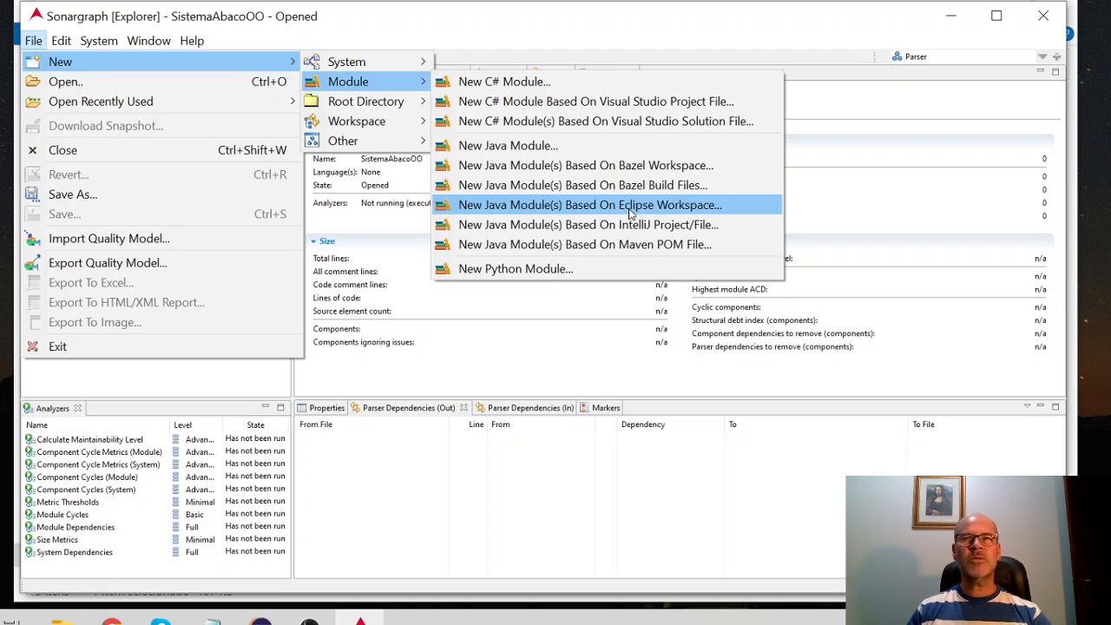
click(508, 147)
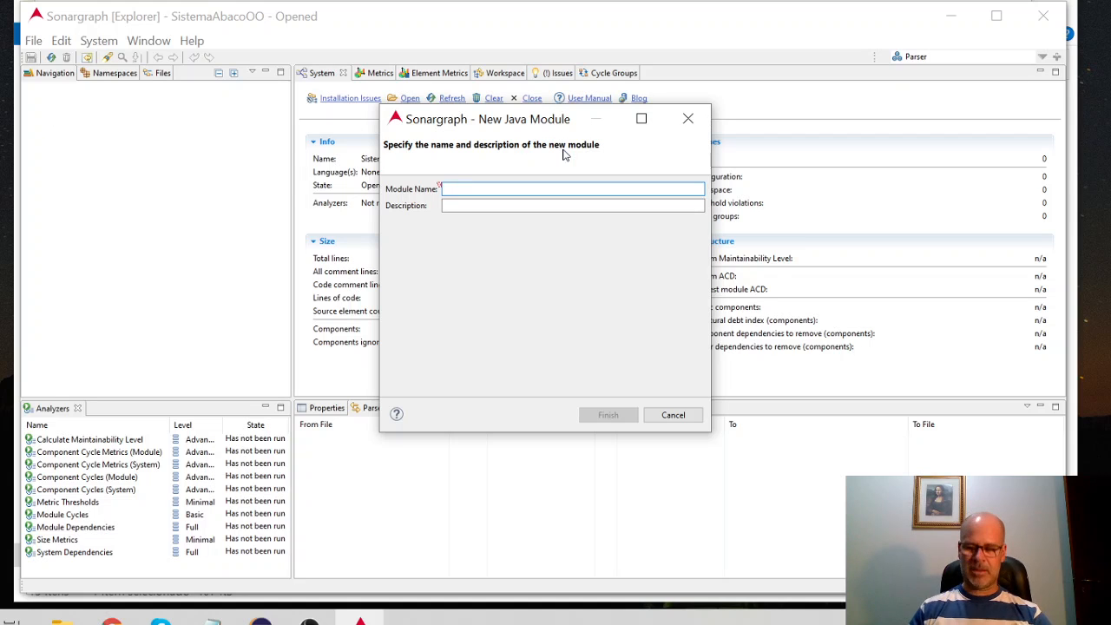
text(ModuloAbaco)
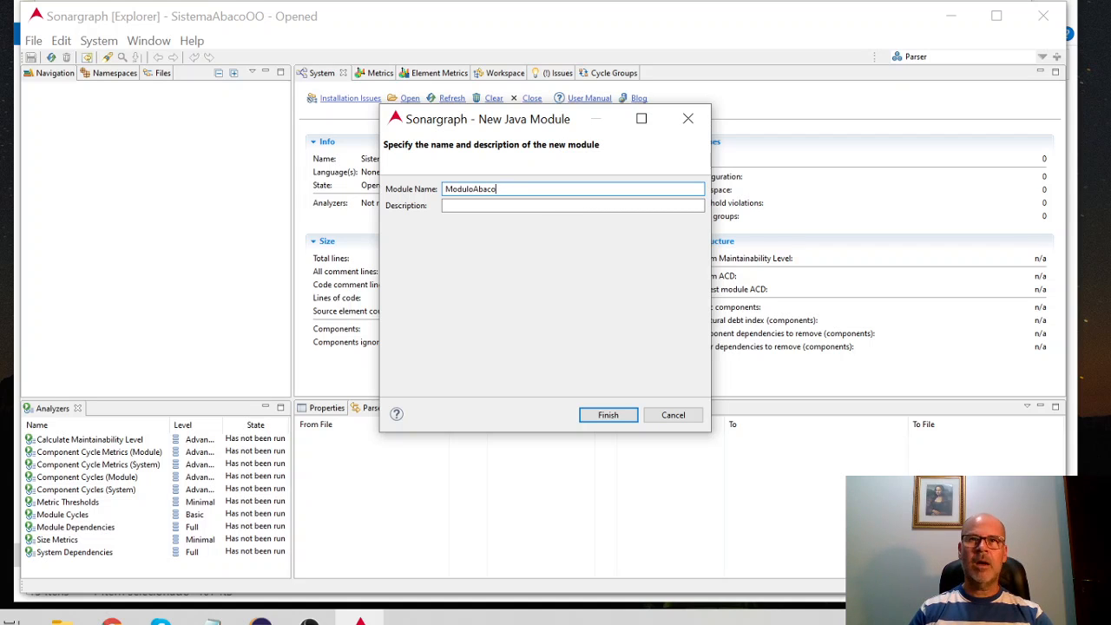
text(OO)
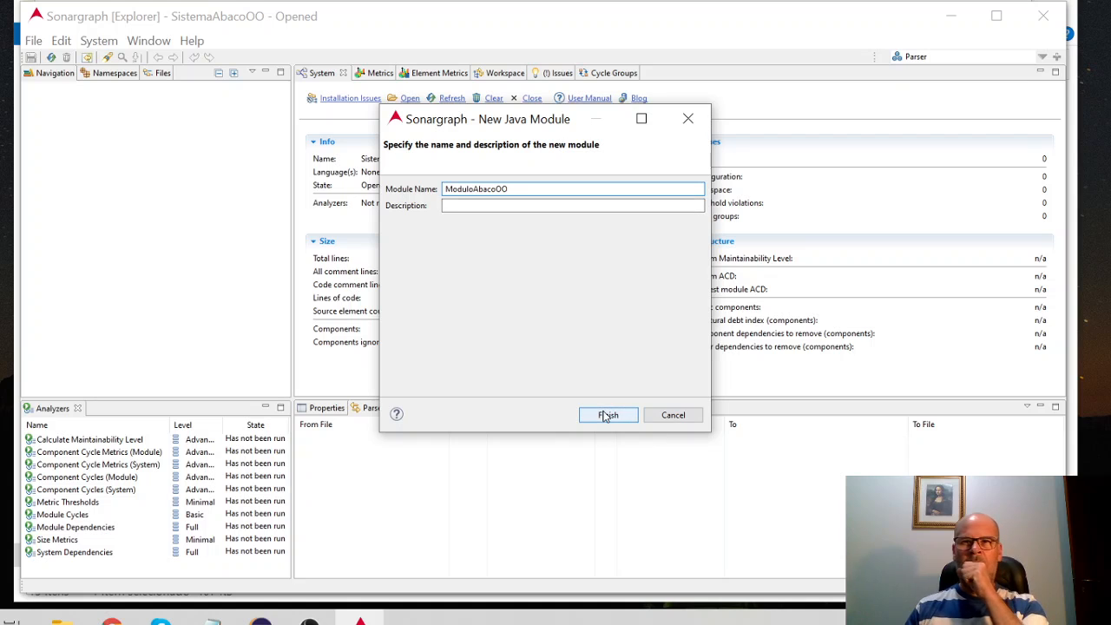
click(499, 203)
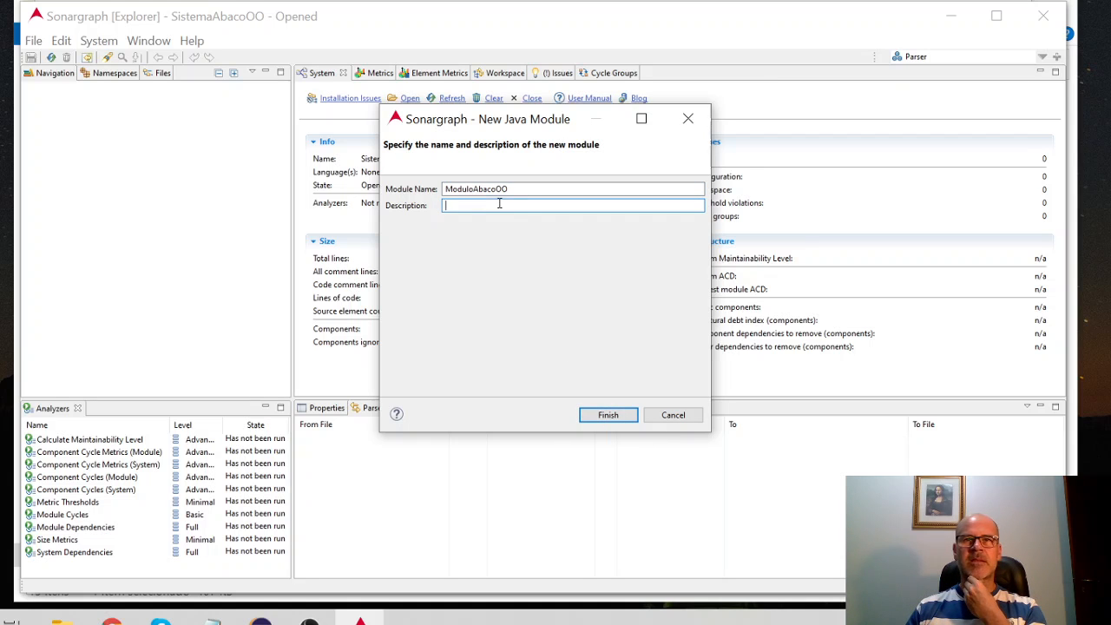
click(608, 415)
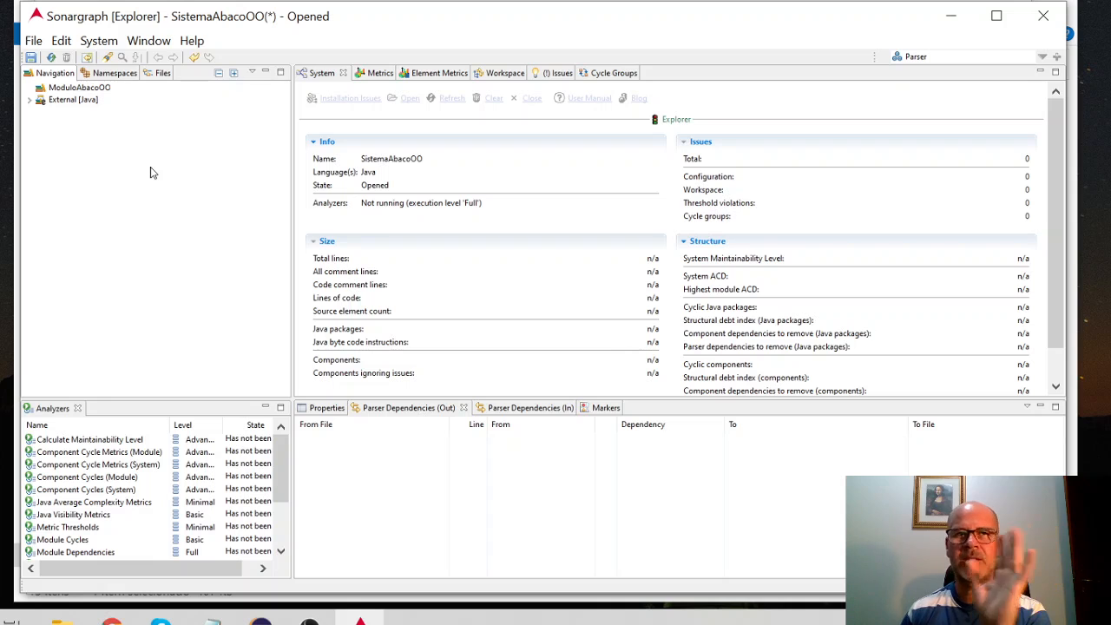
click(30, 101)
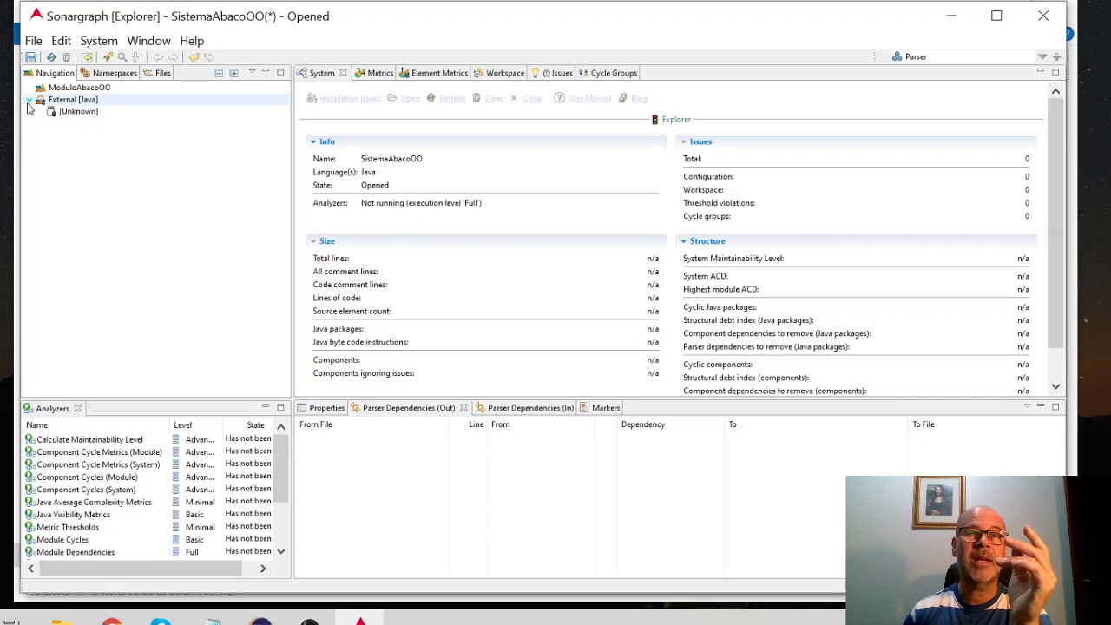
click(30, 100)
click(29, 101)
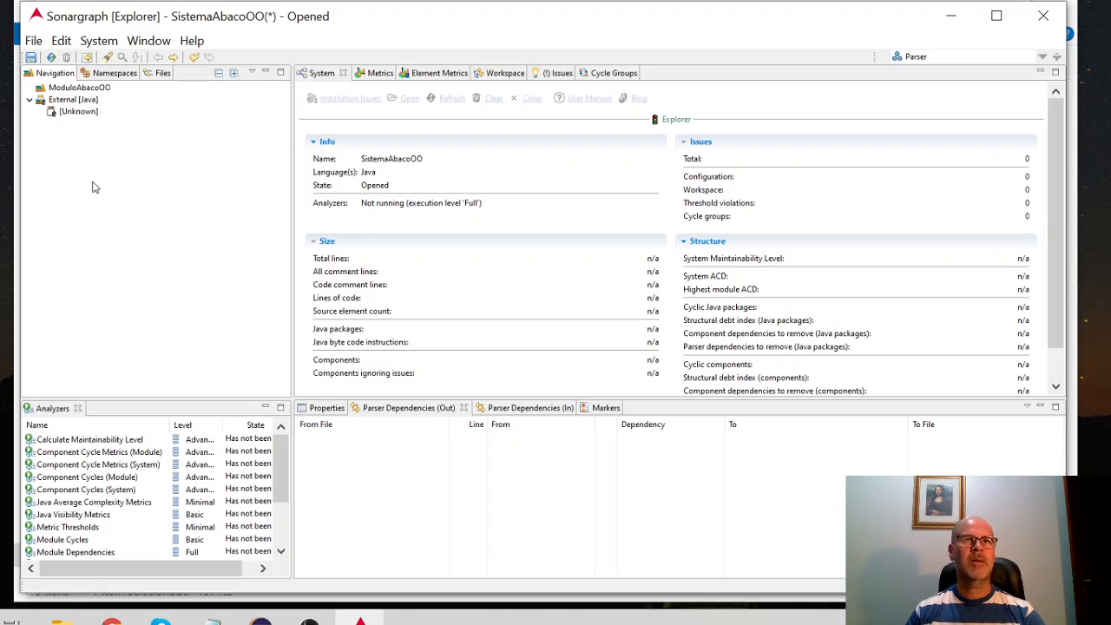
click(31, 101)
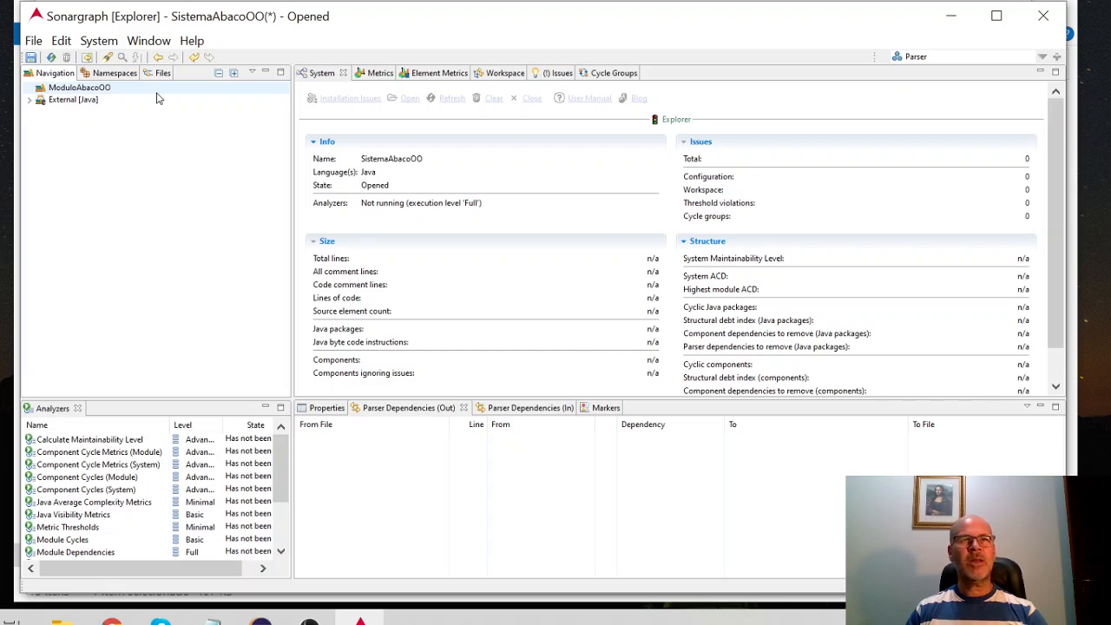
- Add the AbacoOO-v2 project folder to ModuloAbacoOO as a new root directory
right_click(110, 95)
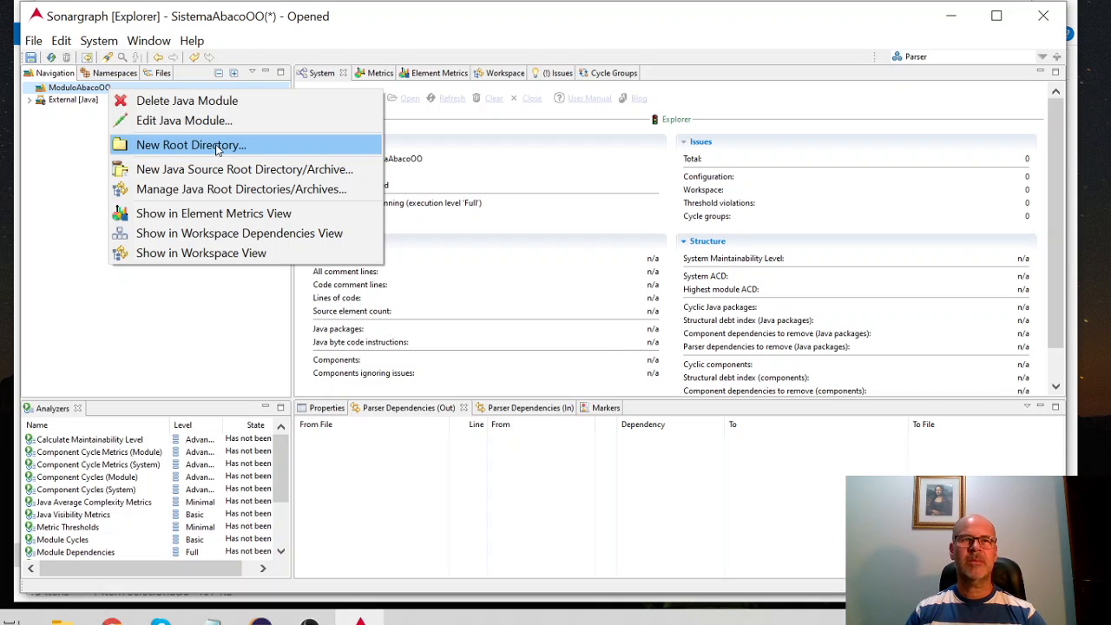
right_click(81, 89)
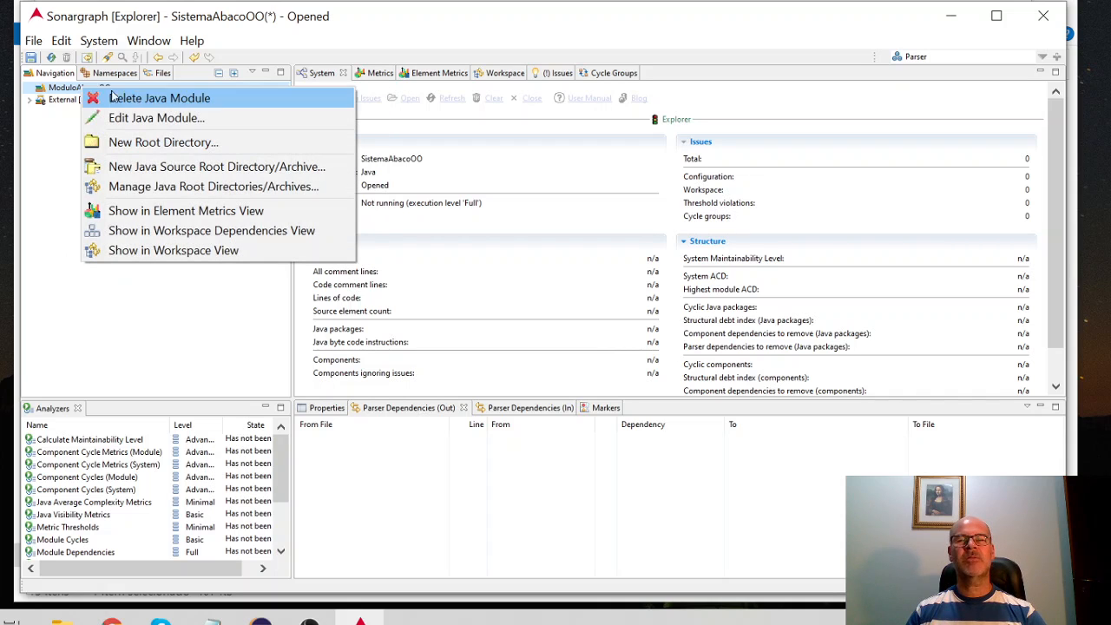
click(208, 143)
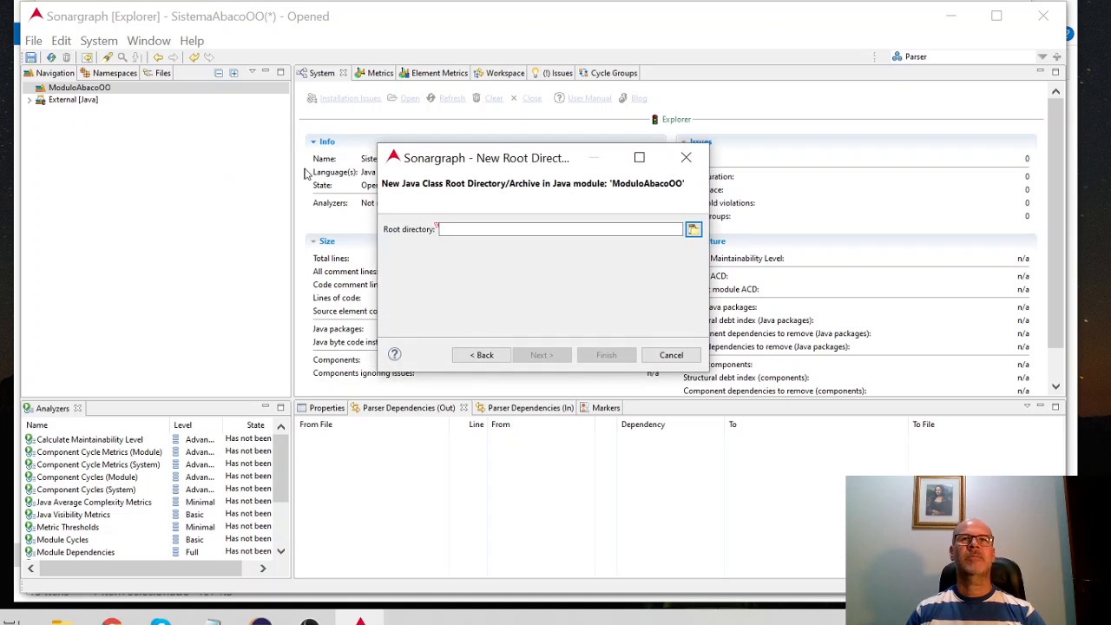
drag(518, 163, 513, 187)
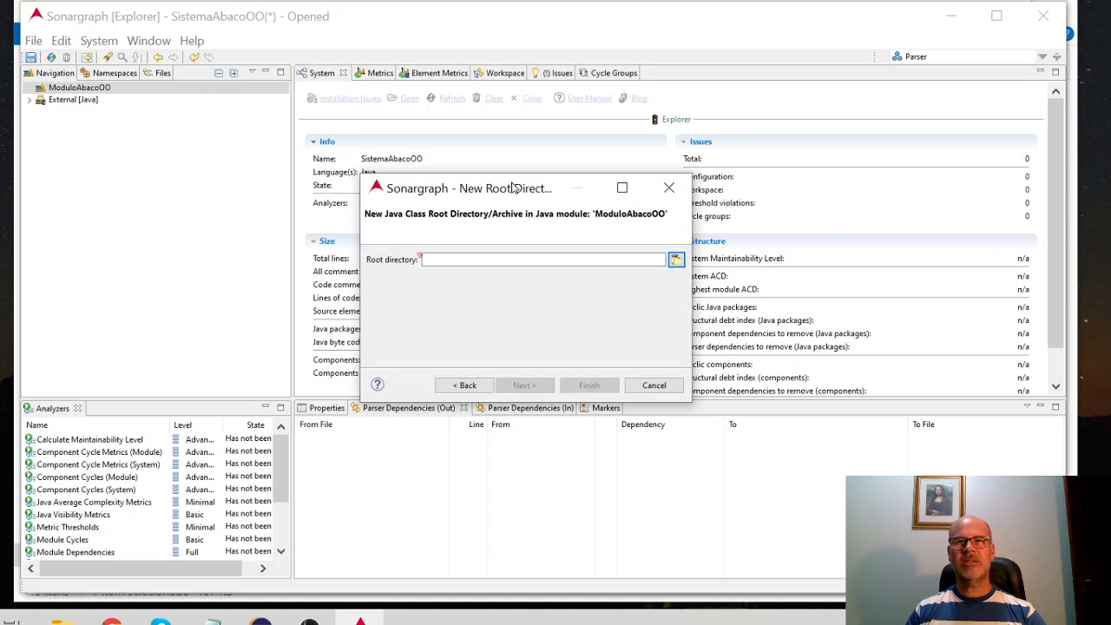
click(677, 260)
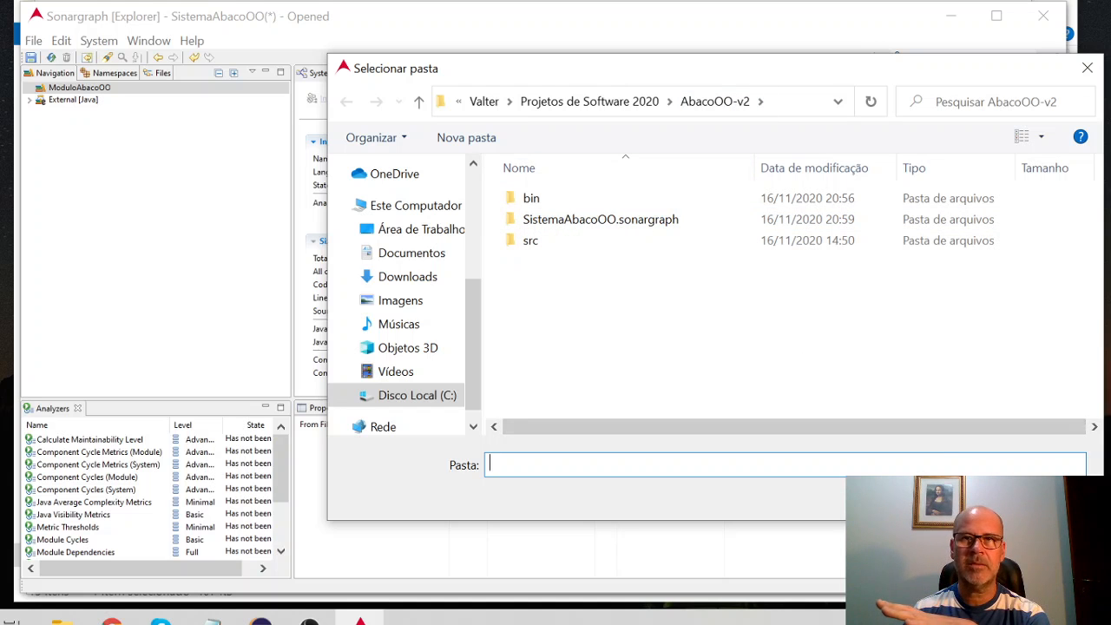
click(942, 498)
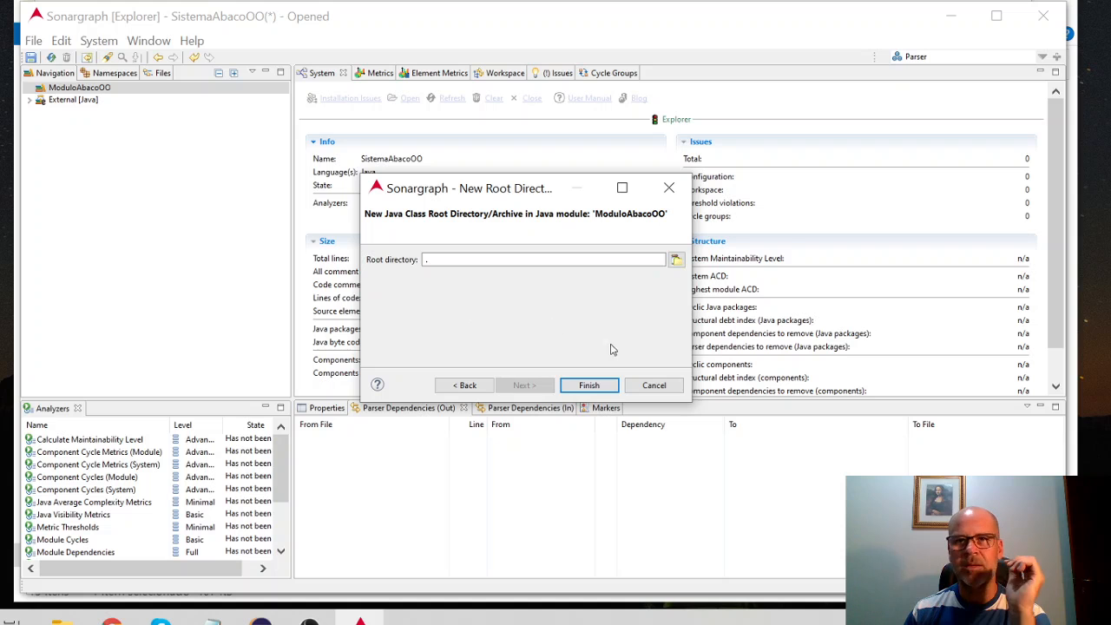
click(589, 386)
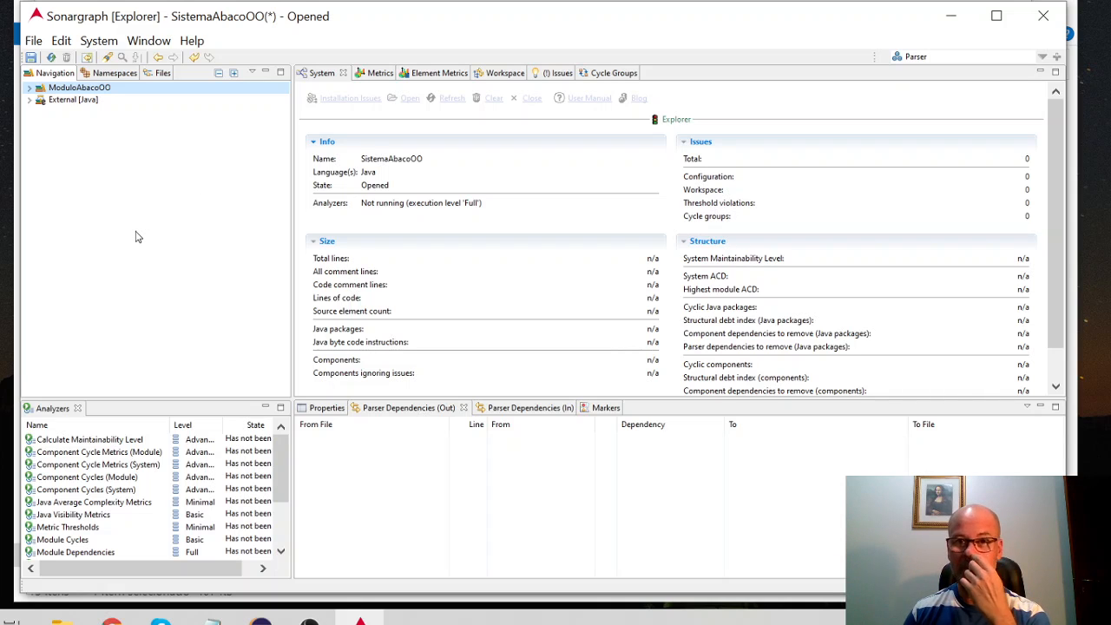
- Open the management of Java root directories and archives for ModuloAbacoOO and detect the assignable directories in AbacoOO-v2
right_click(105, 91)
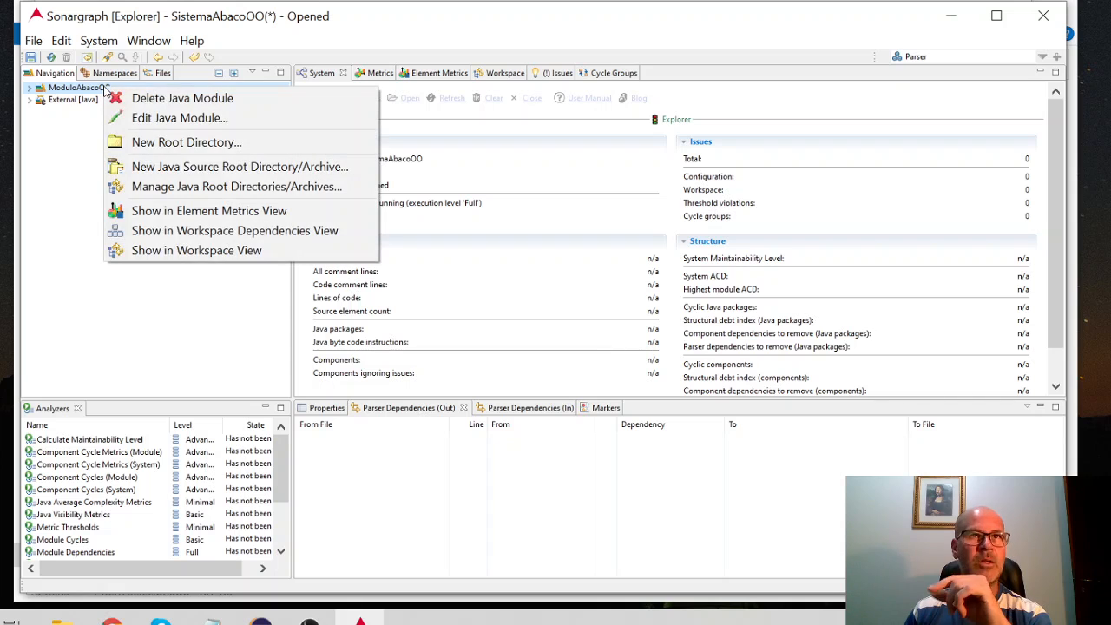
click(241, 193)
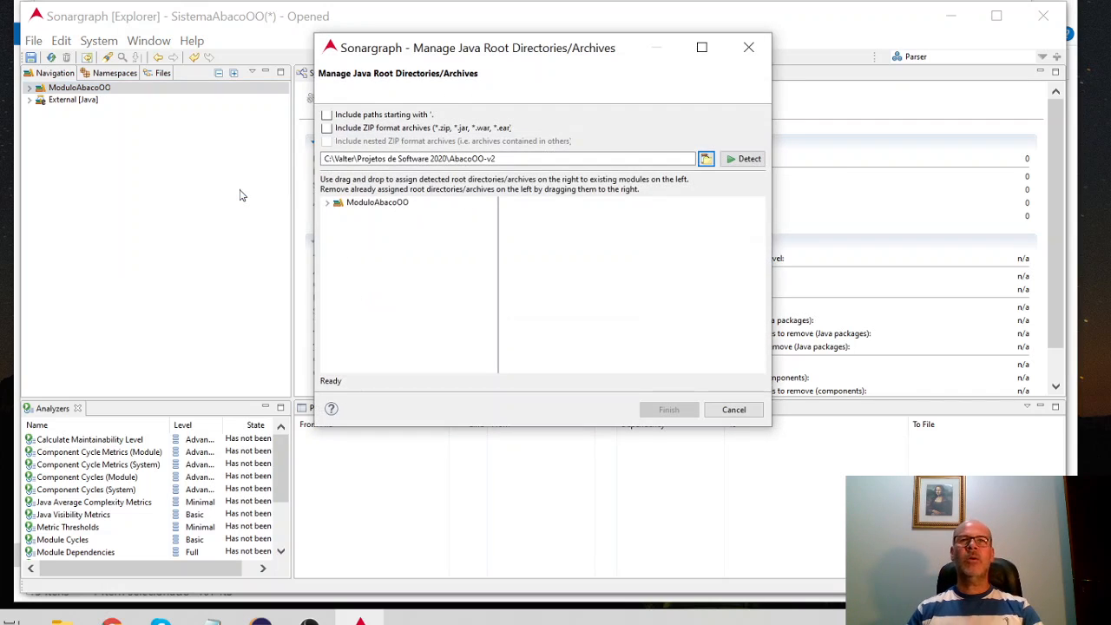
drag(497, 49, 485, 149)
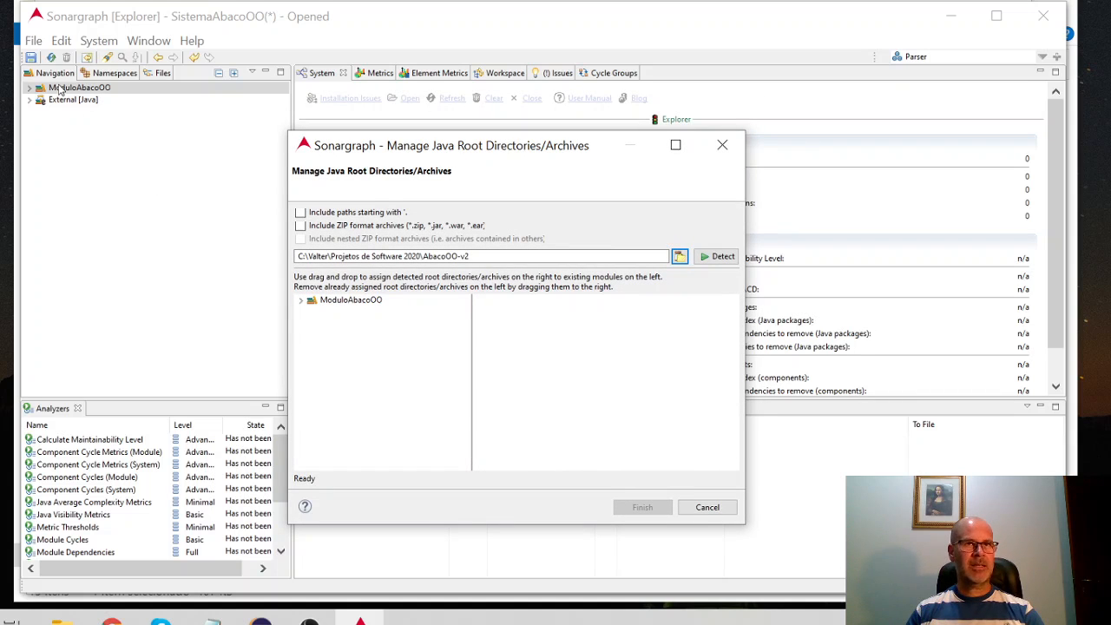
click(301, 303)
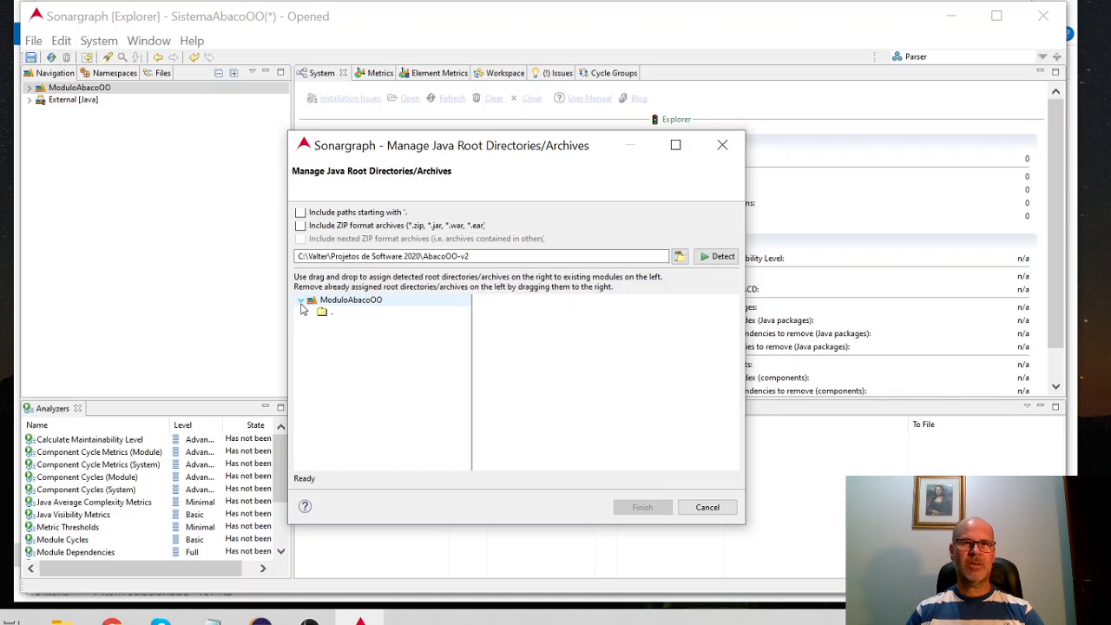
click(301, 302)
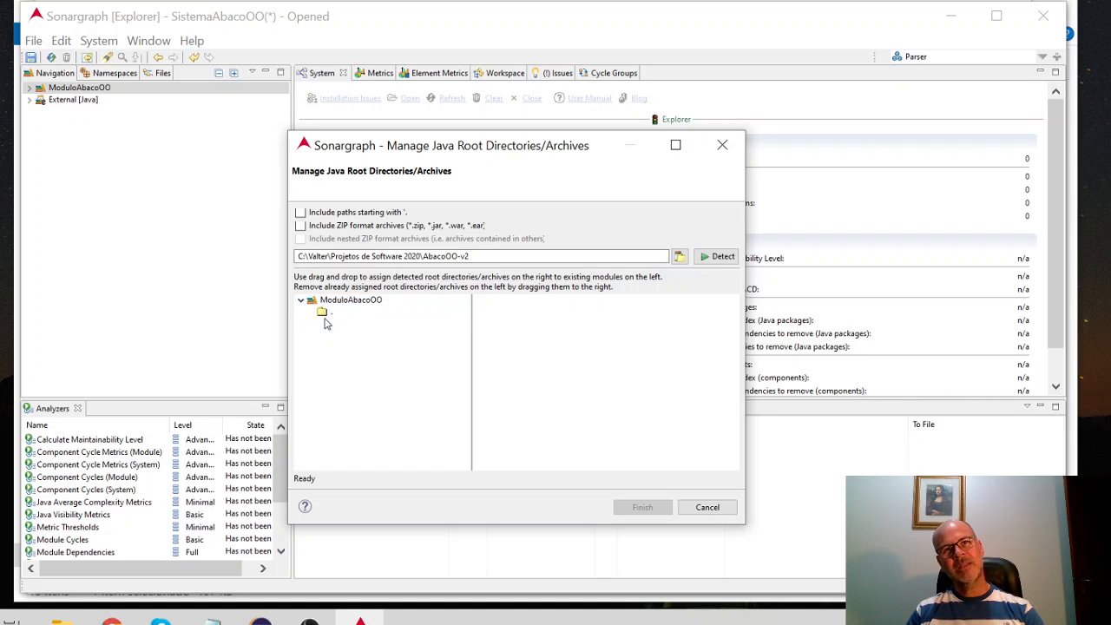
click(301, 302)
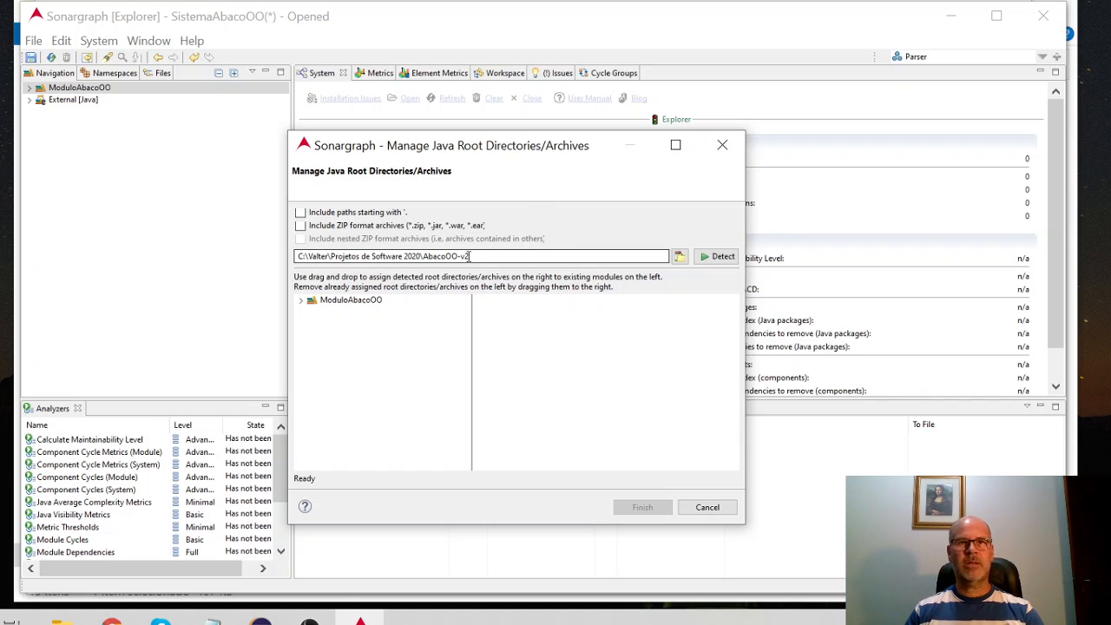
click(724, 261)
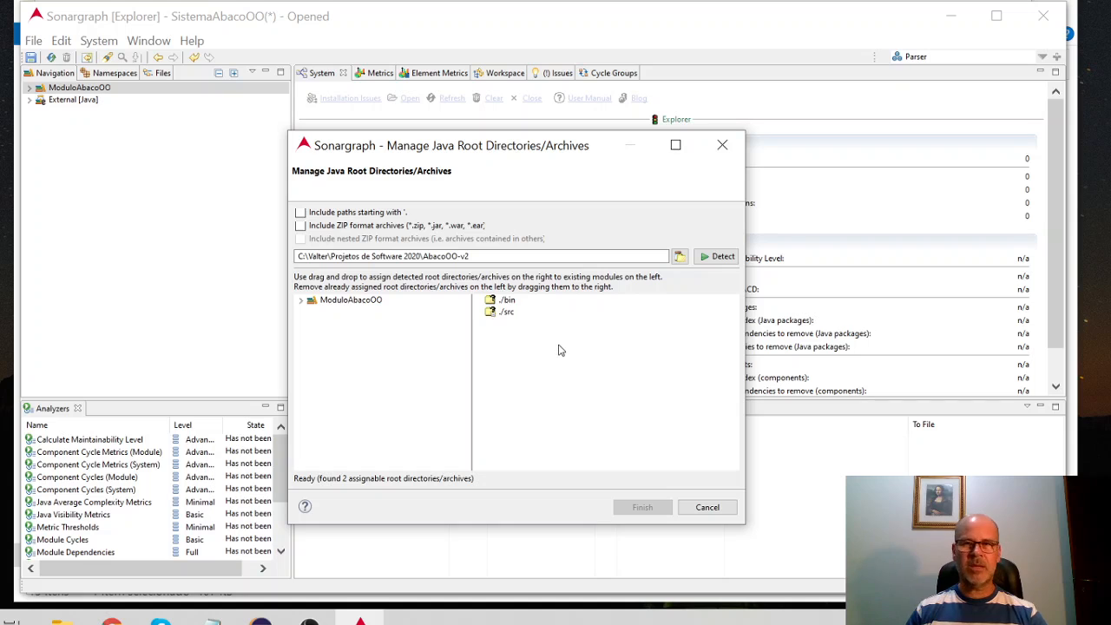
- Assign both detected directories, ./bin and ./src, to ModuloAbacoOO and finish the root directory setup
click(512, 301)
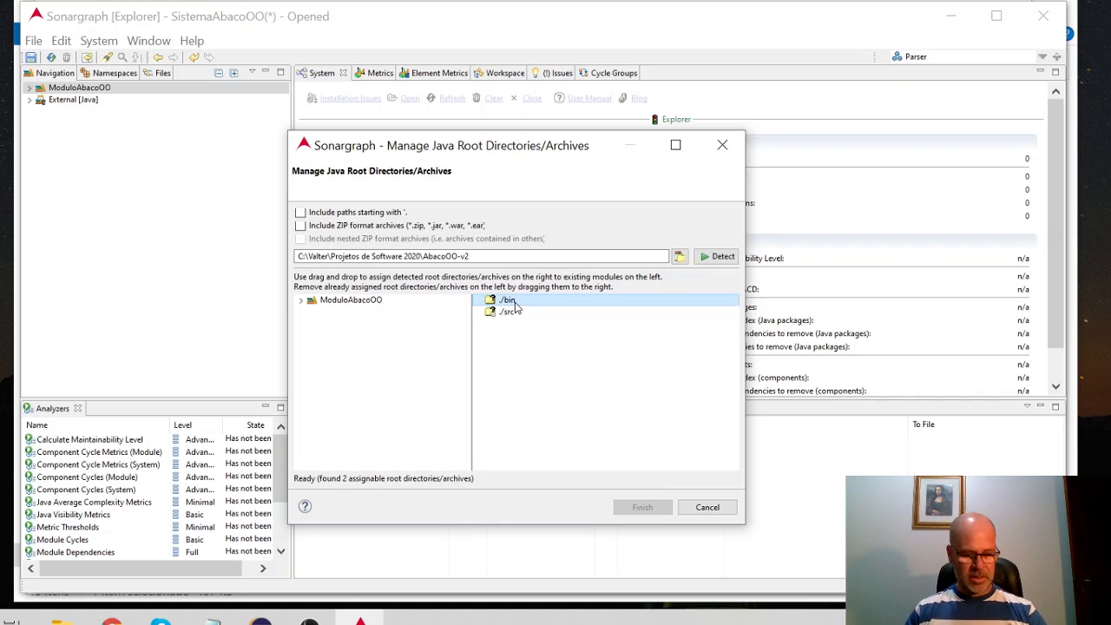
shift+click(507, 313)
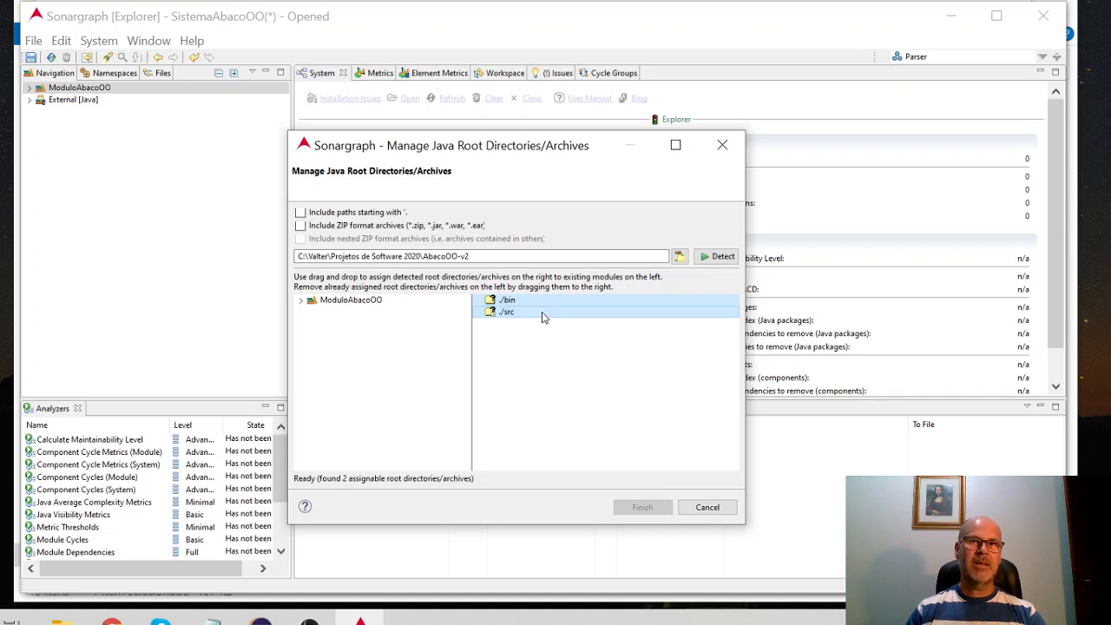
drag(527, 303, 380, 311)
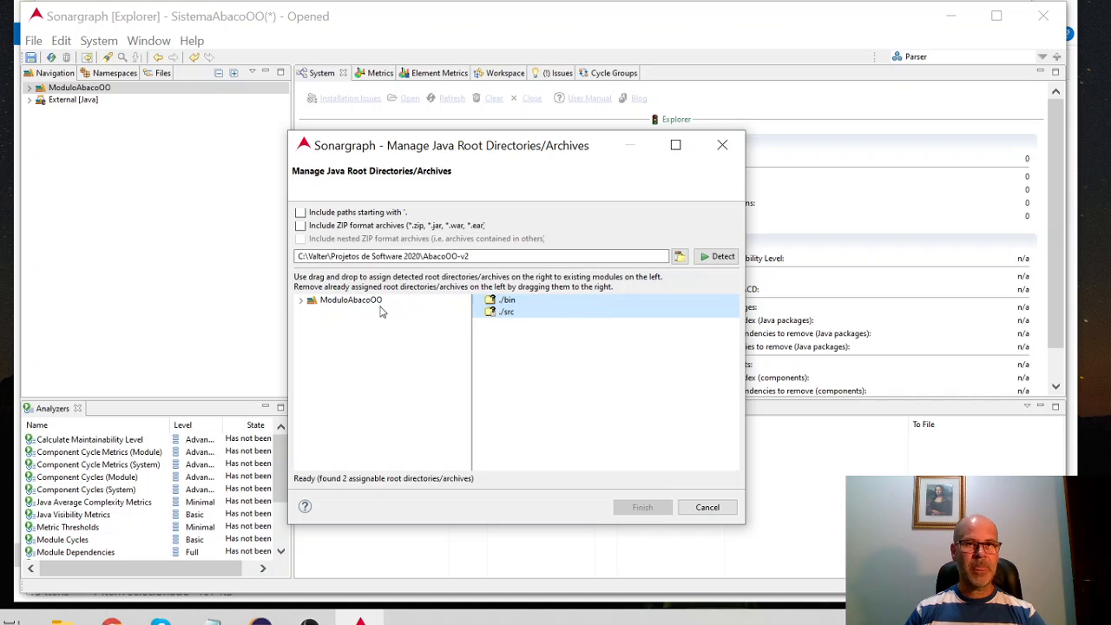
drag(560, 304, 365, 310)
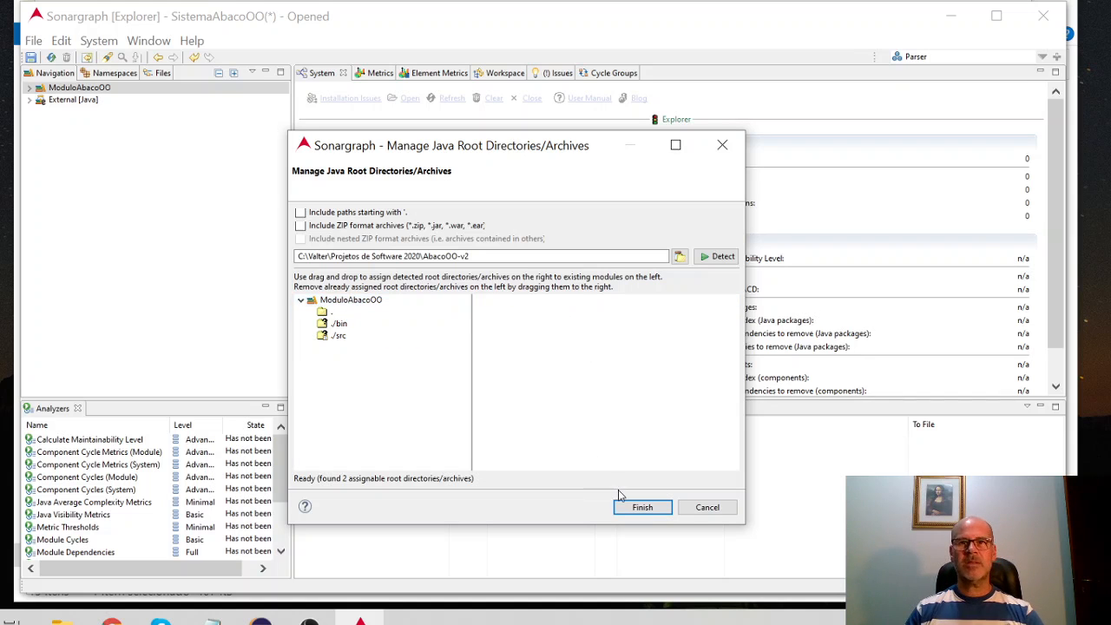
click(639, 508)
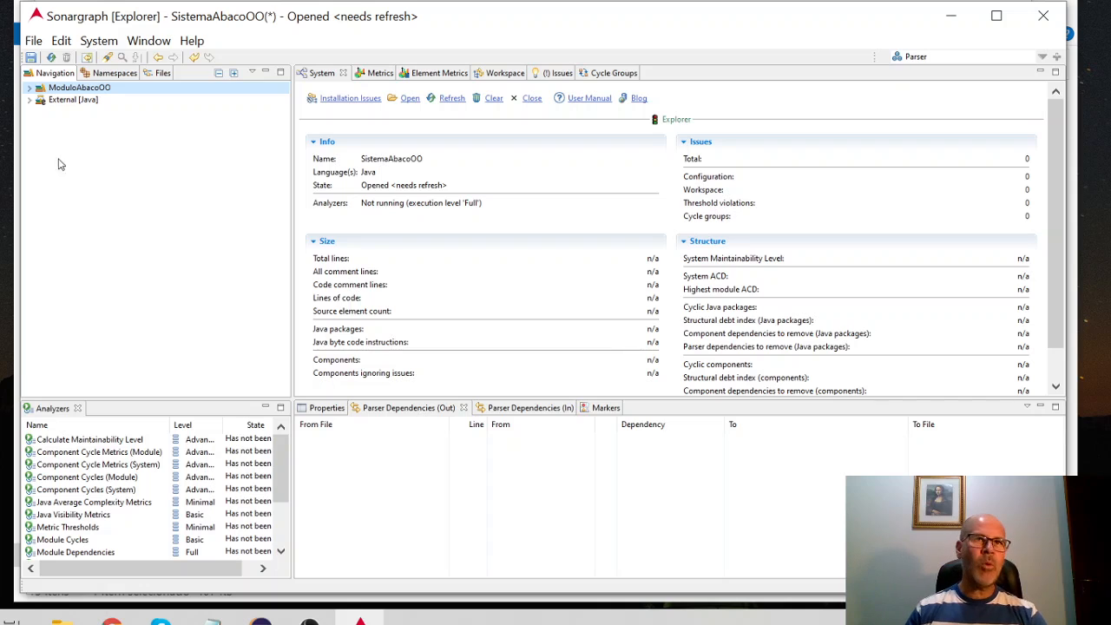
- Refresh the system to load its model and expand ModuloAbacoOO through ./src to the Java files of the application package
click(29, 89)
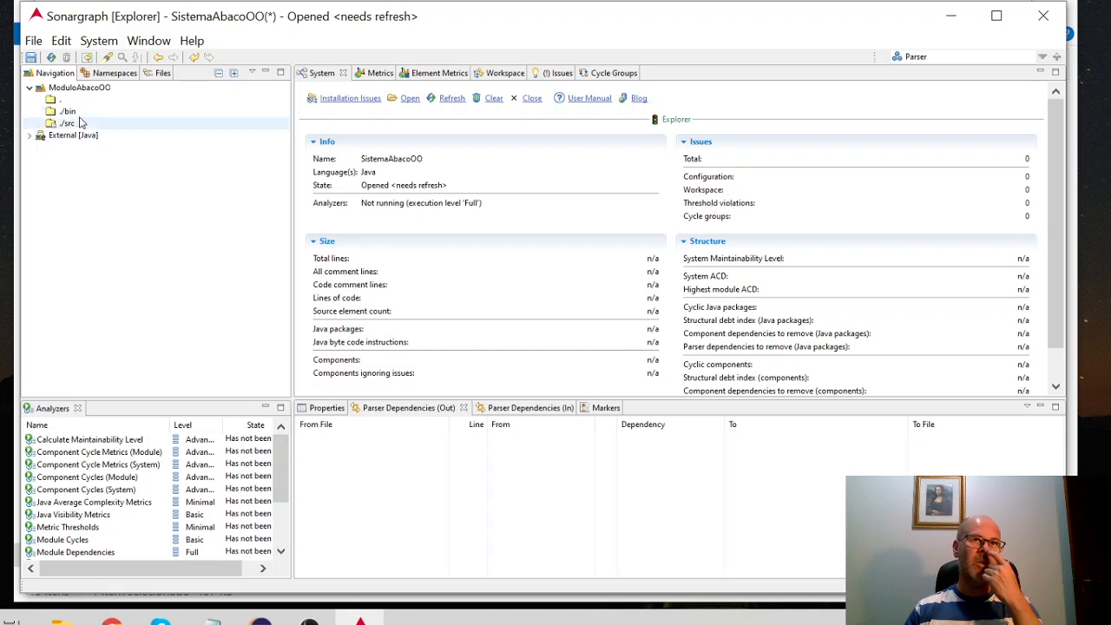
click(52, 58)
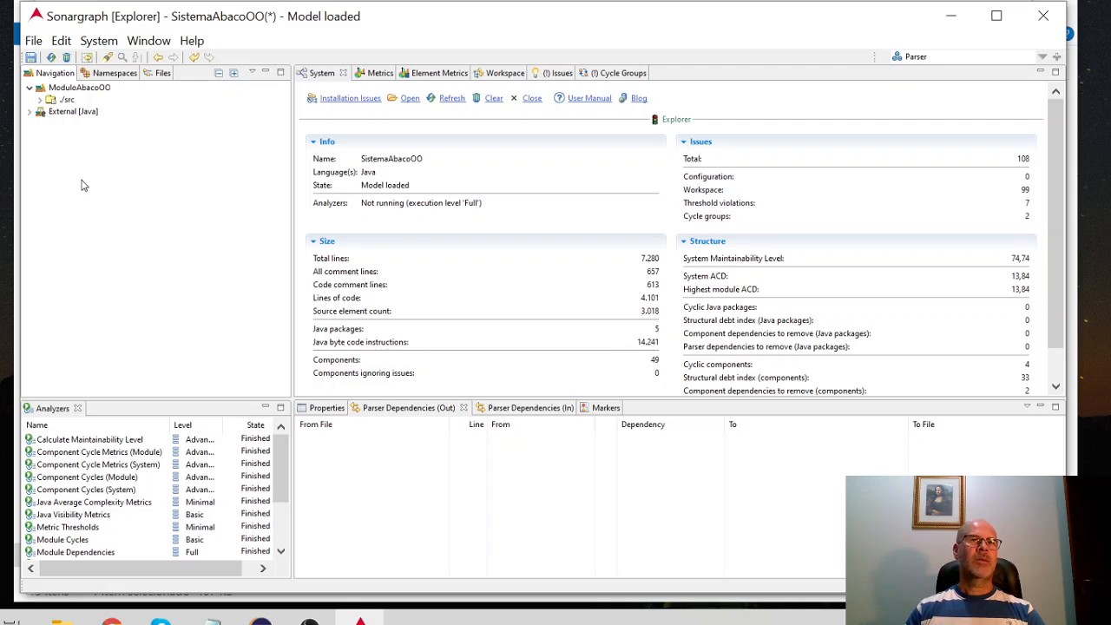
click(40, 99)
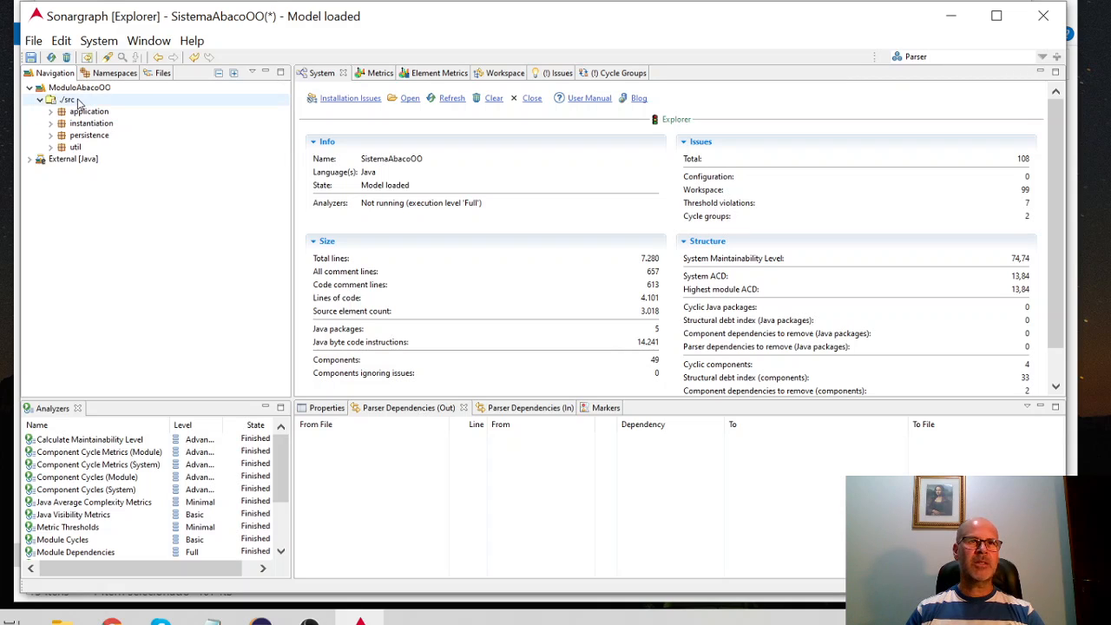
click(51, 112)
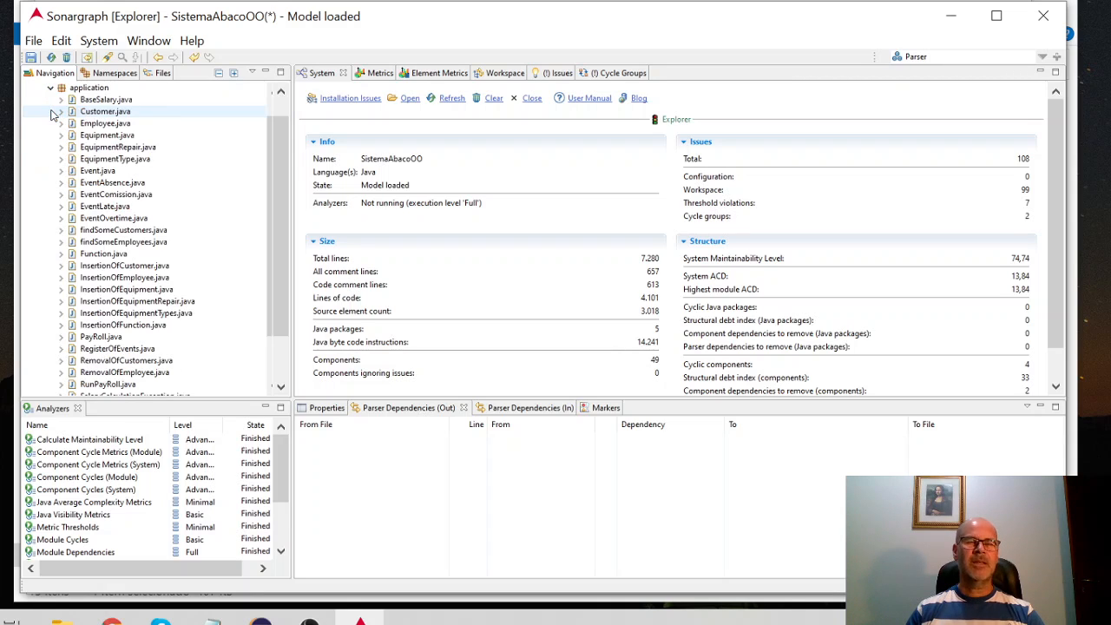
- Collapse the application package under ./src and show it in a Graph view with its incoming (In) dependencies
click(49, 88)
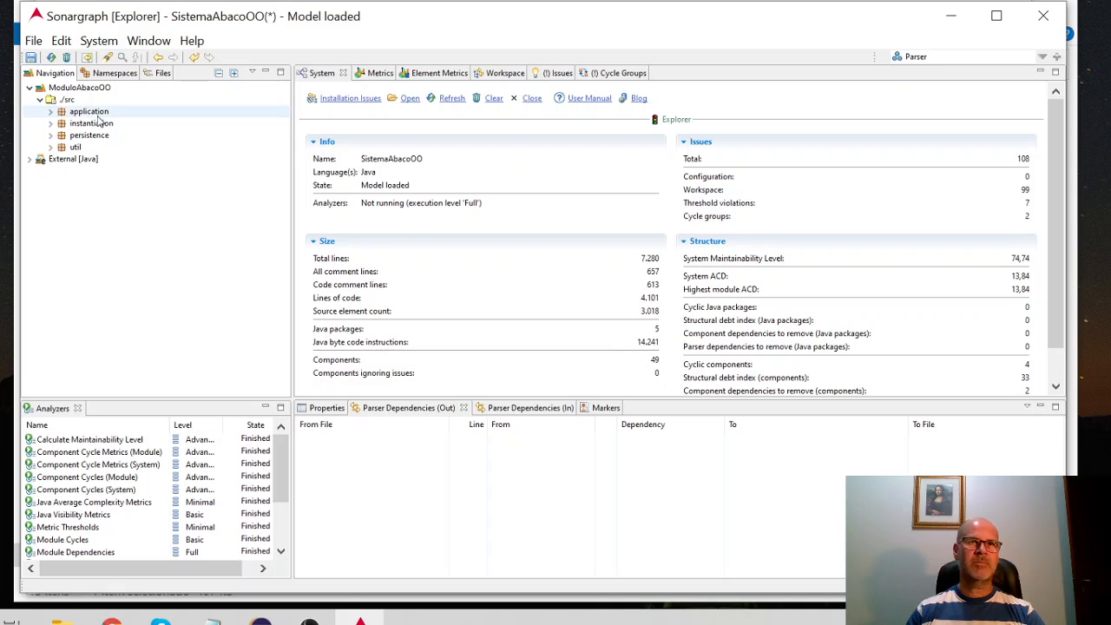
right_click(95, 115)
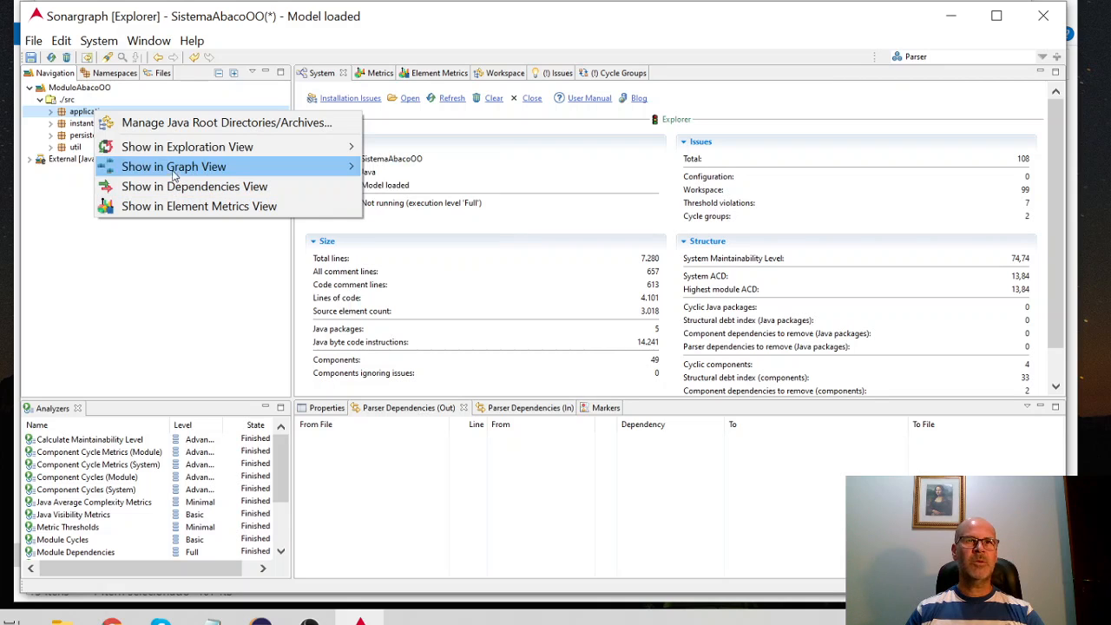
click(51, 113)
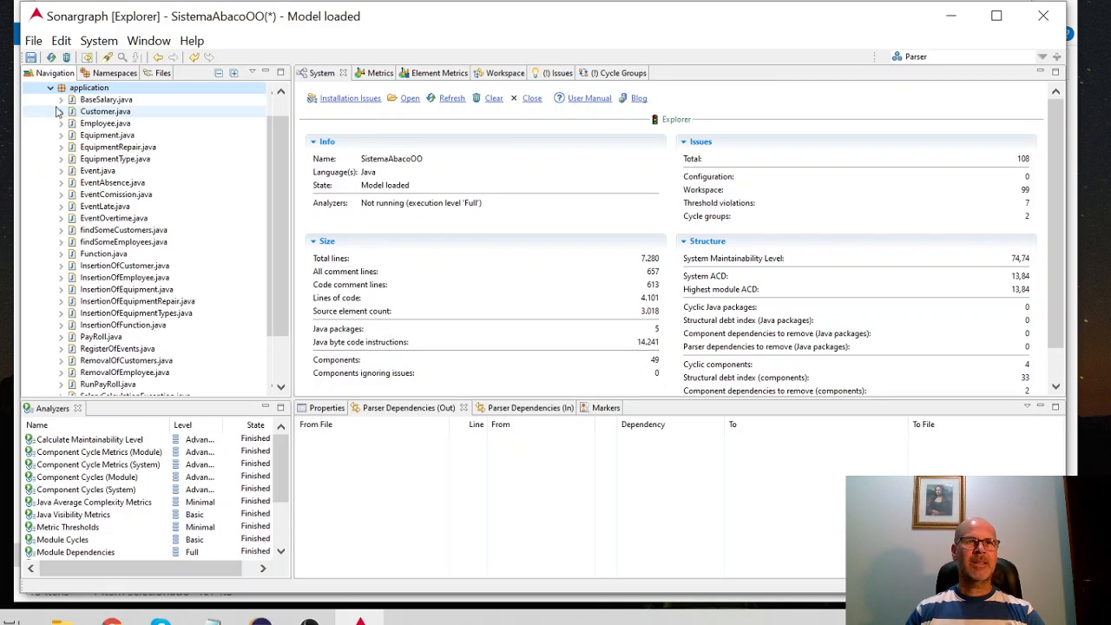
right_click(86, 88)
mouse_move(183, 148)
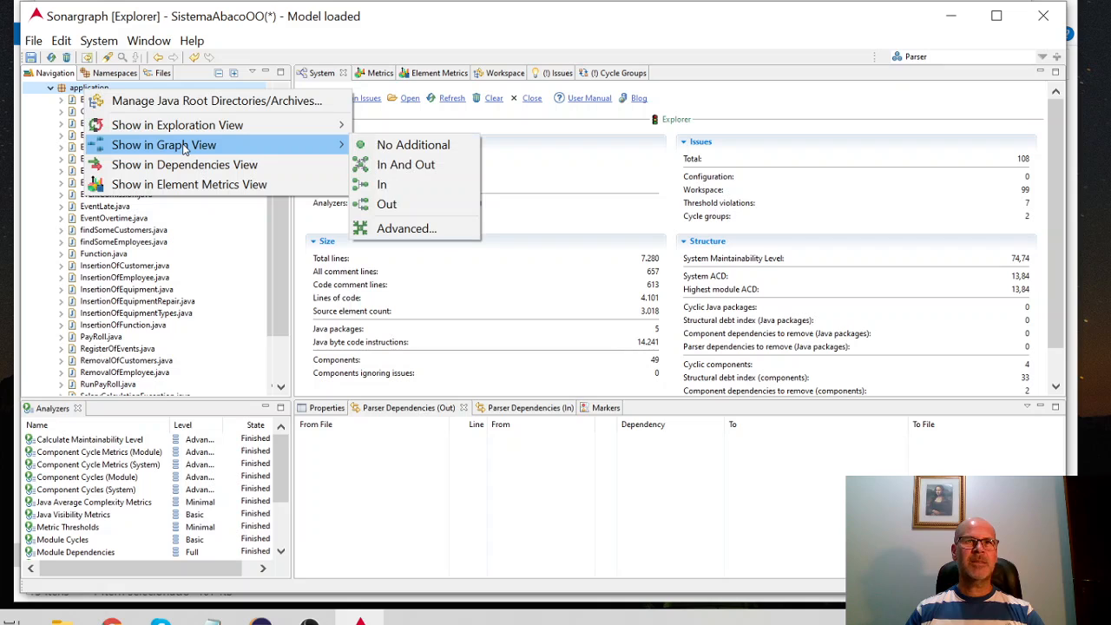
click(50, 88)
right_click(95, 113)
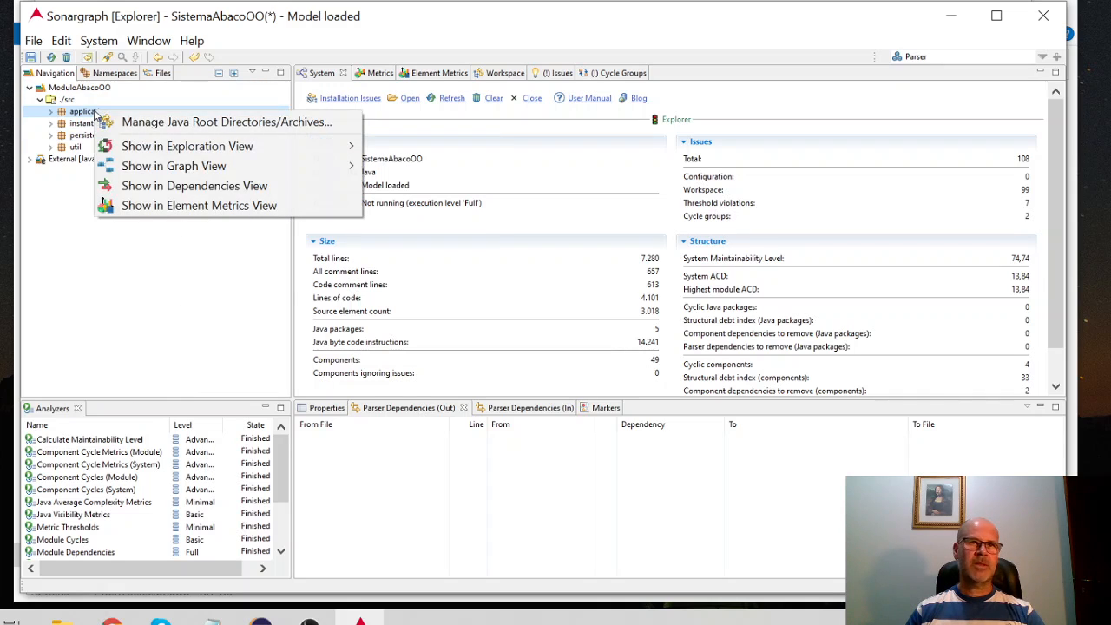
mouse_move(161, 170)
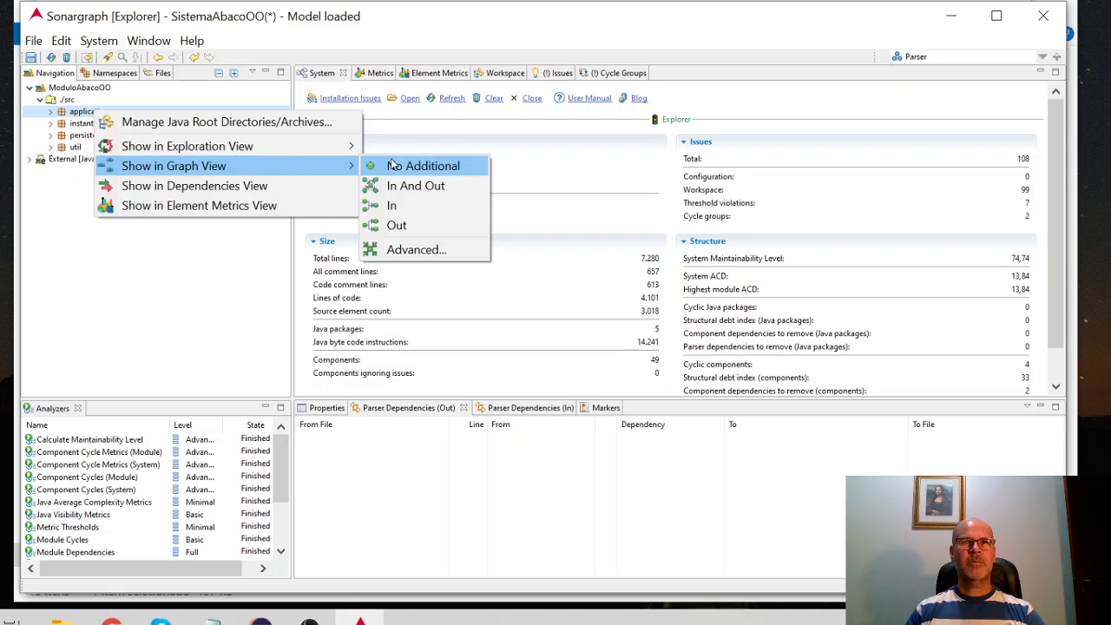
click(398, 208)
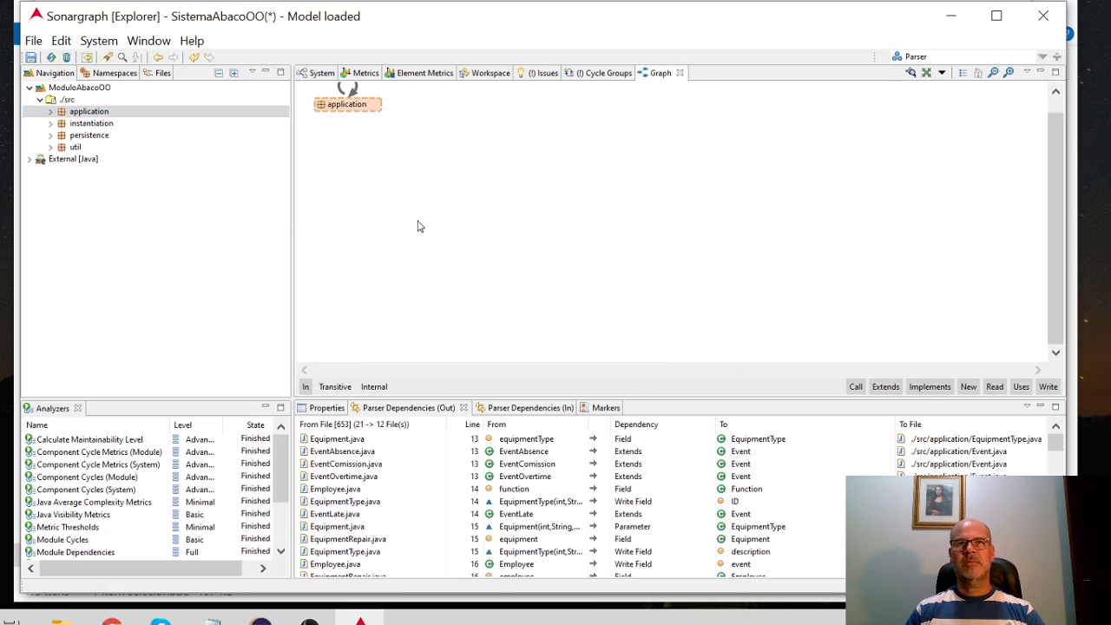
- Show the application package in a second Graph view that includes both its In And Out dependencies
right_click(115, 112)
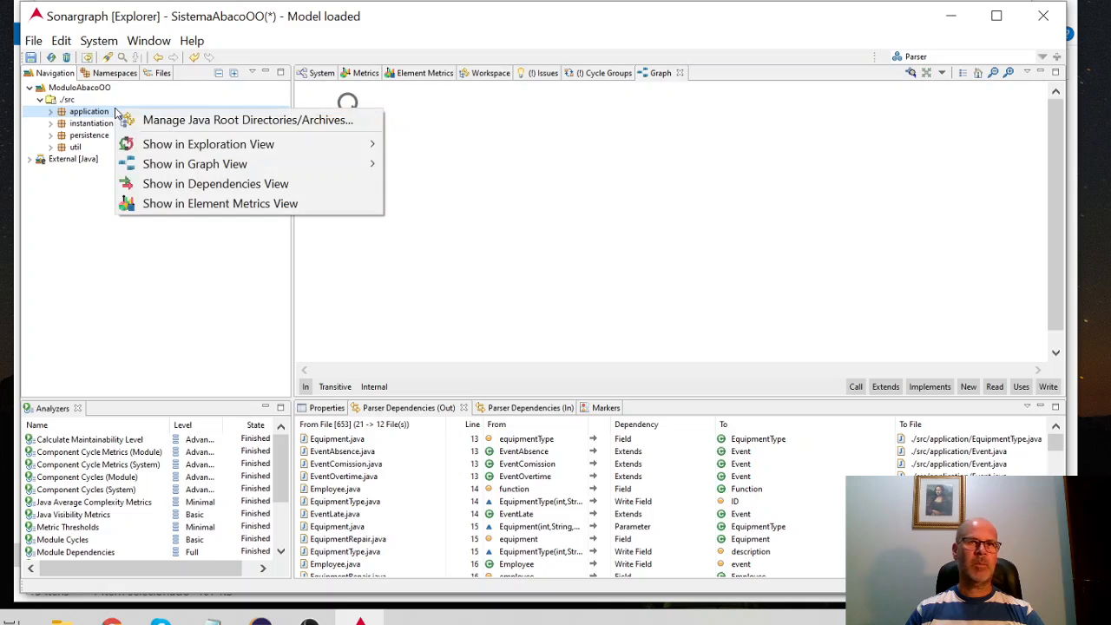
mouse_move(257, 169)
click(417, 183)
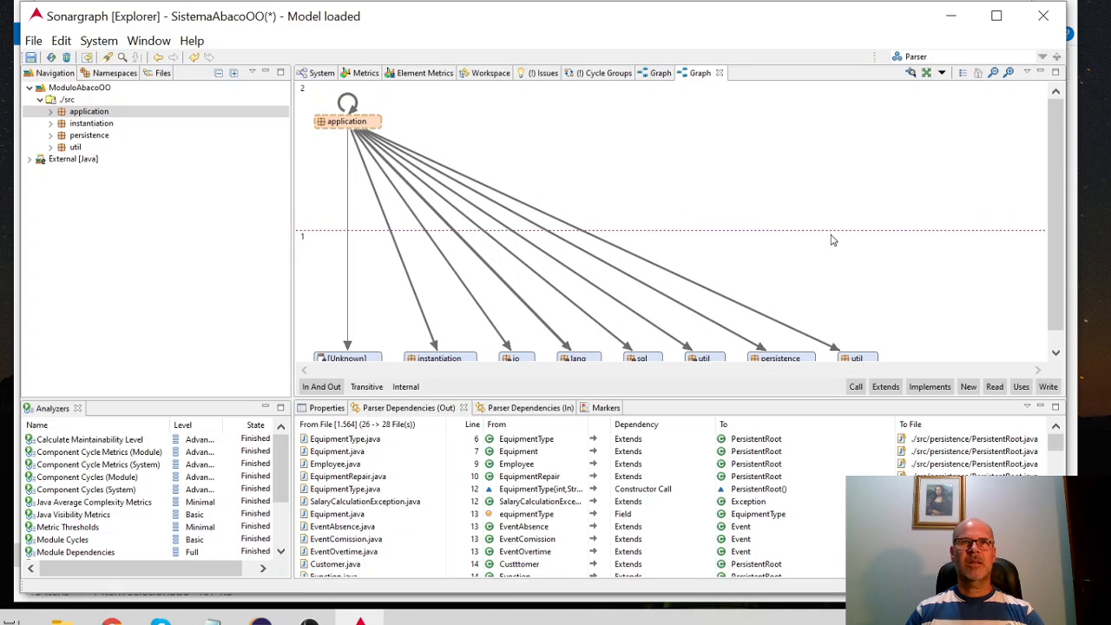
scroll(834, 241, down, 1)
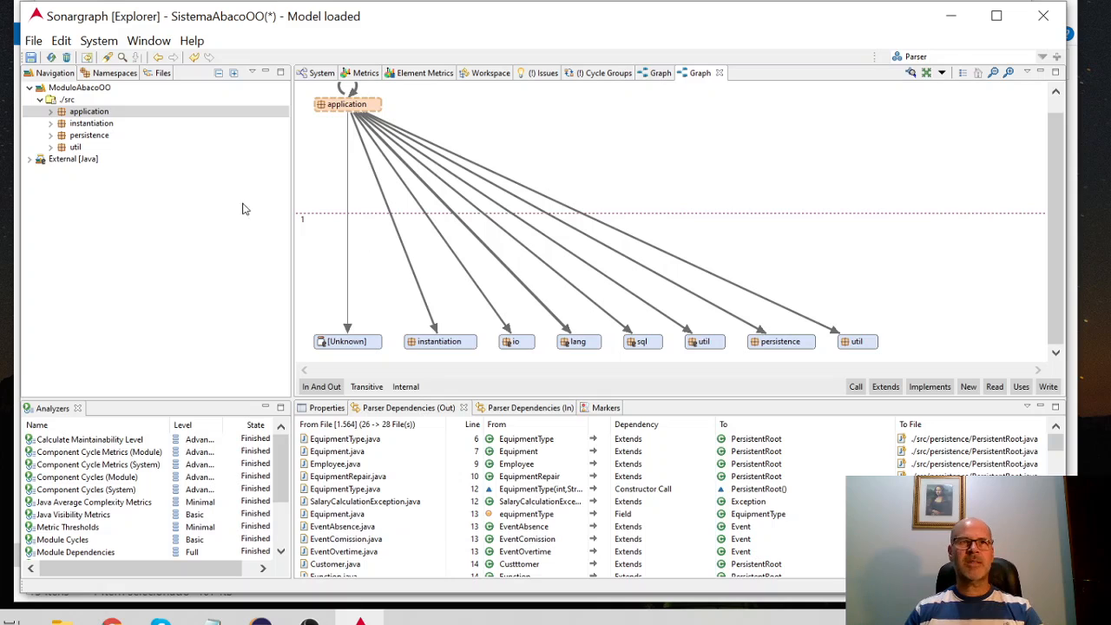
- Show the persistence package in the Dependencies view and look over its incoming, internal and outgoing dependencies
right_click(82, 137)
mouse_move(185, 199)
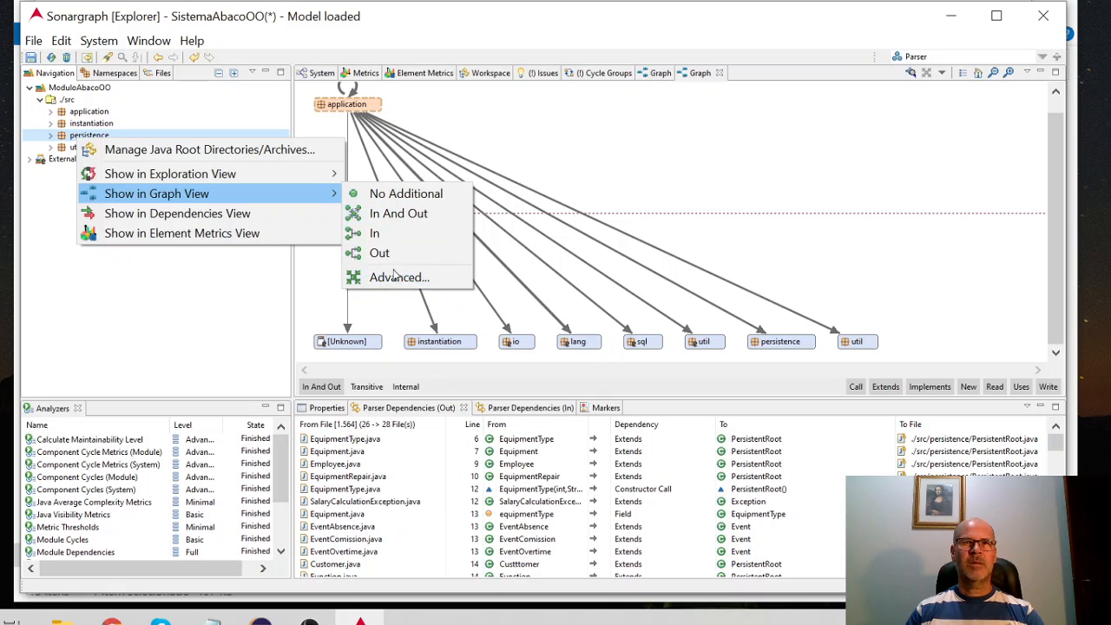
click(129, 220)
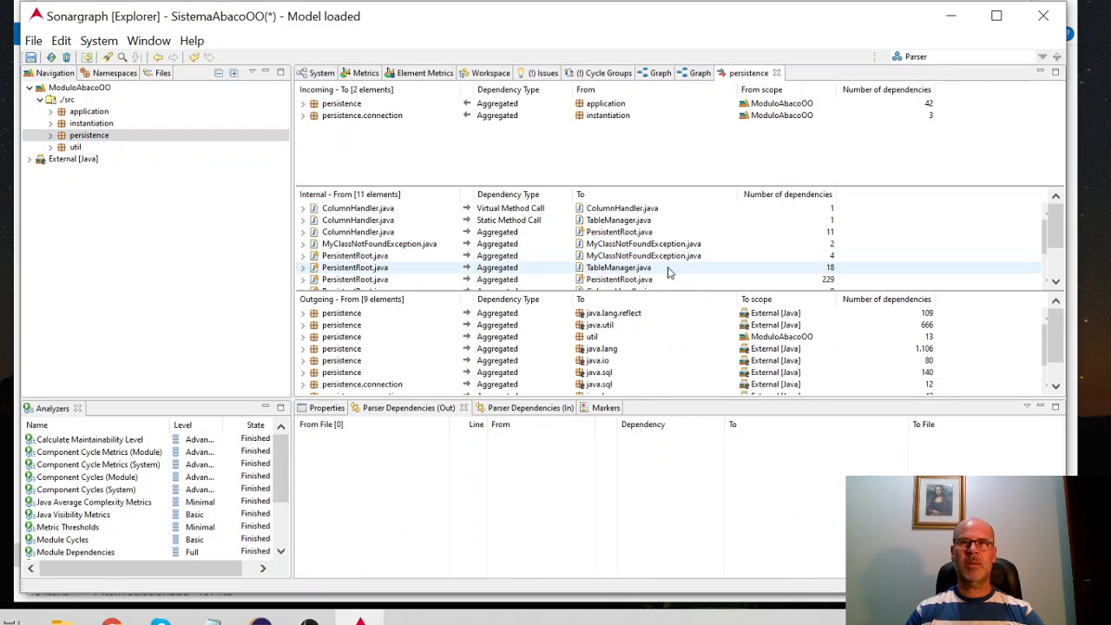
scroll(669, 269, down, 2)
scroll(669, 269, up, 2)
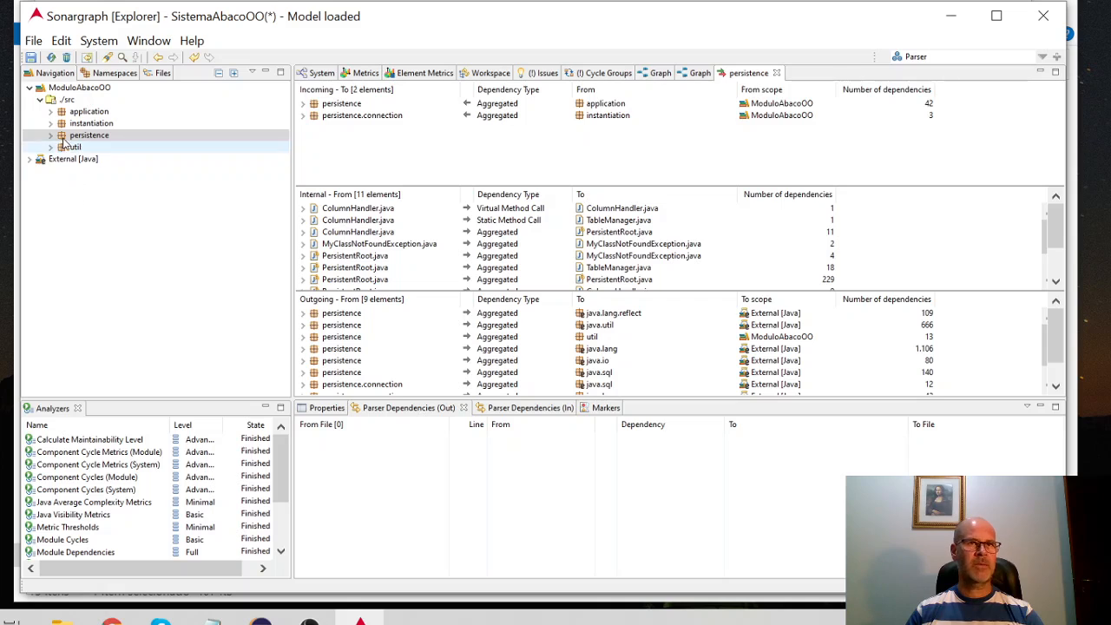
- Return to the system overview and examine the system-level code analysis metrics and the Maintainability Level of SistemaAbacoOO
click(321, 74)
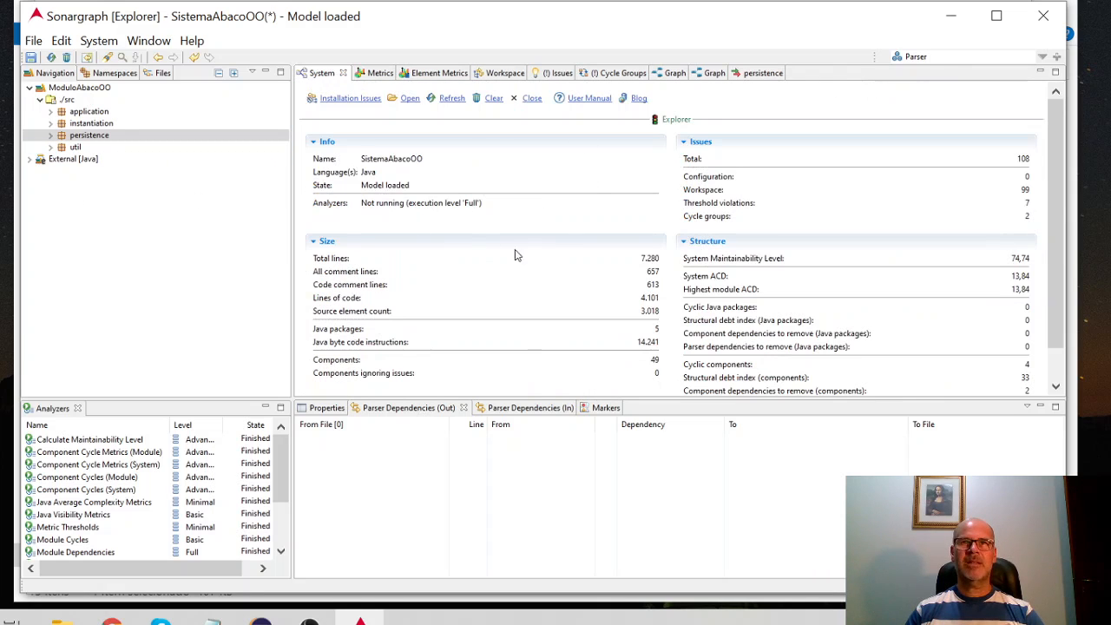
click(375, 75)
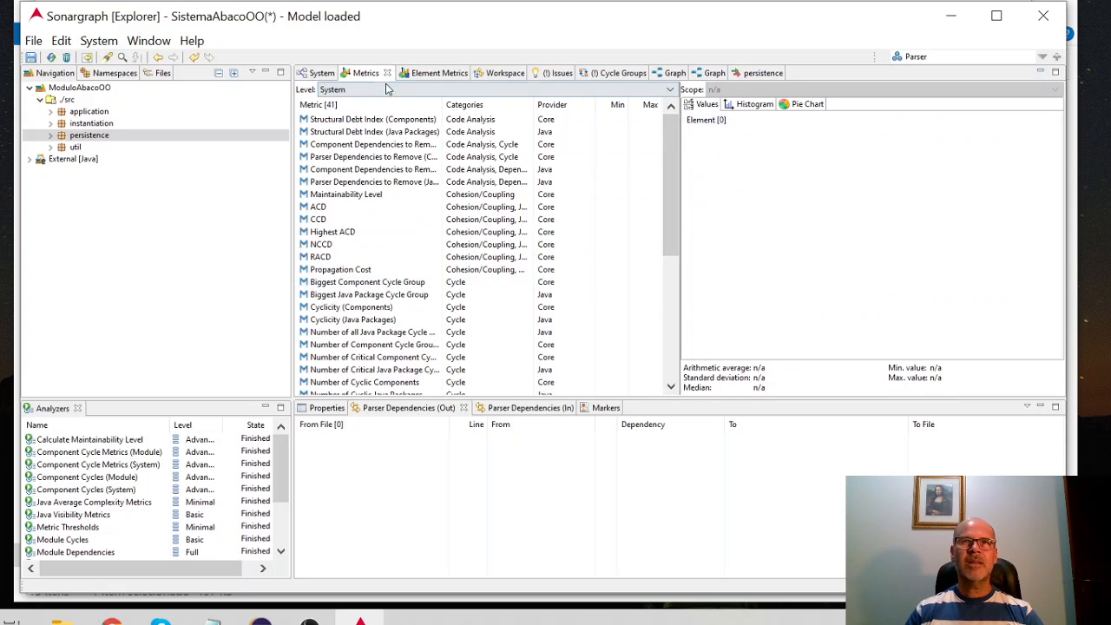
click(347, 131)
click(346, 144)
key(Down)
key(Down)
key(Down)
key(Down)
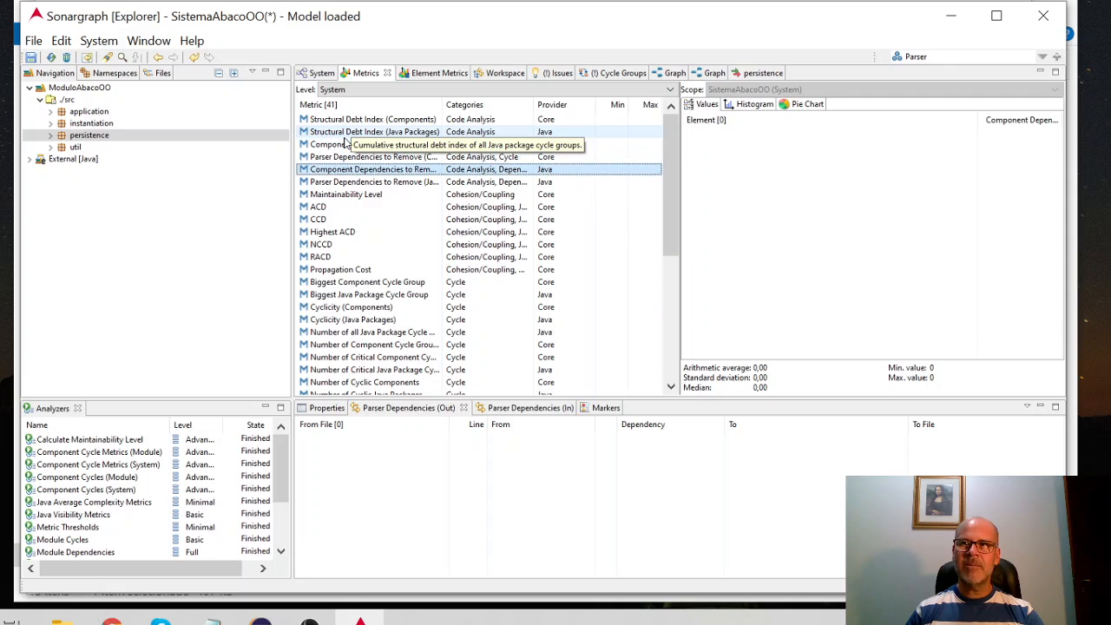
key(Down)
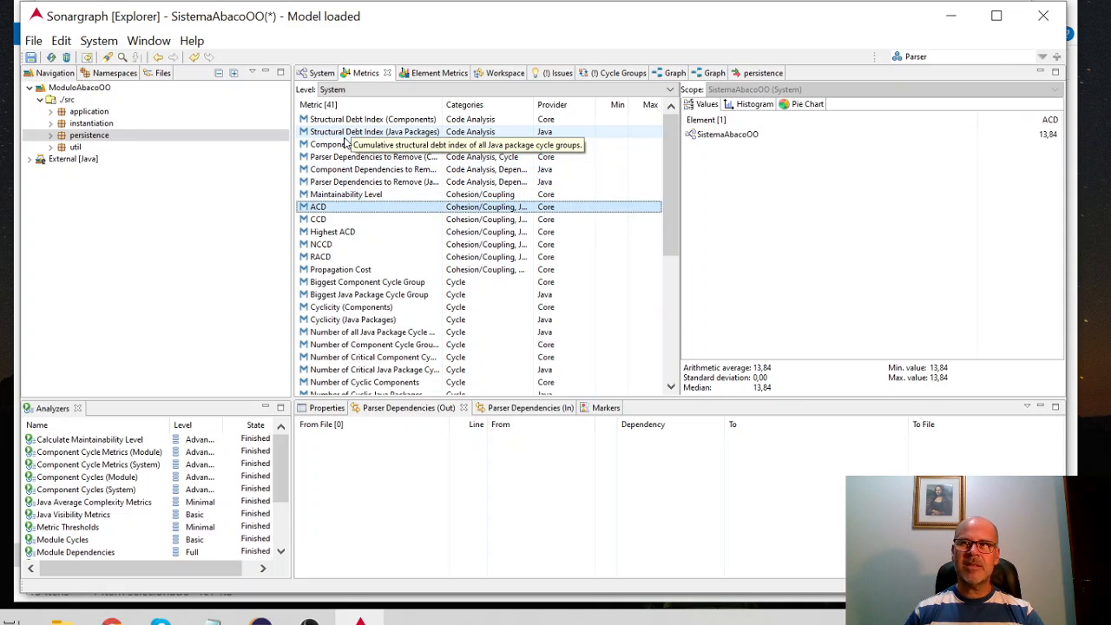
key(Up)
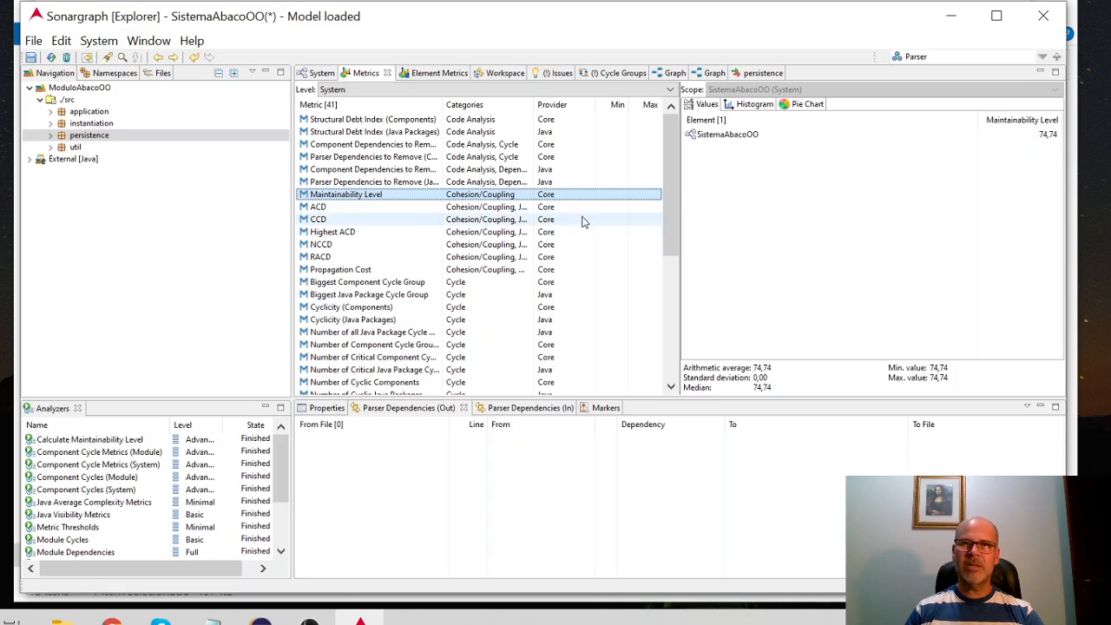
mouse_move(347, 197)
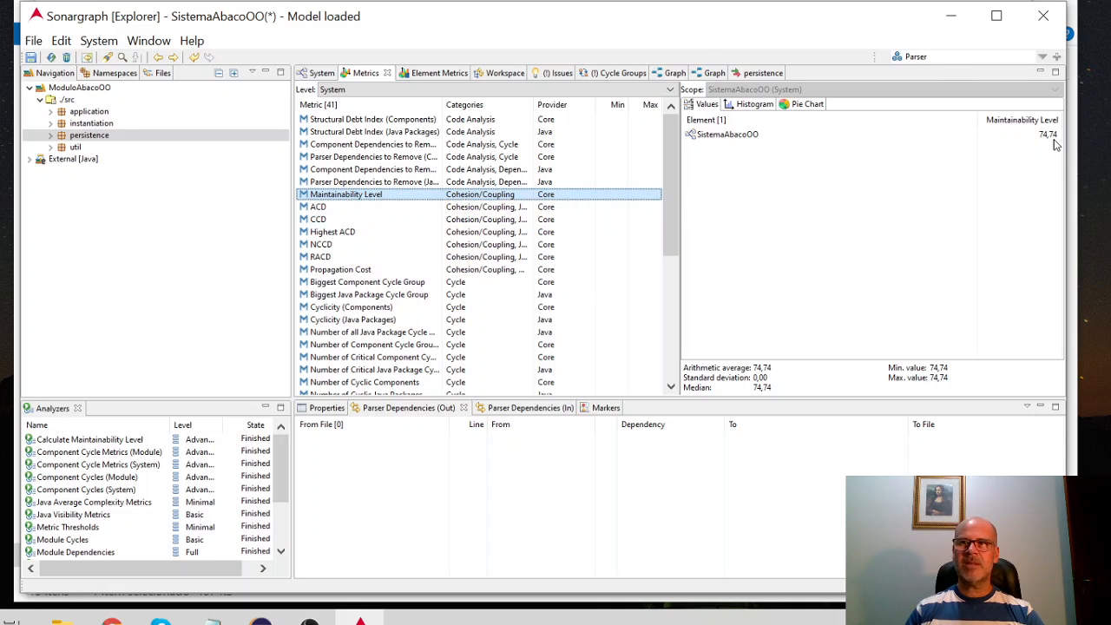
- Examine the system-level values from ACD through the cohesion/coupling and cycle metrics to Byte Code Instructions
click(318, 207)
key(Down)
key(Down)
key(Down)
key(Down)
key(Down)
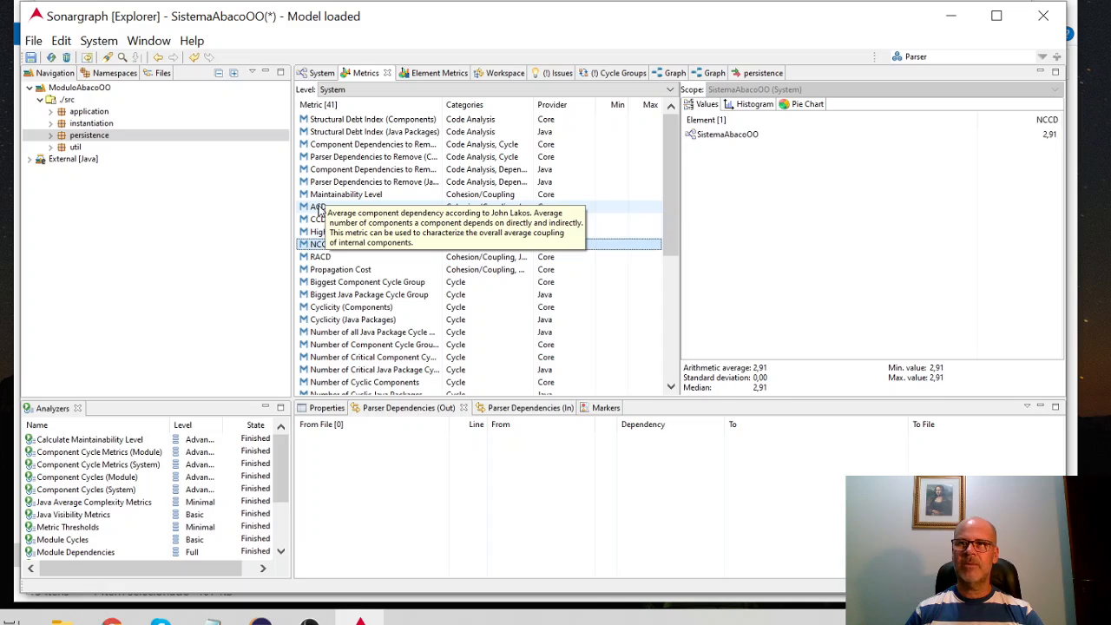
key(Down)
key(Down)
key(Down)
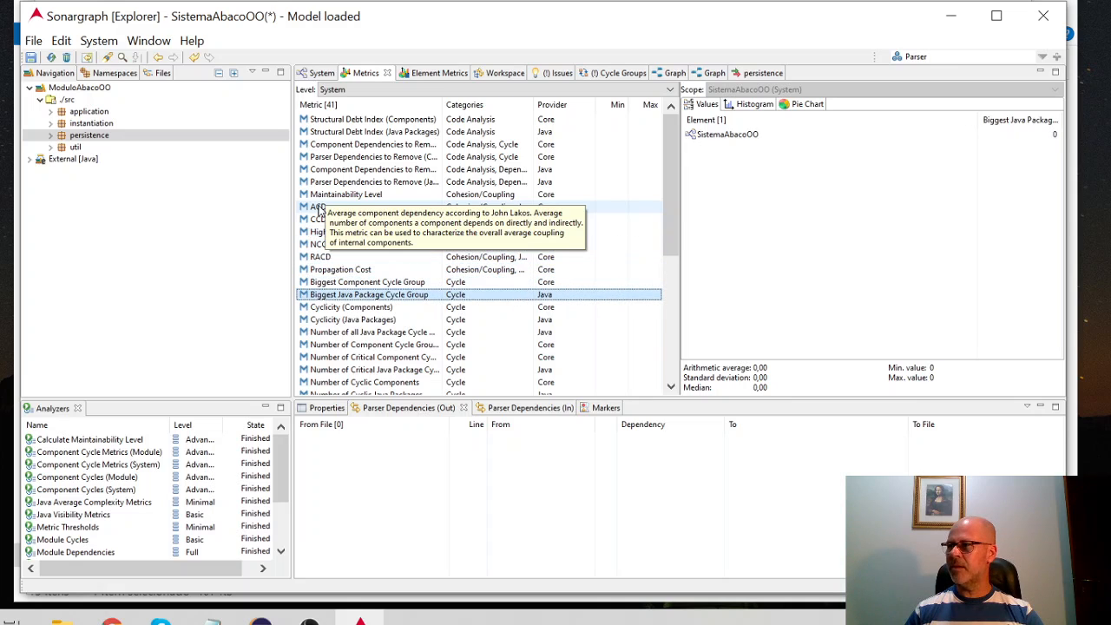
key(Down)
key(Down)
key(Down)
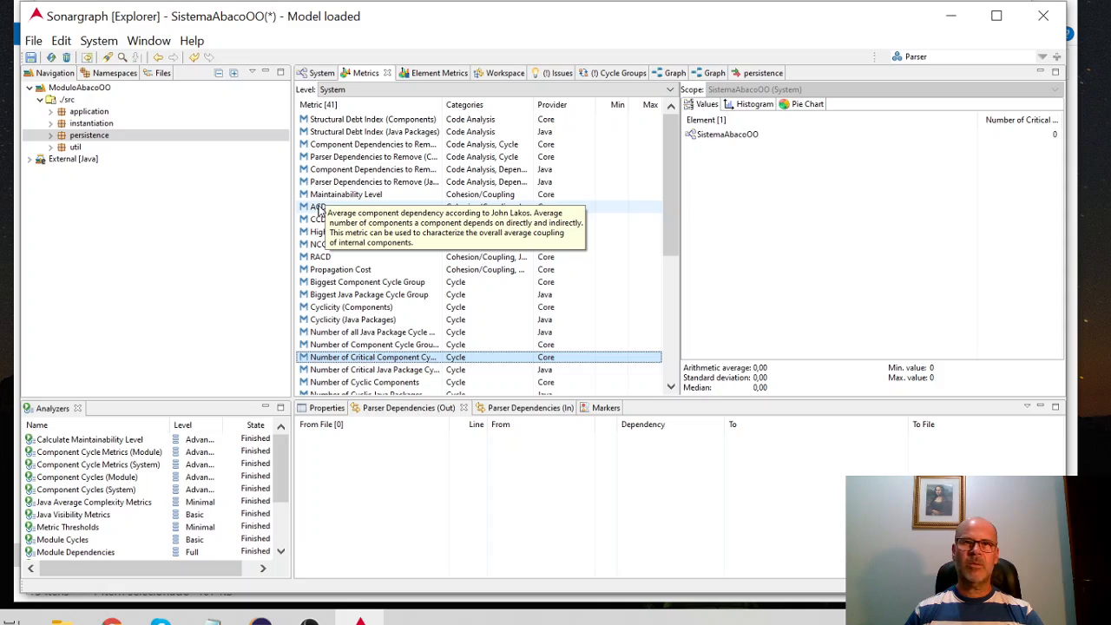
key(Down)
key(Down)
key(Down)
key(Up)
key(Up)
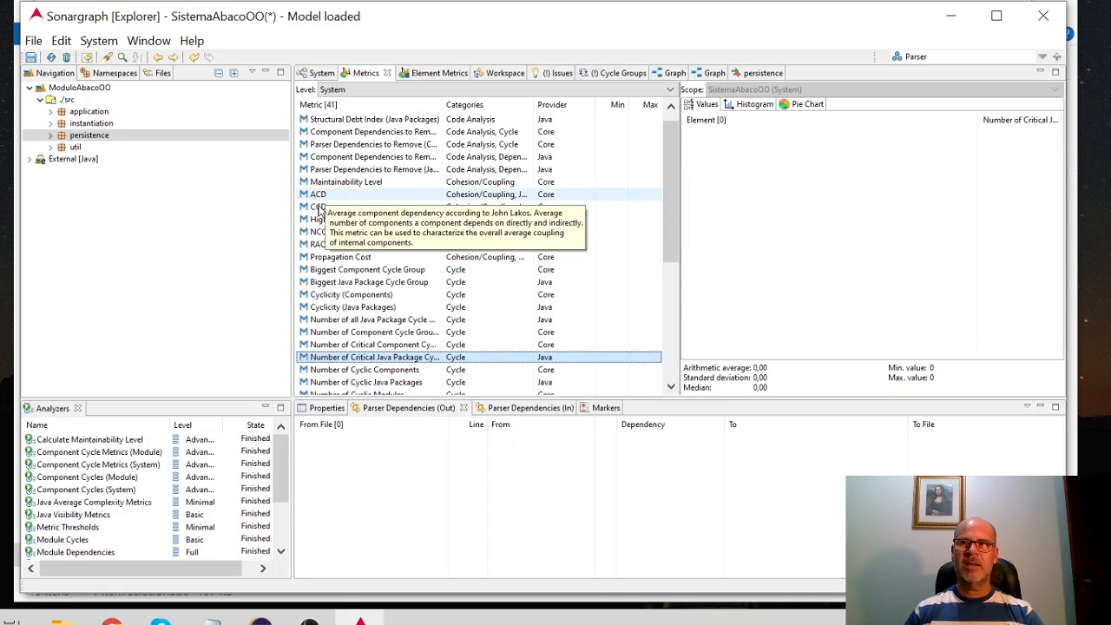
key(Down)
key(Down)
key(Down)
key(Down)
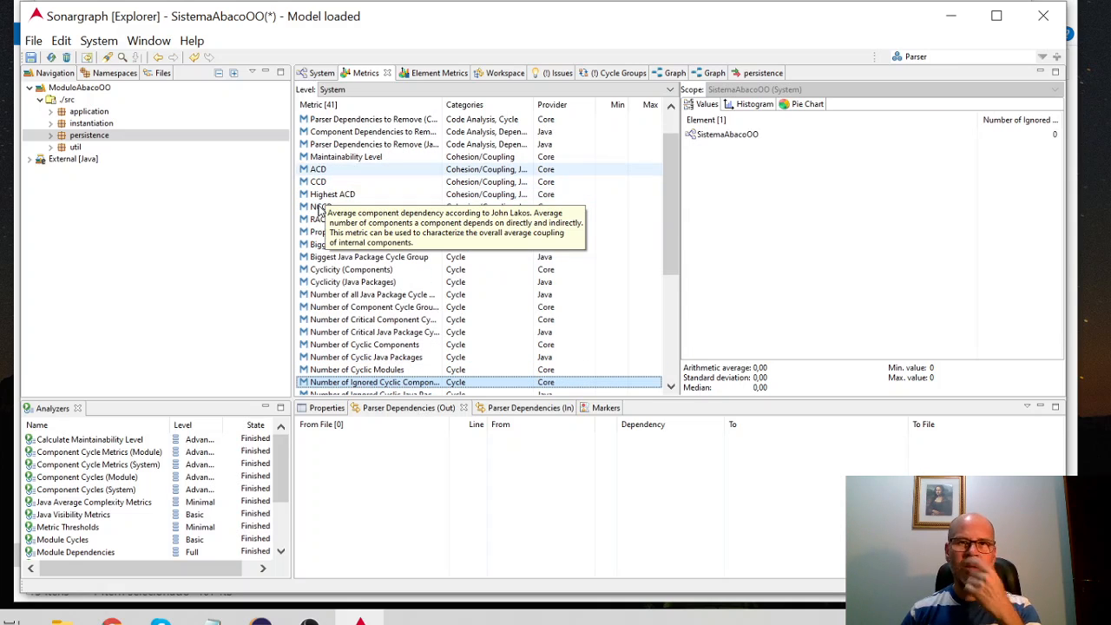
key(Down)
key(Down)
key(Down)
key(Down)
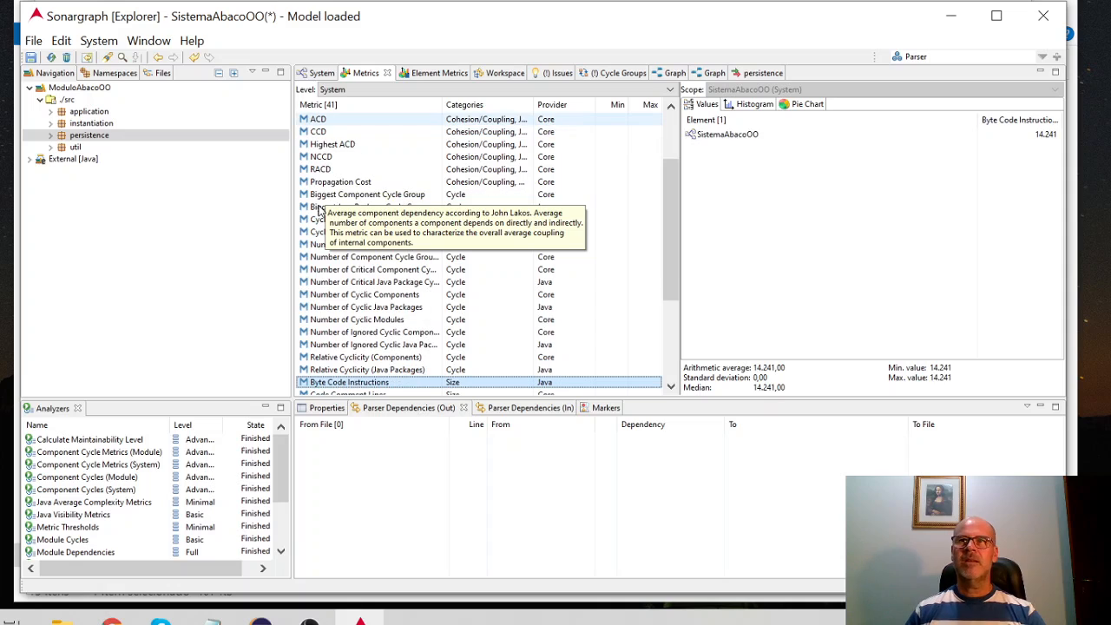